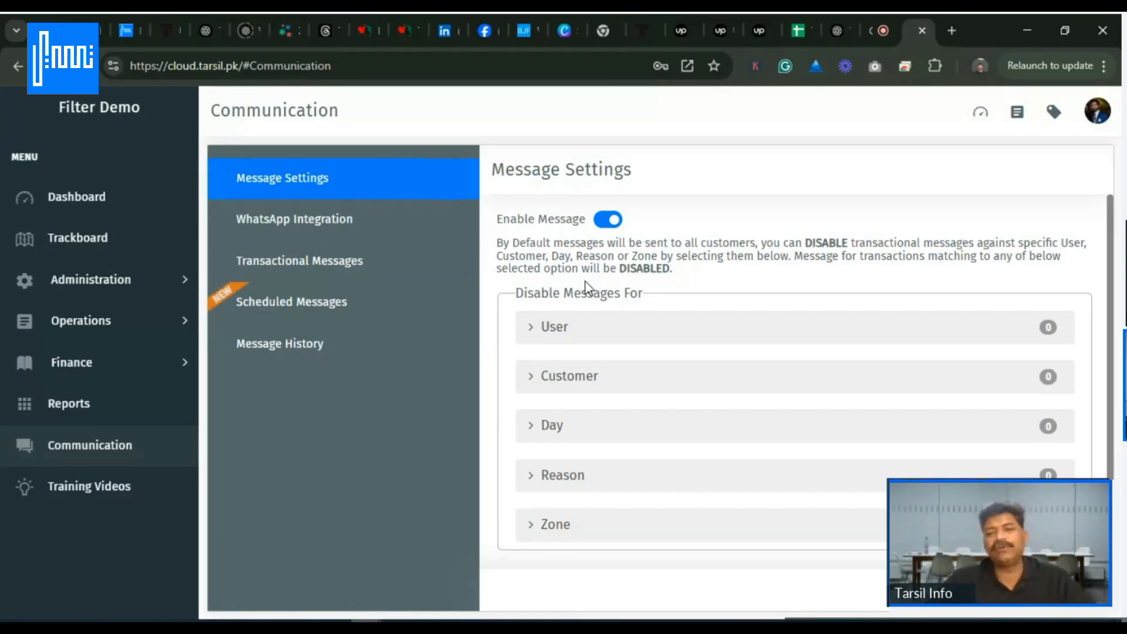
left_click(536, 333)
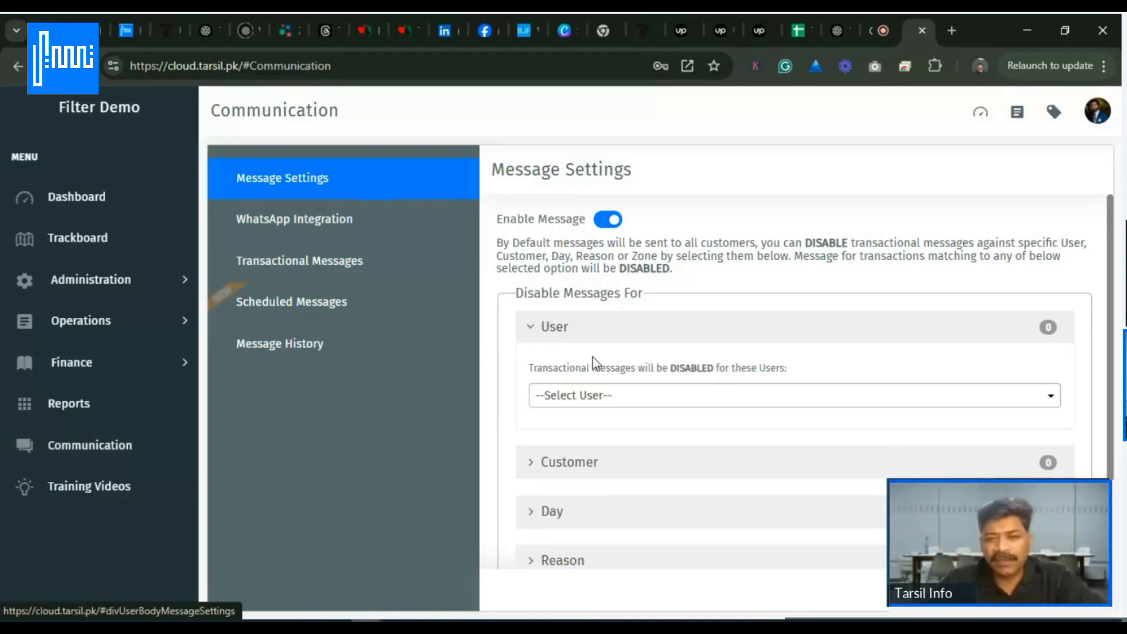
left_click(660, 397)
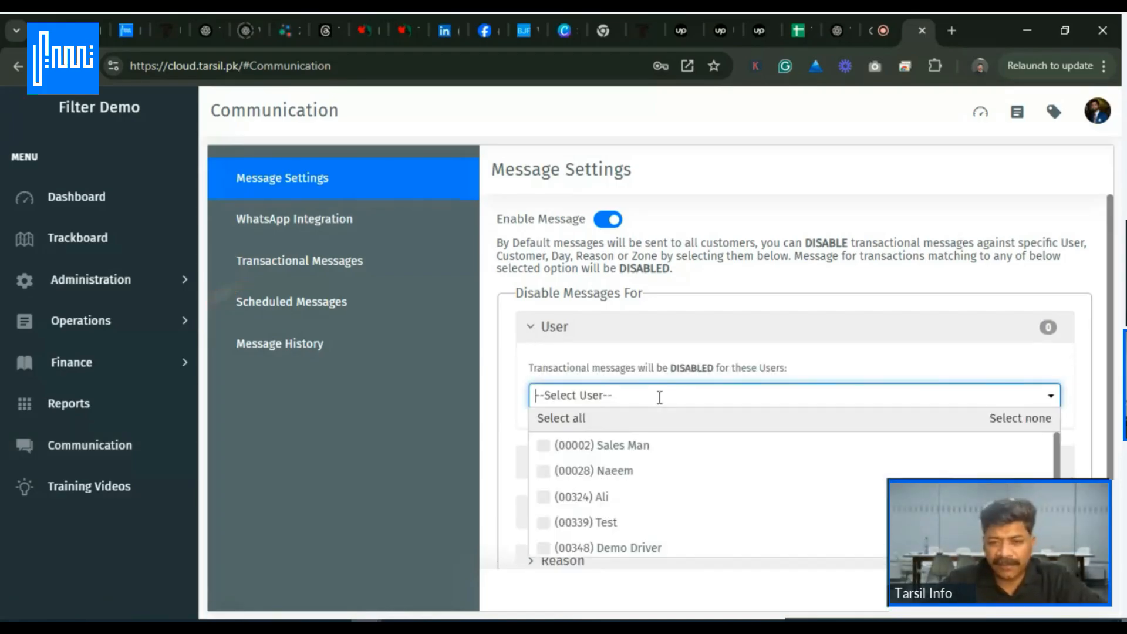
left_click(637, 446)
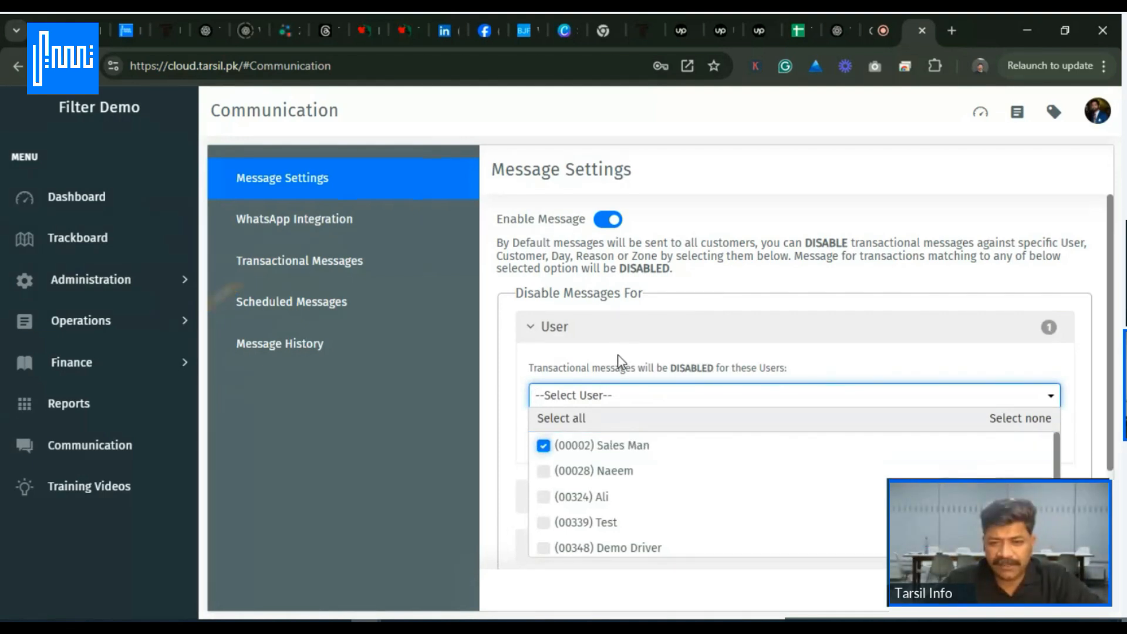
left_click(618, 360)
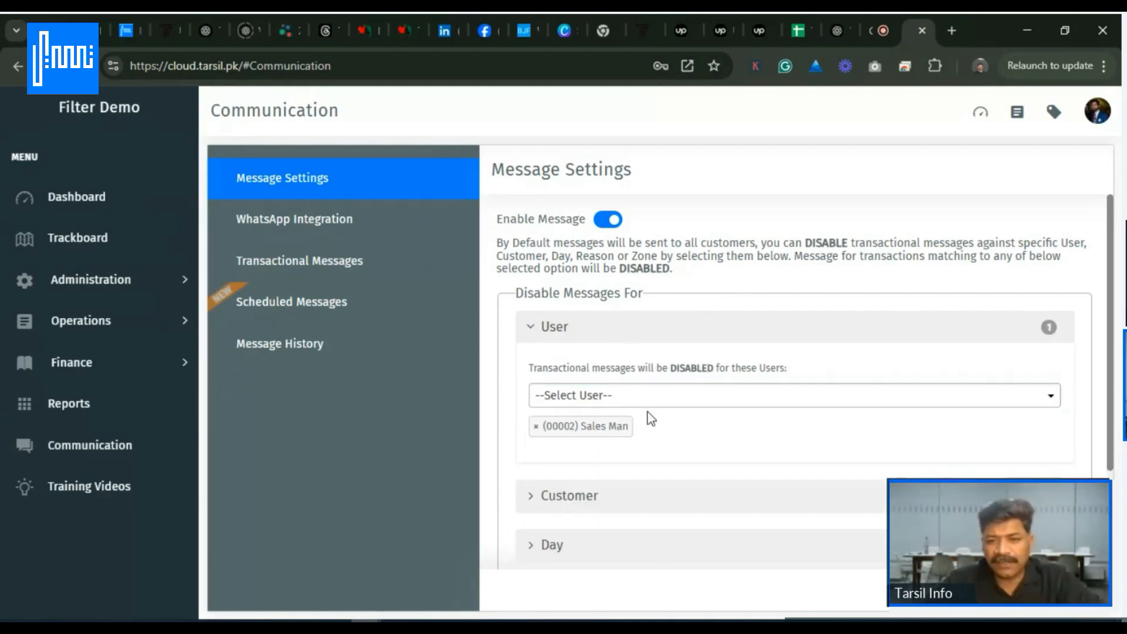
scroll(647, 417, "down", 2)
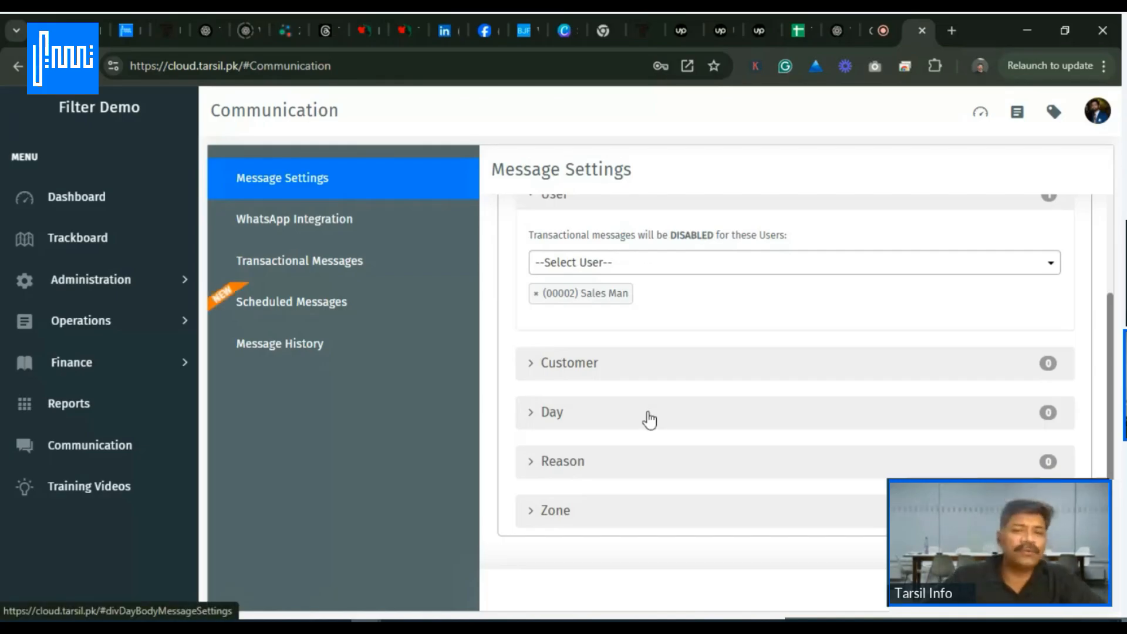
scroll(649, 420, "up", 2)
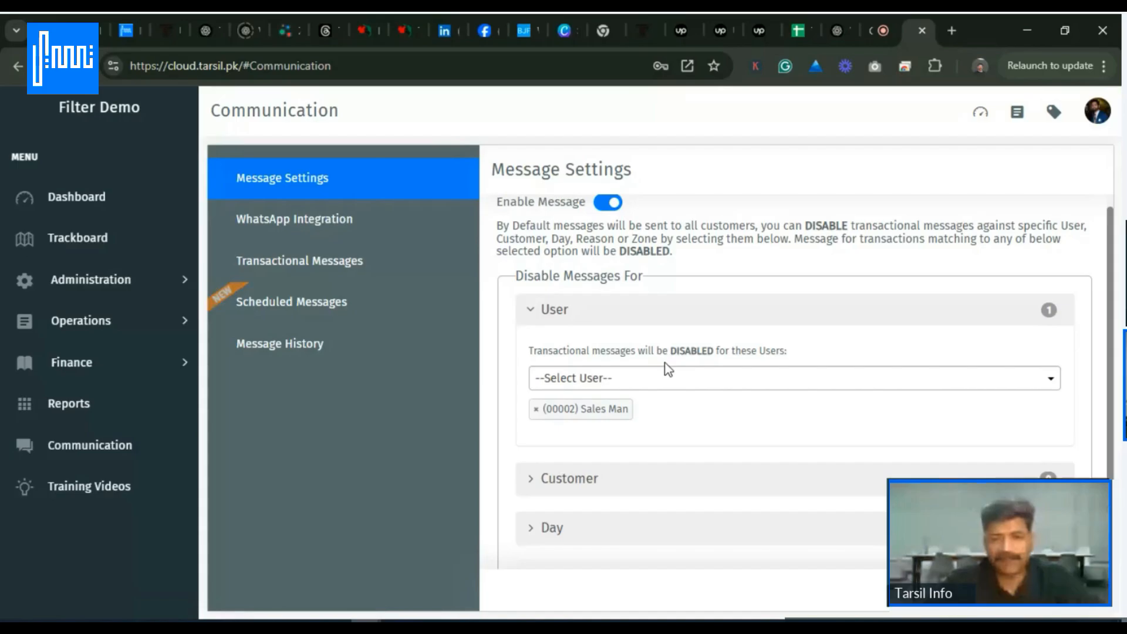
left_click(536, 411)
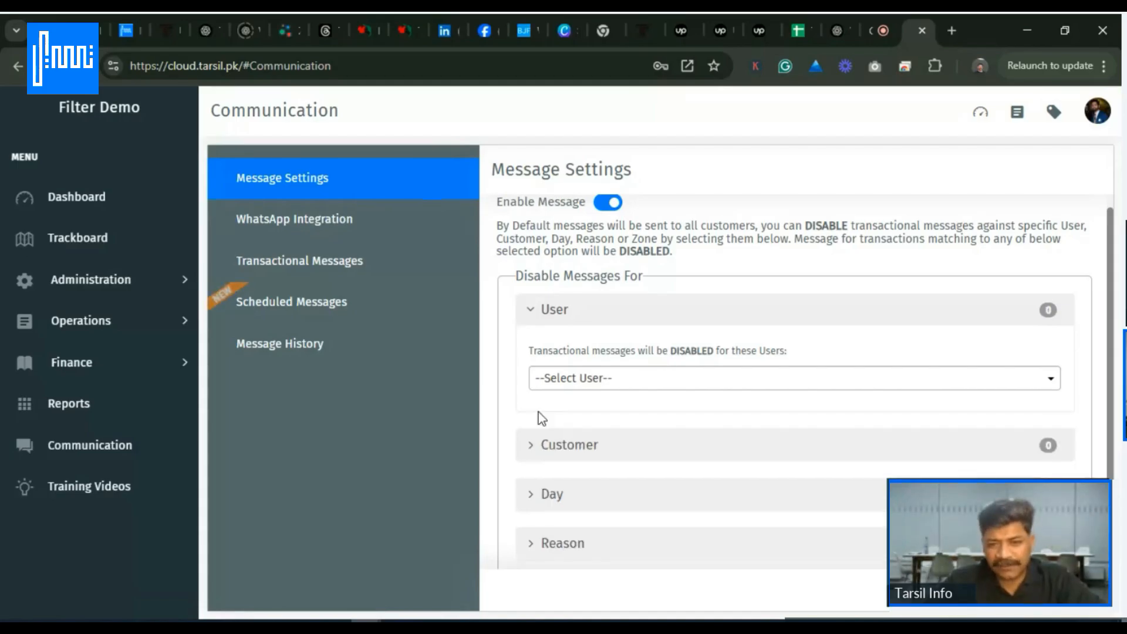
left_click(537, 317)
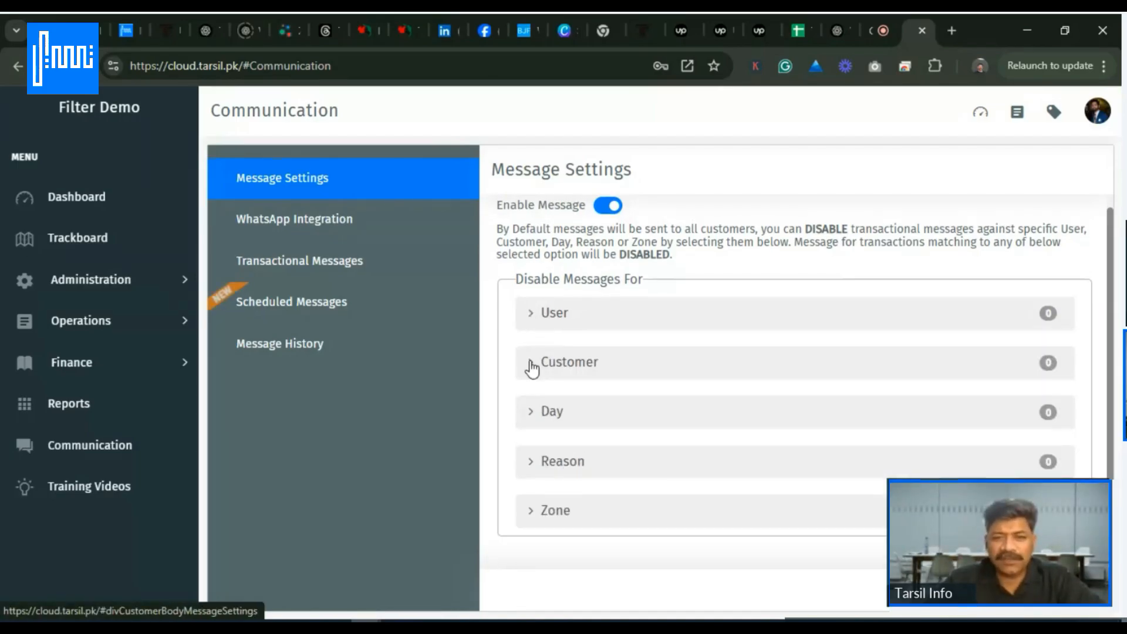
left_click(533, 368)
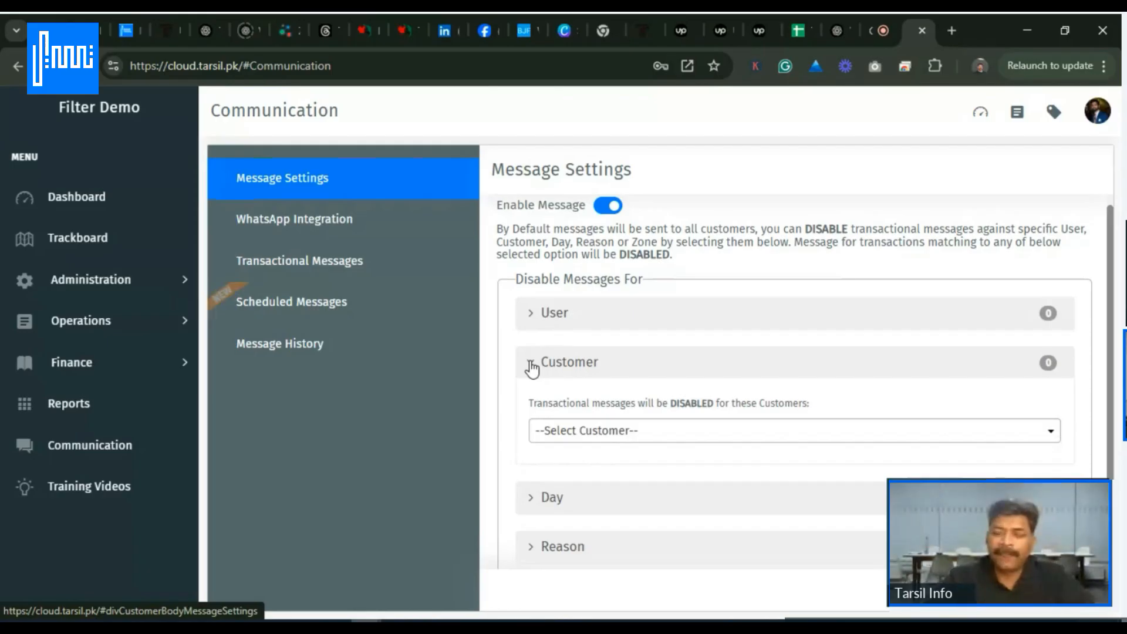
left_click(575, 429)
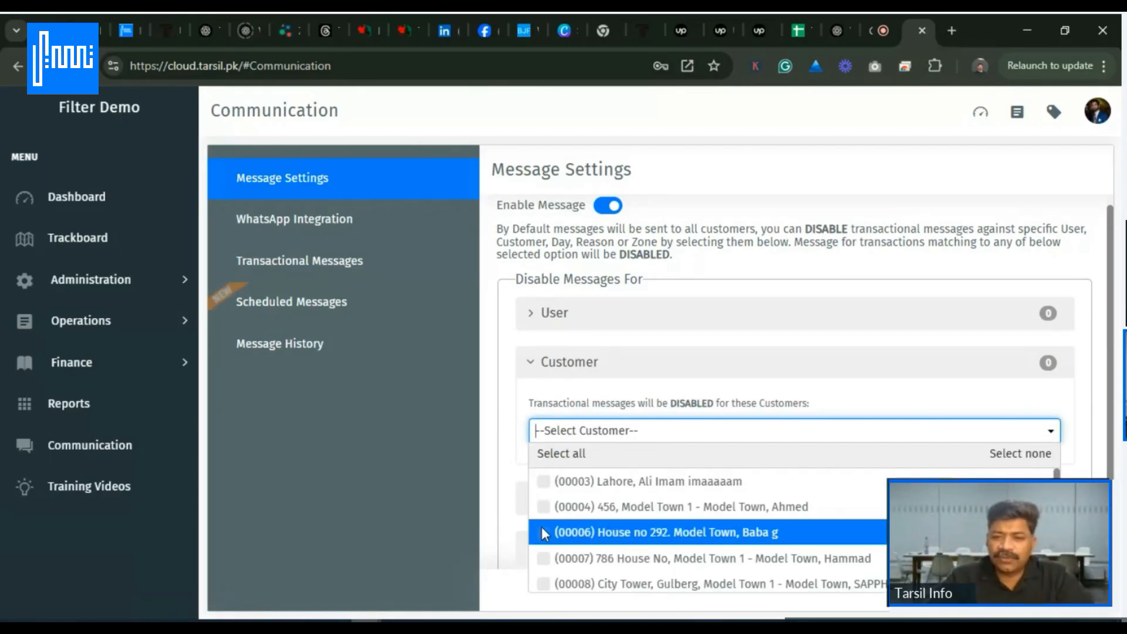
left_click(513, 509)
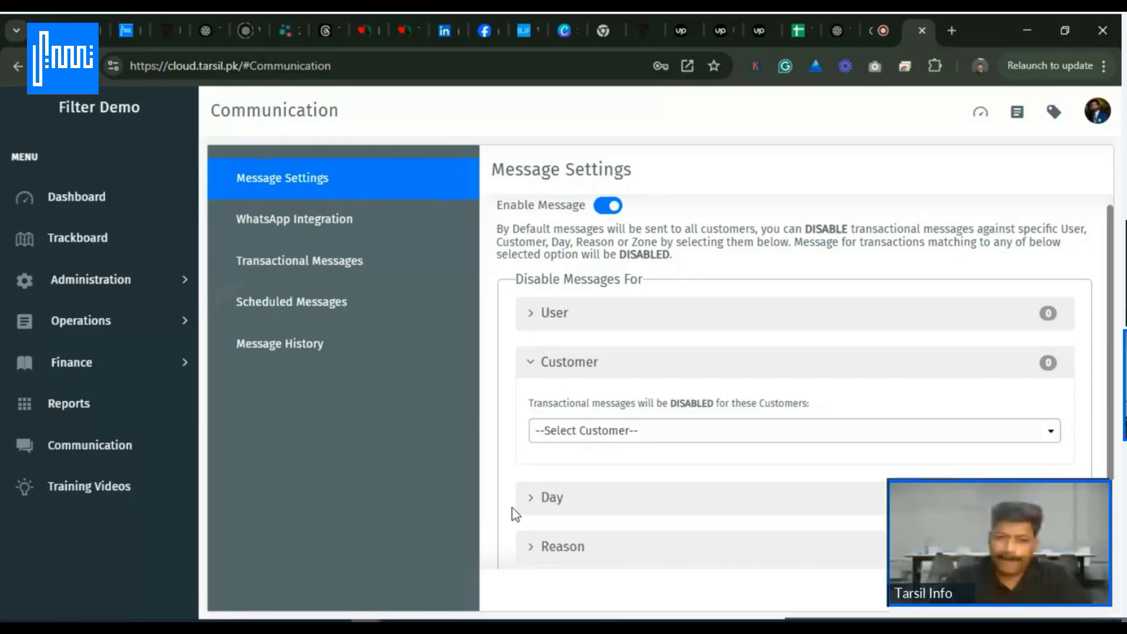
left_click(531, 363)
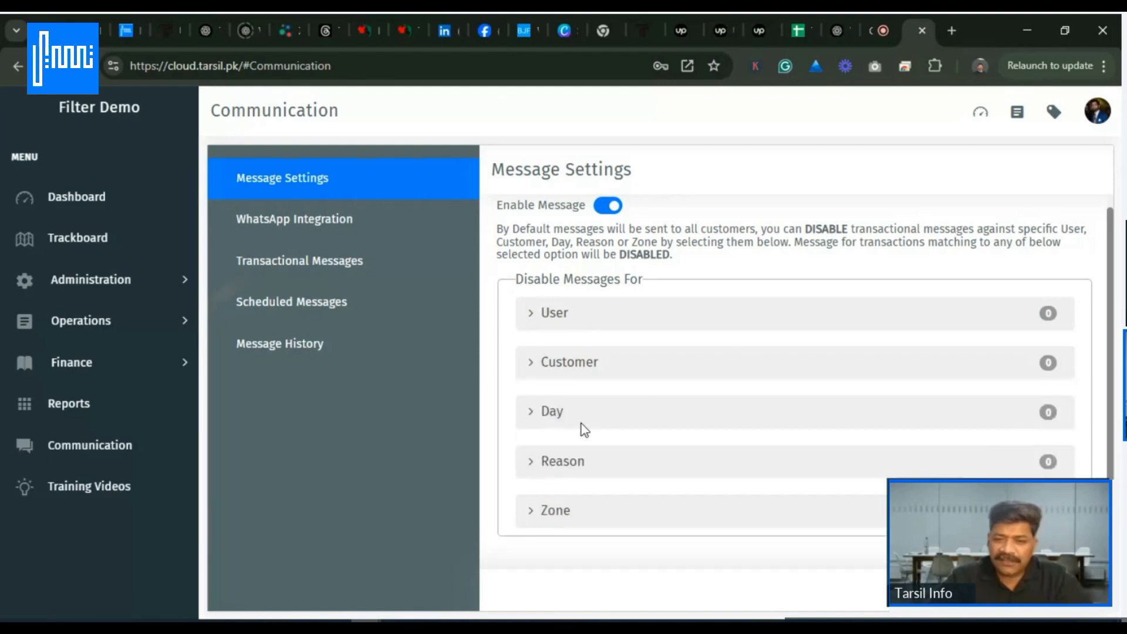
left_click(532, 470)
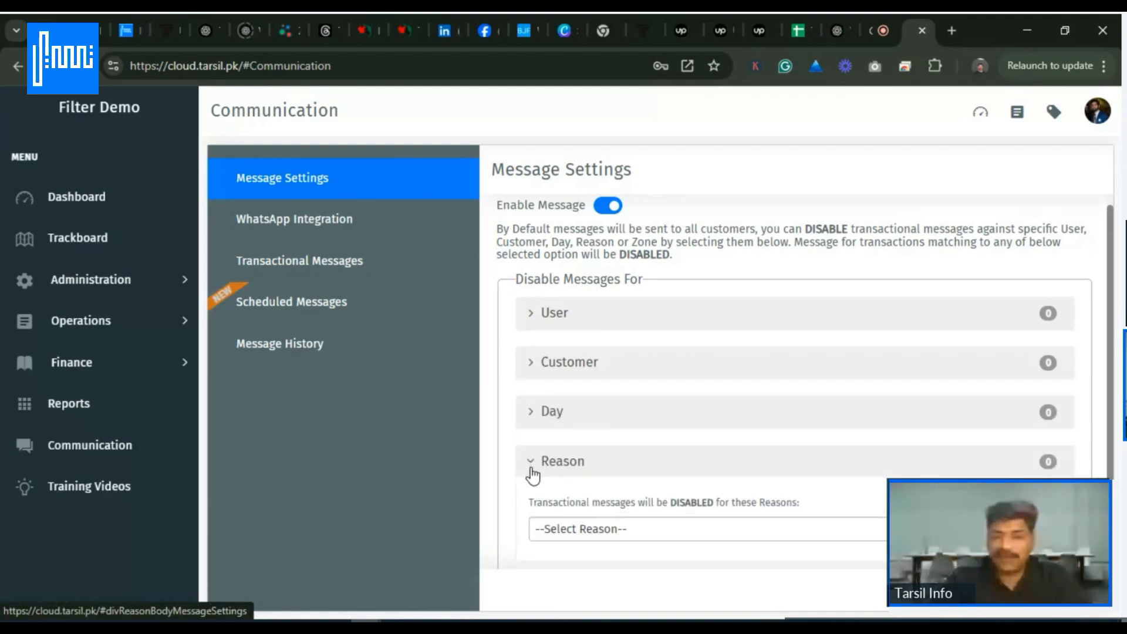
left_click(617, 528)
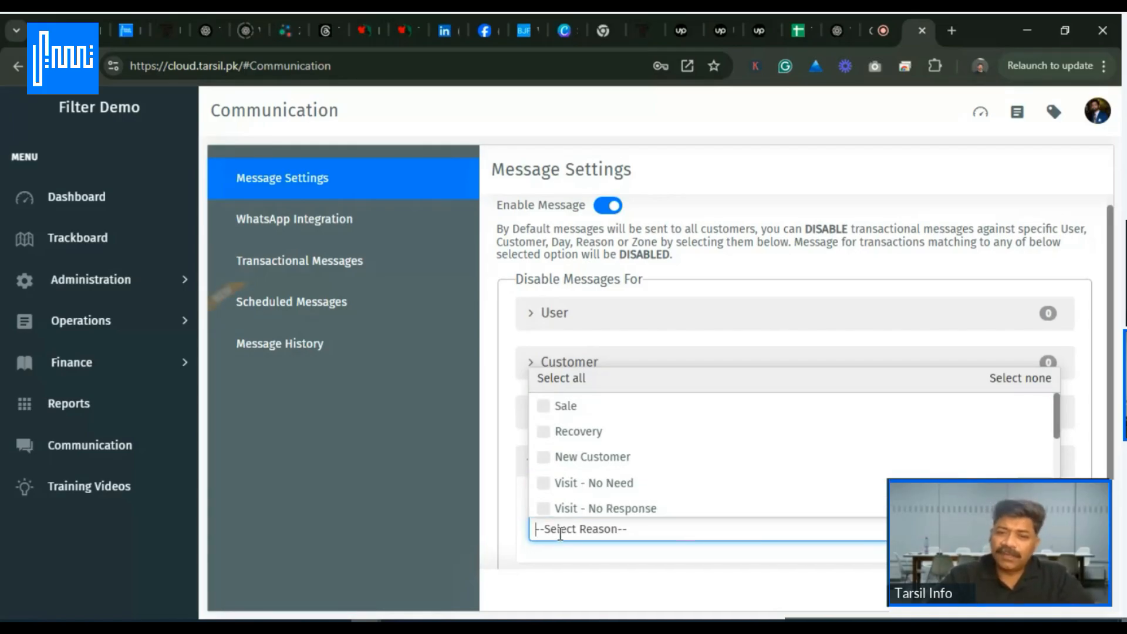
left_click(515, 527)
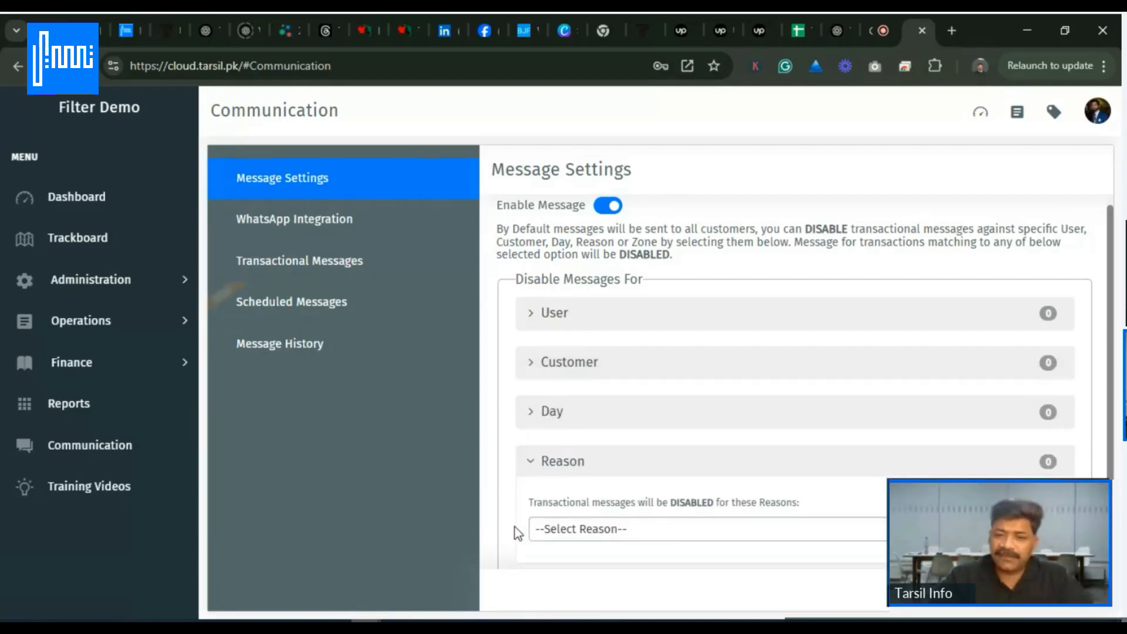
left_click(530, 465)
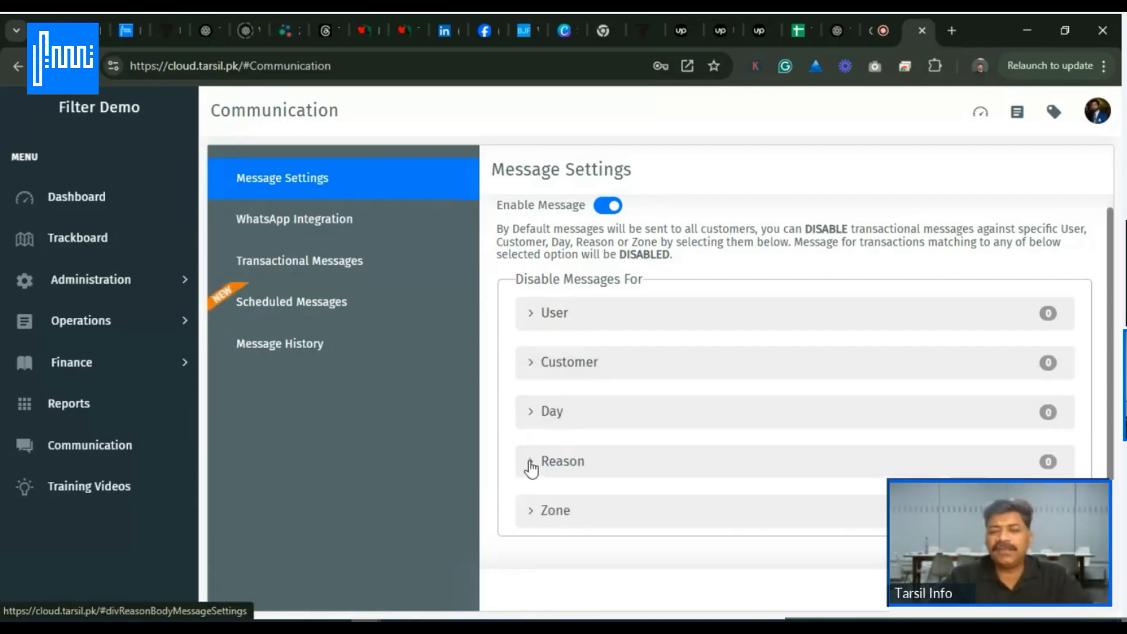
left_click(533, 517)
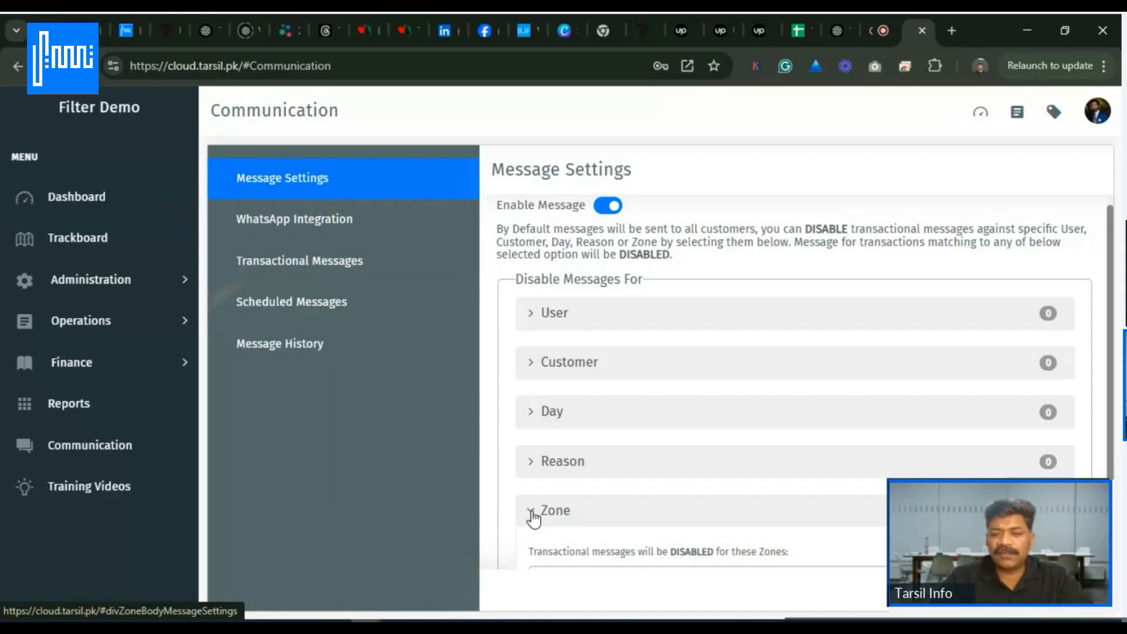
scroll(531, 517, "down", 2)
left_click(622, 488)
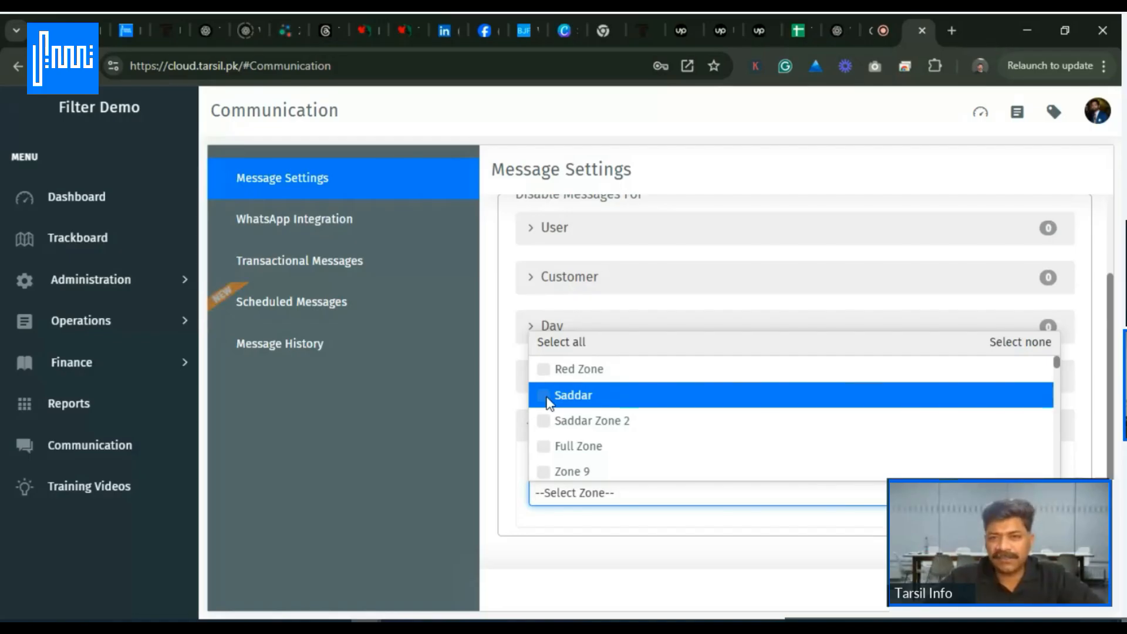
left_click(515, 420)
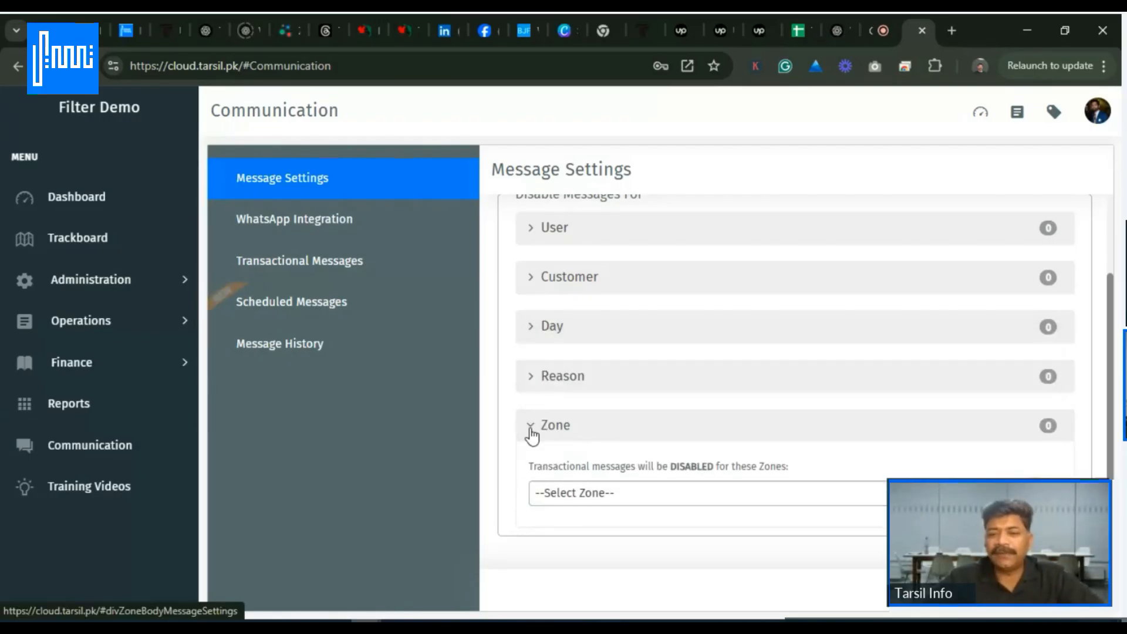
left_click(531, 430)
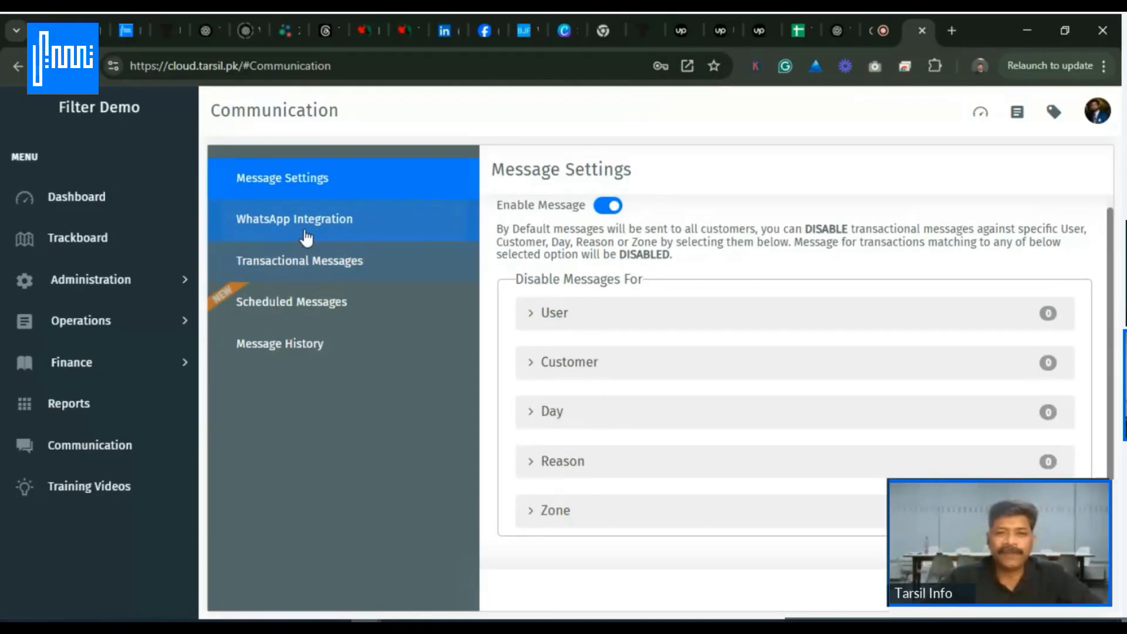
- Open WhatsApp Integration and paste the mobile number to attach into the number field
left_click(305, 226)
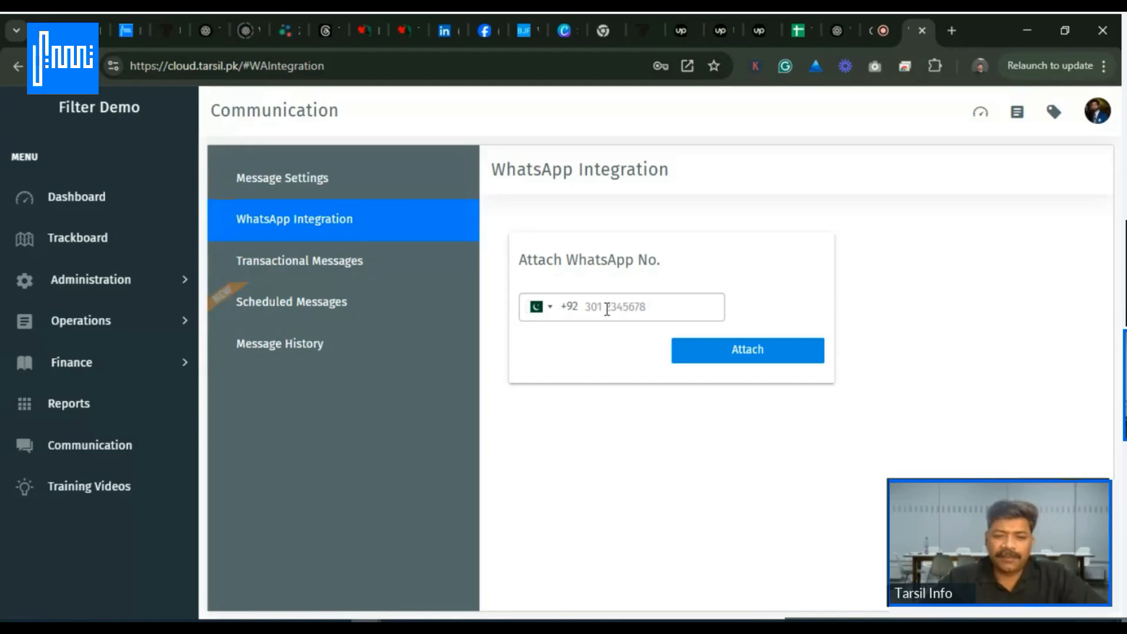
left_click(607, 309)
key("ctrl+v")
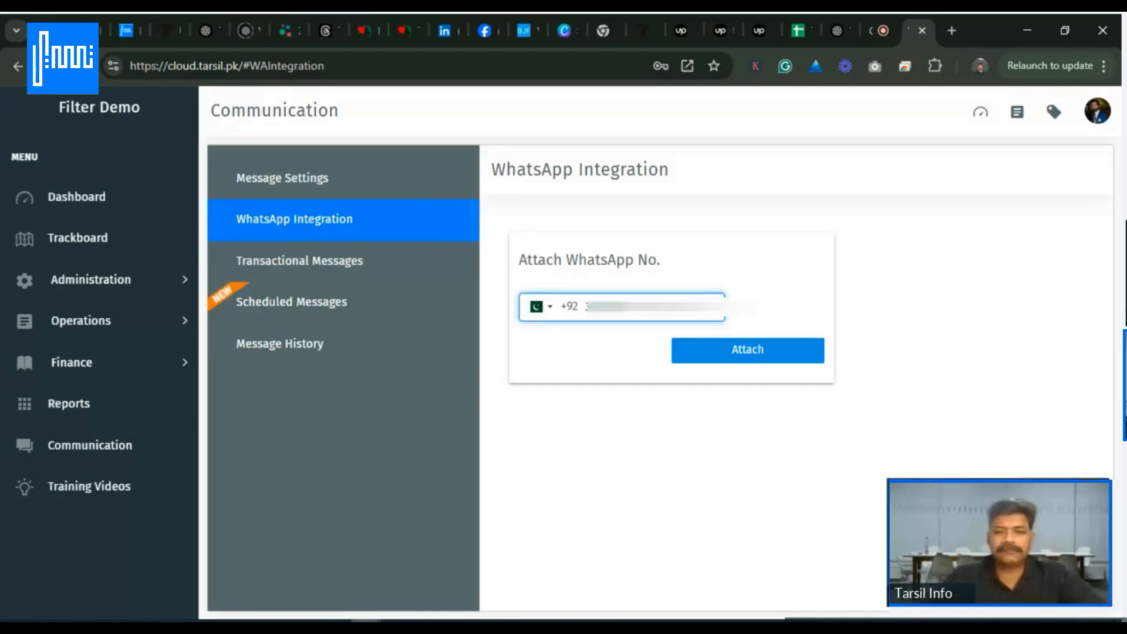
- Attach the WhatsApp number, connect the device via QR code, and go to Transactional Messages
left_click(763, 355)
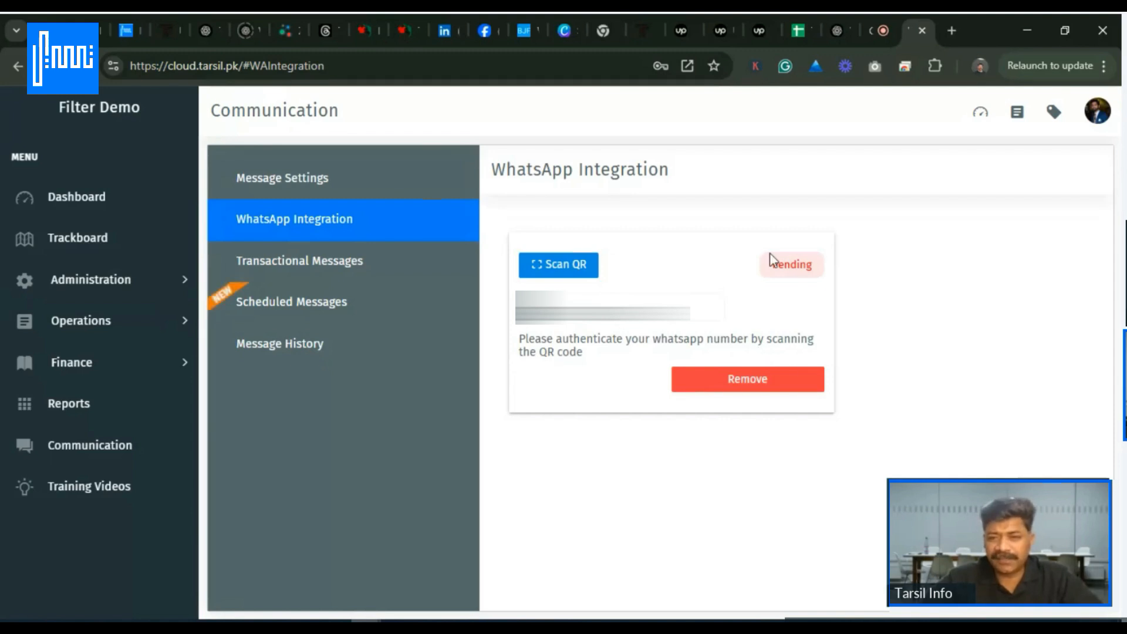
left_click(562, 275)
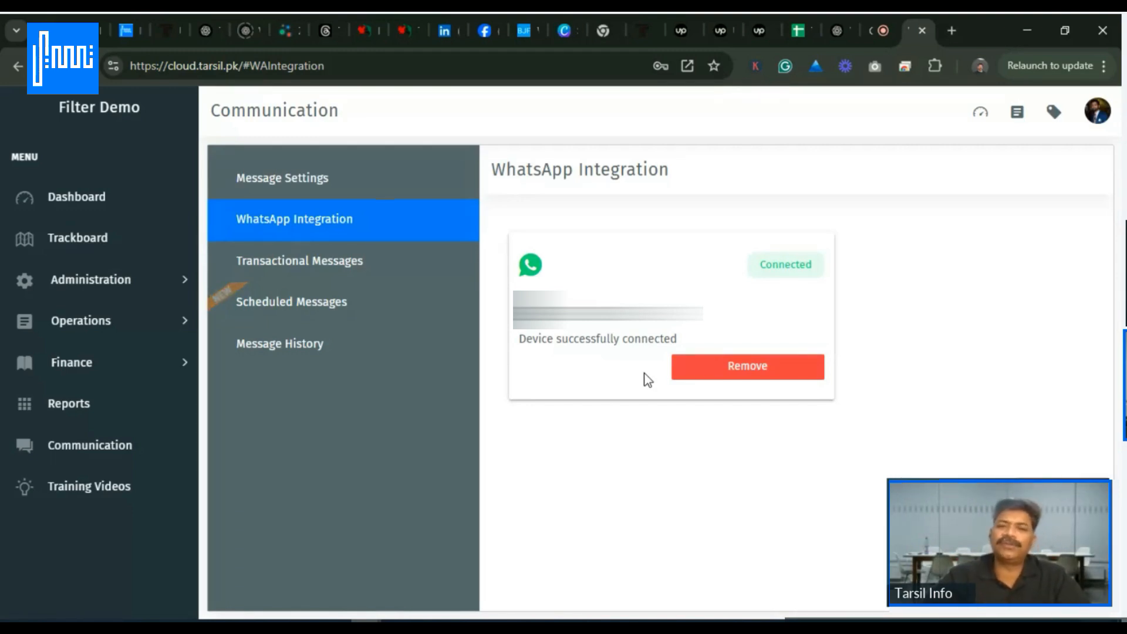
double_click(790, 266)
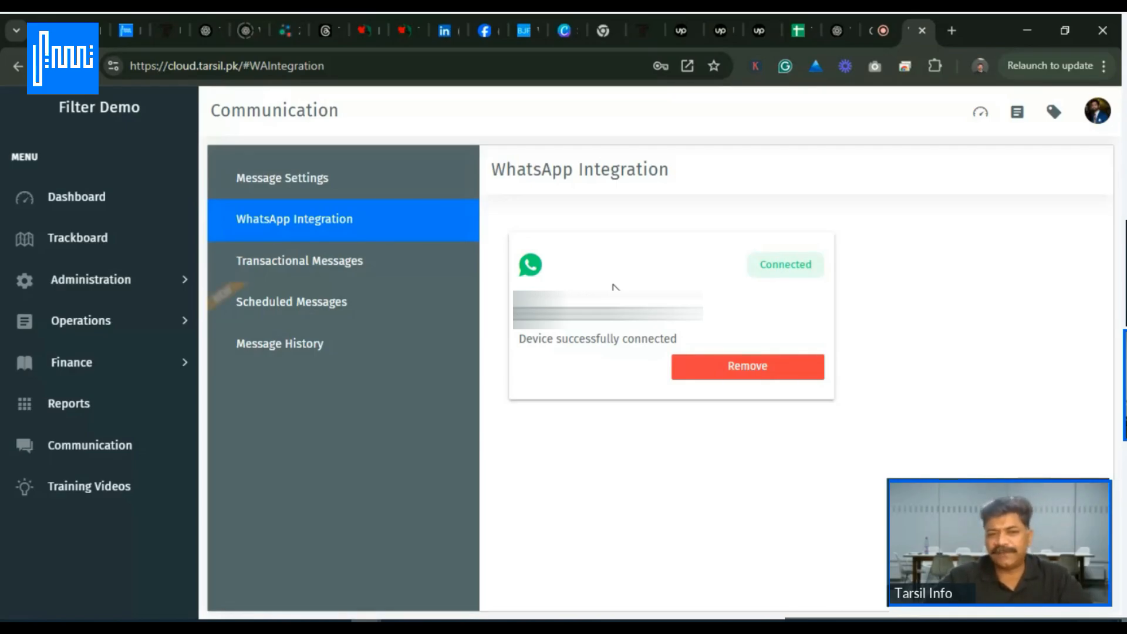
left_click(333, 272)
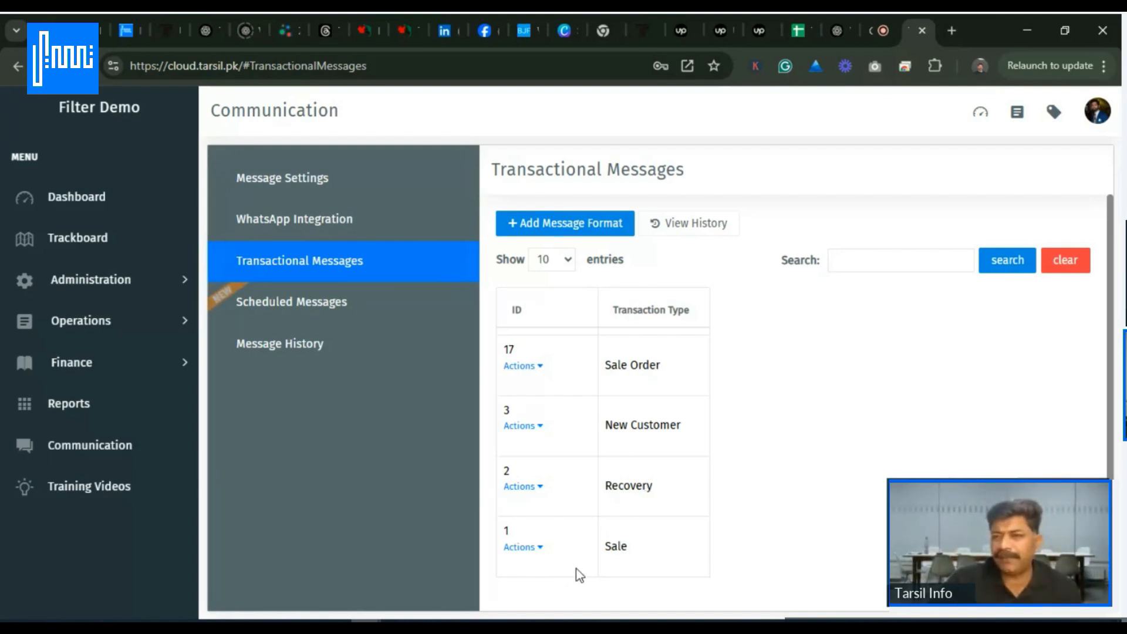
- Open the Sale message format (ID 1) for editing from its Actions menu
left_click(540, 550)
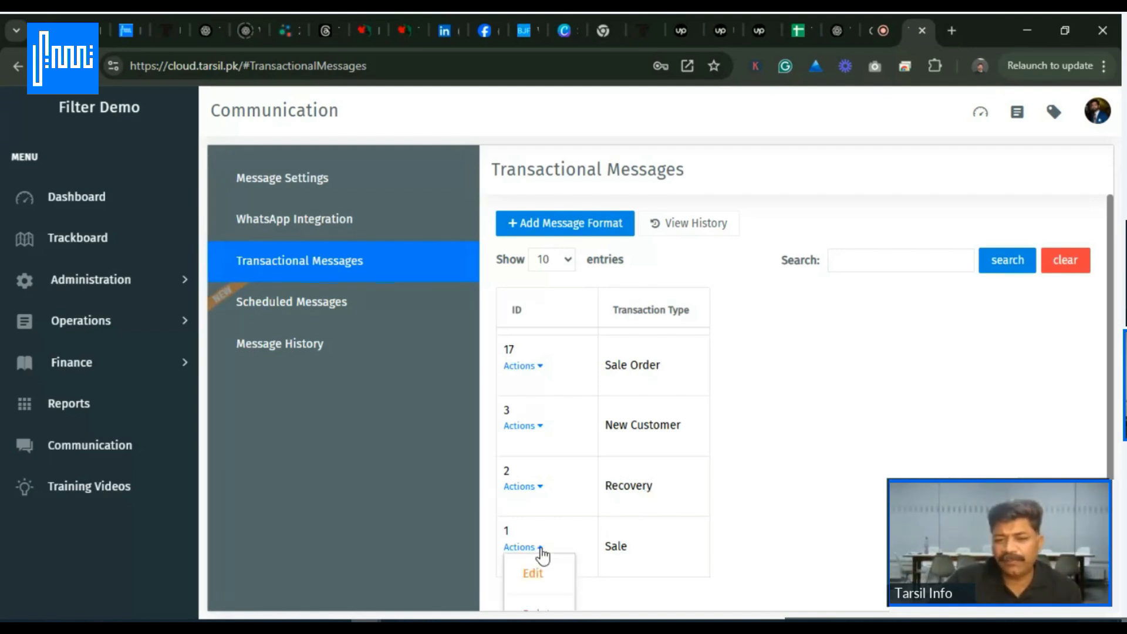
scroll(617, 543, "down", 1)
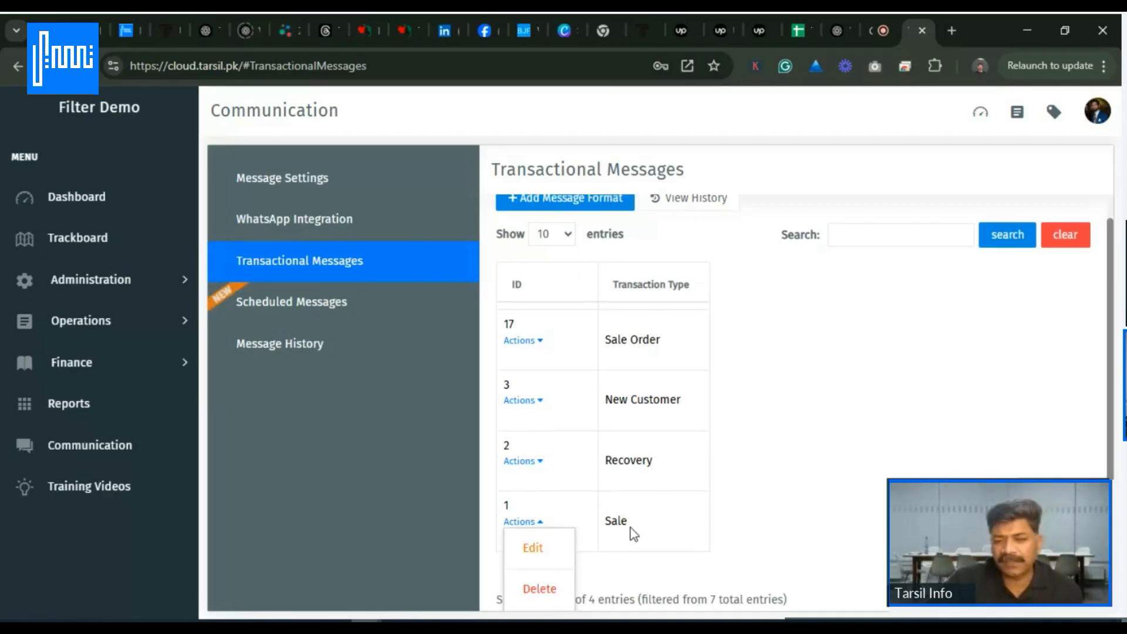
left_click(531, 552)
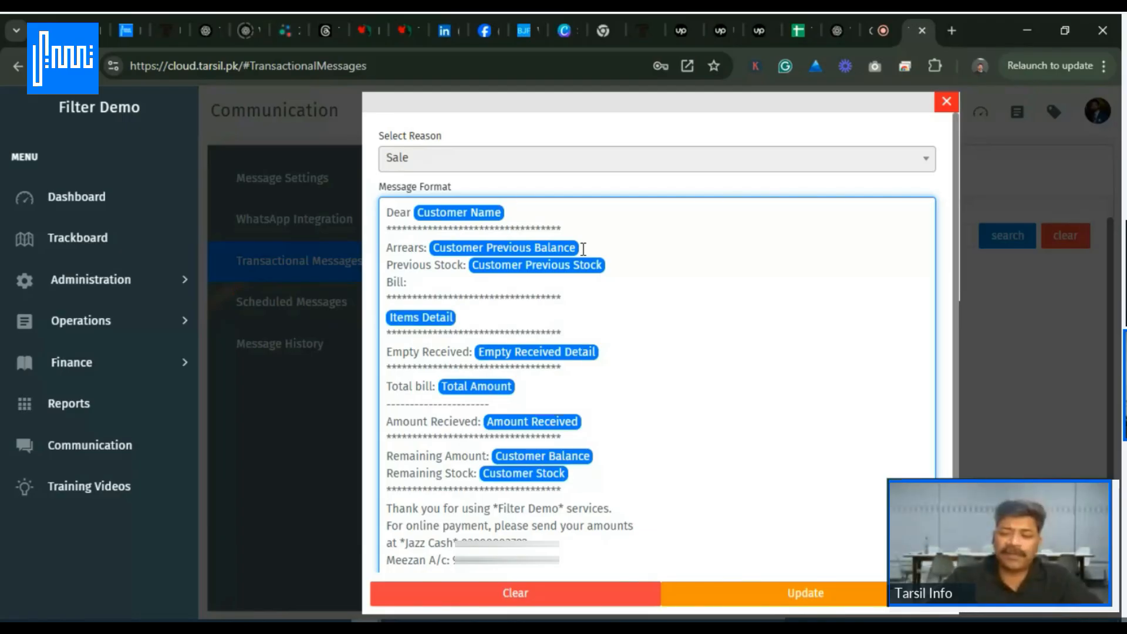
- Replace the placeholder after 'Arrears:' with Customer Previous Balance in the Sale template
key("BackSpace")
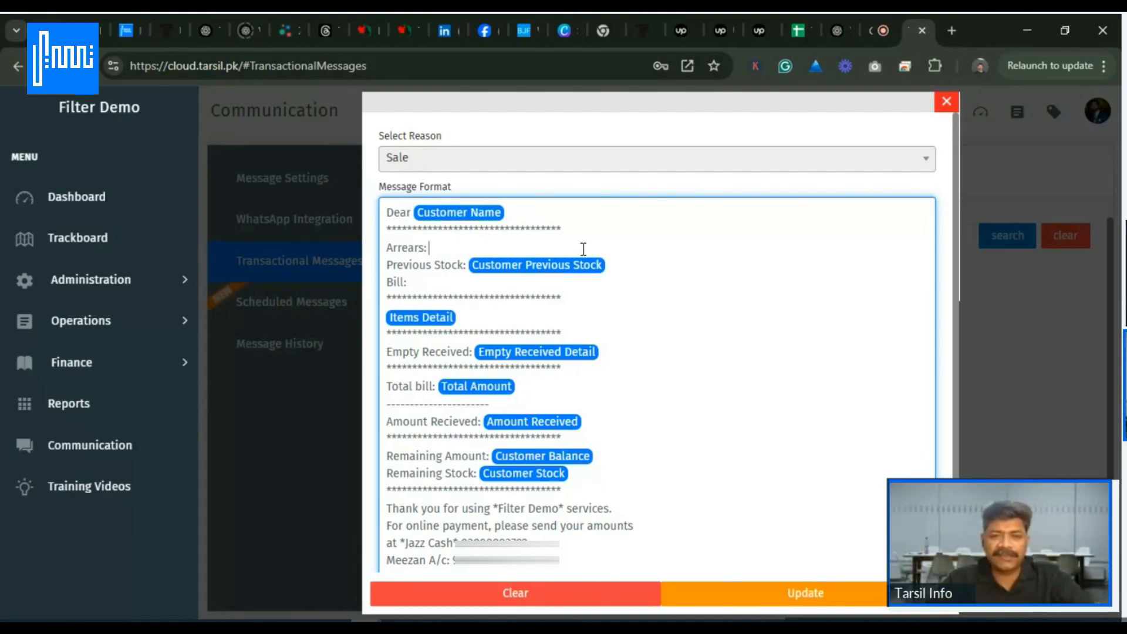
type("@")
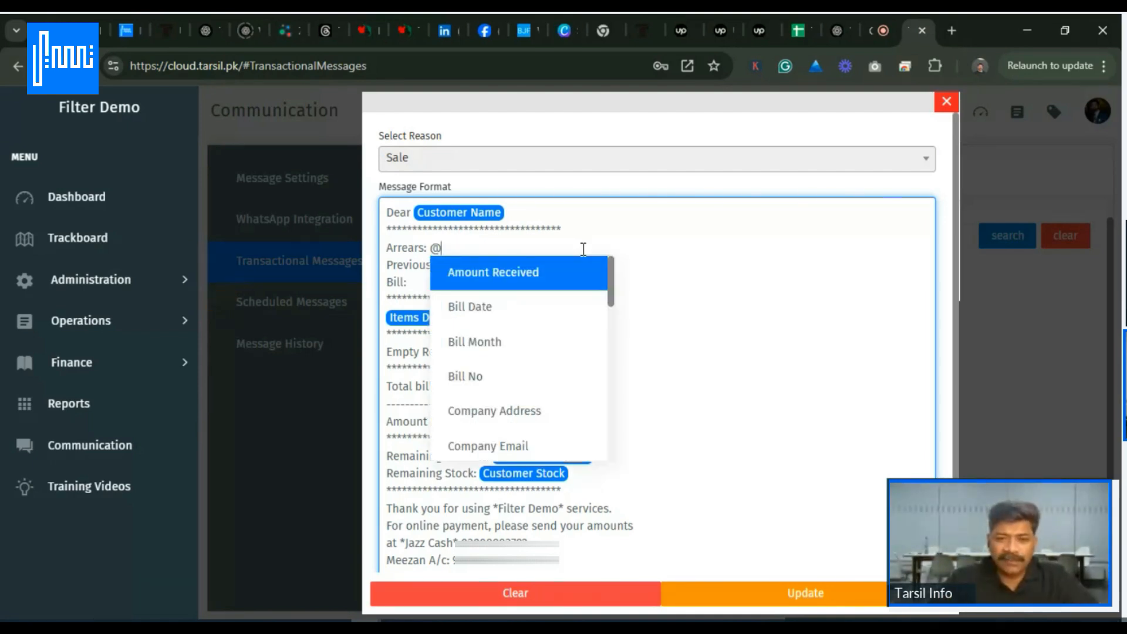
key("Down")
key("Down")
key("Down")
key("Down")
key("Down")
key("Down")
key("Down")
key("Down")
key("Down")
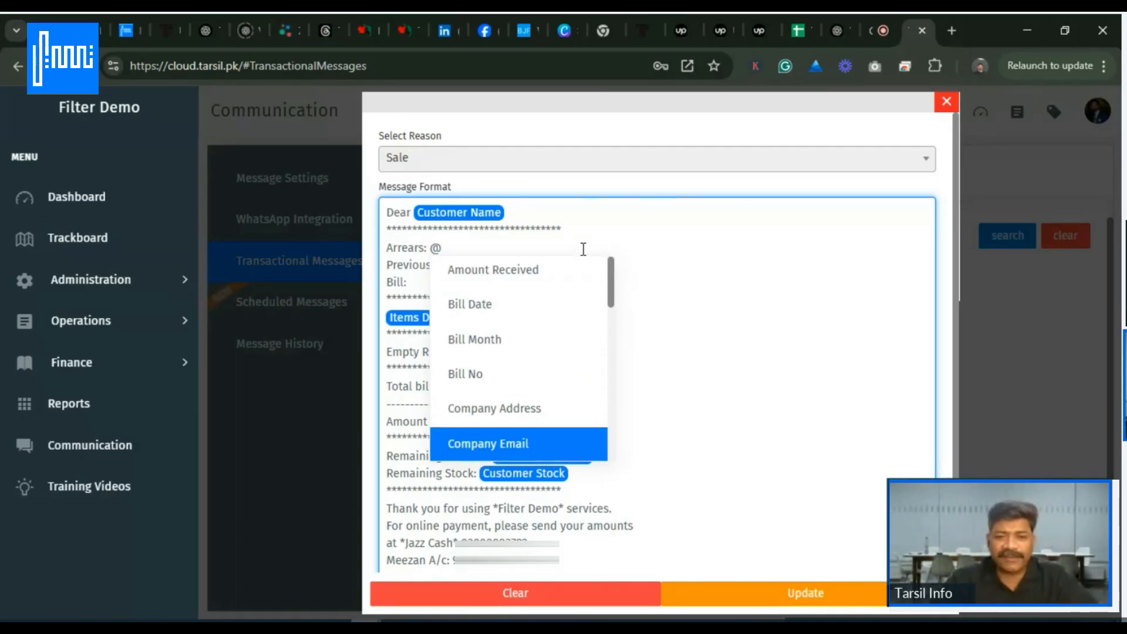
key("Down")
key("Down")
key("Down")
key("Down")
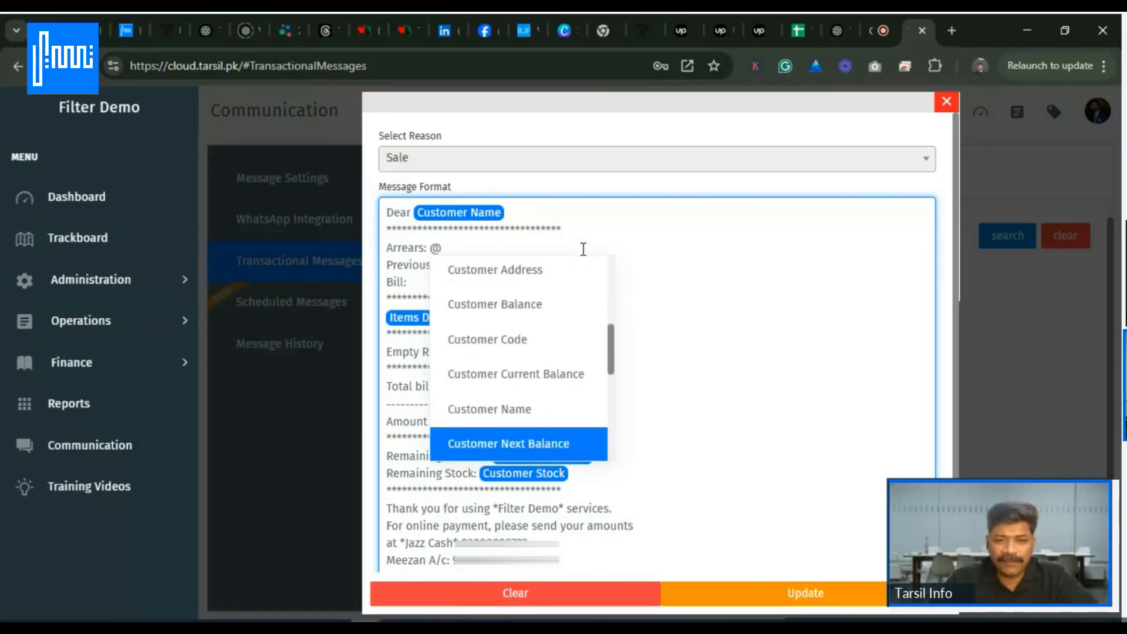
key("Down")
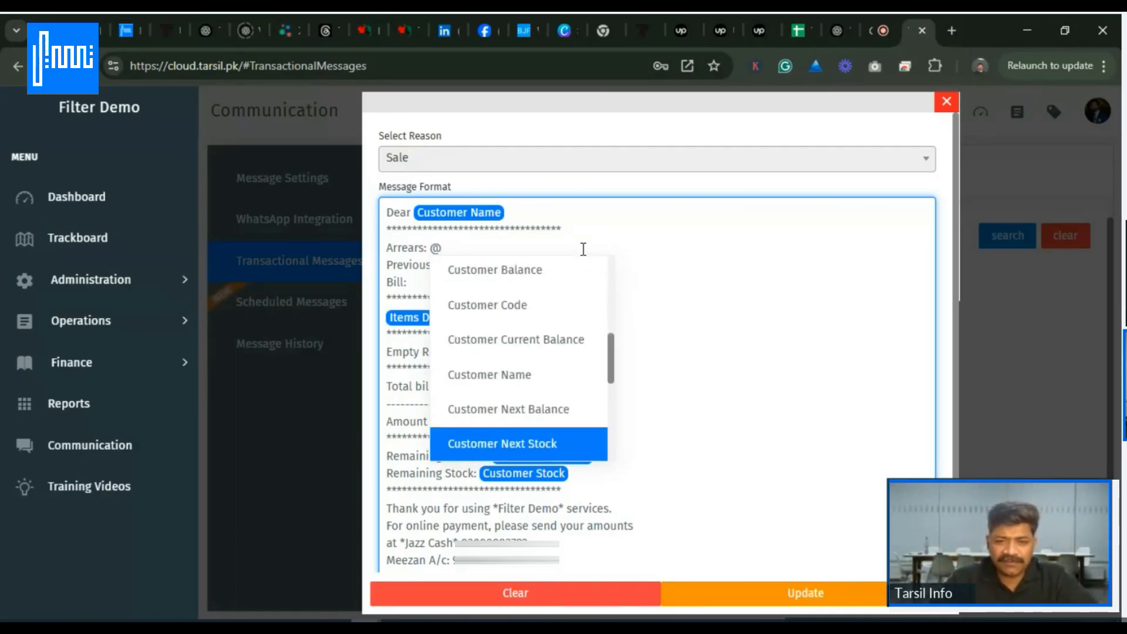
key("Down")
key("Down")
key("Up")
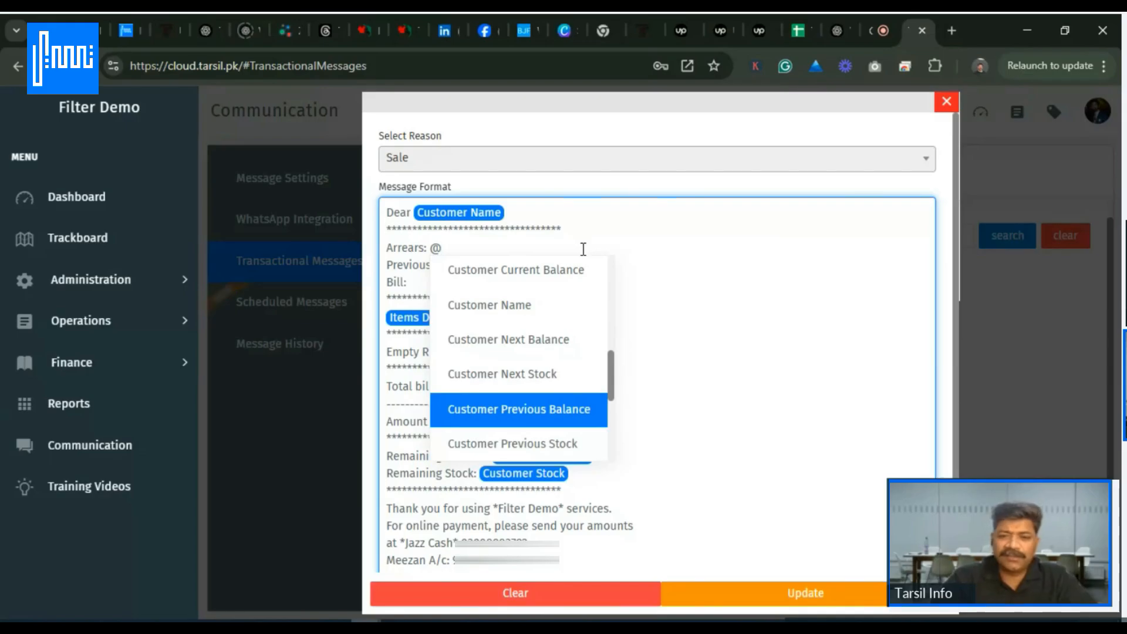
key("Return")
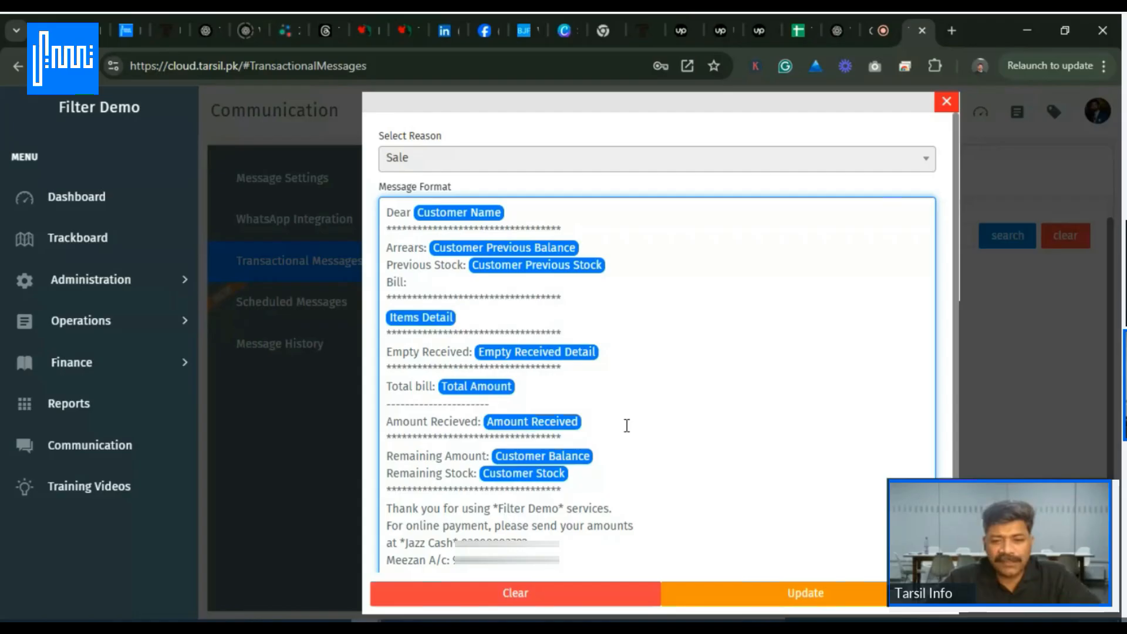
- Add a 'Payment Methods:' section with Meezan Ac and Jazz Cash account lines and an '=' divider
left_click(590, 489)
key("Return")
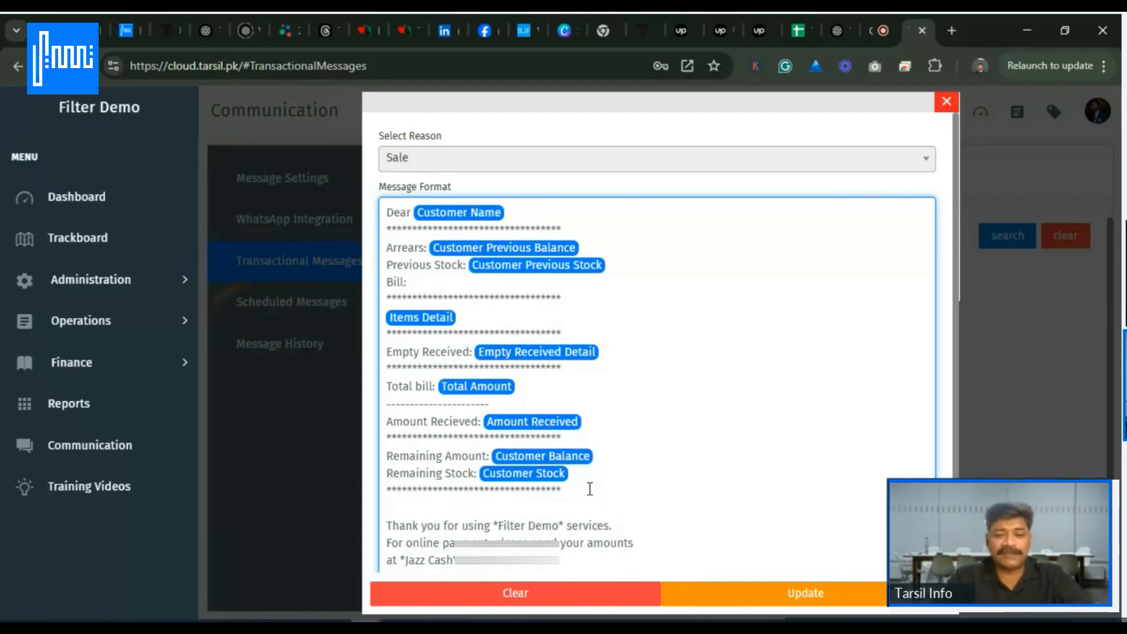
type("Payment")
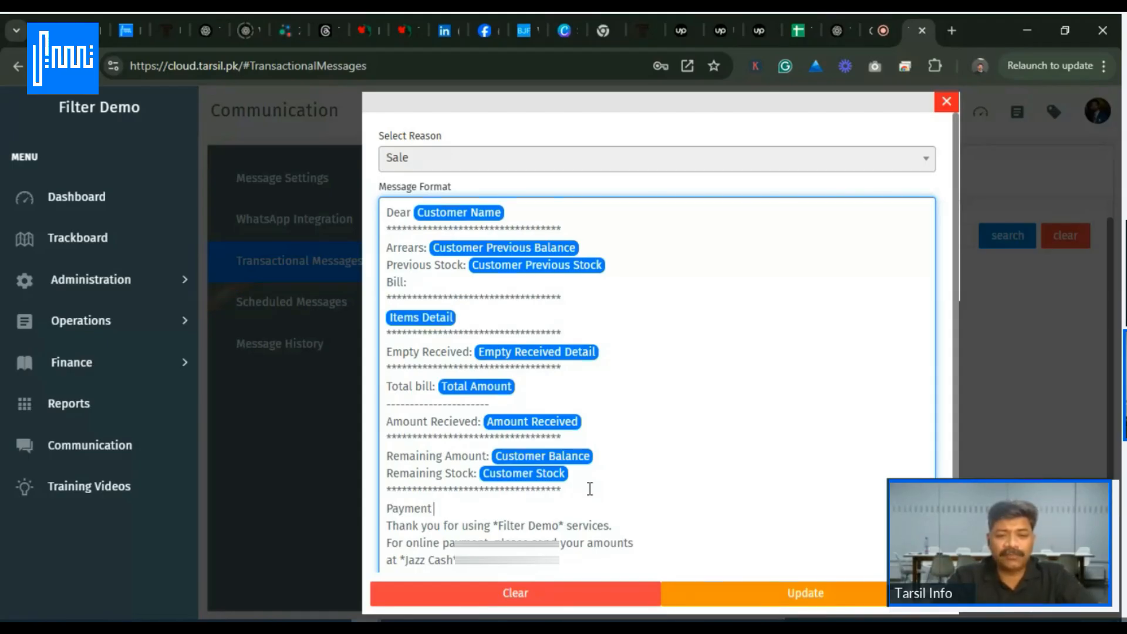
type(" Methods:")
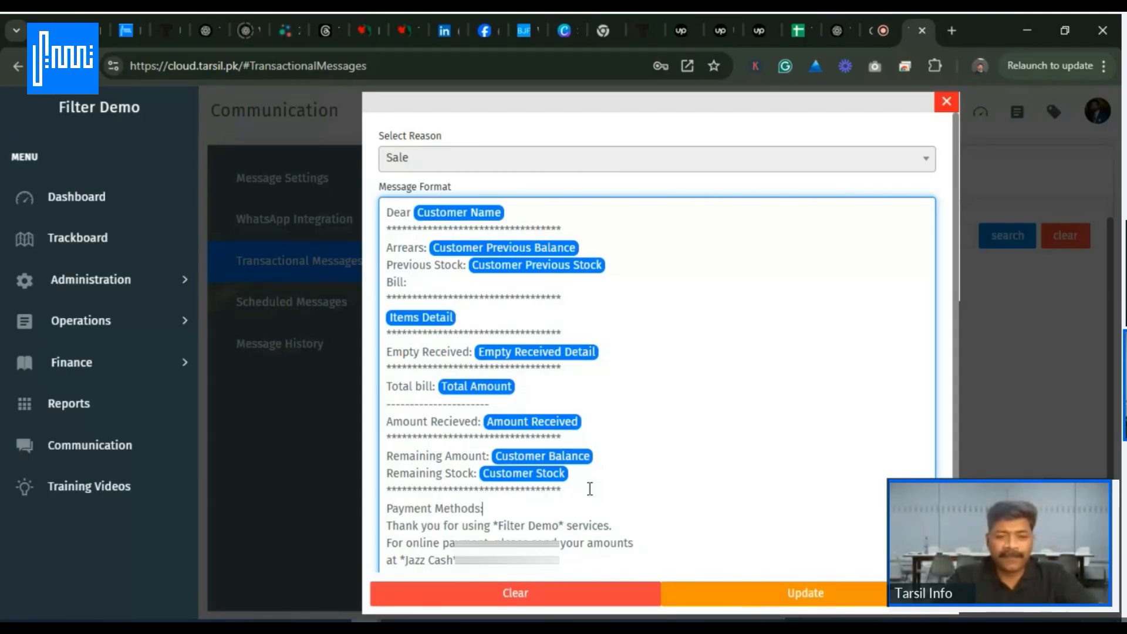
key("Return")
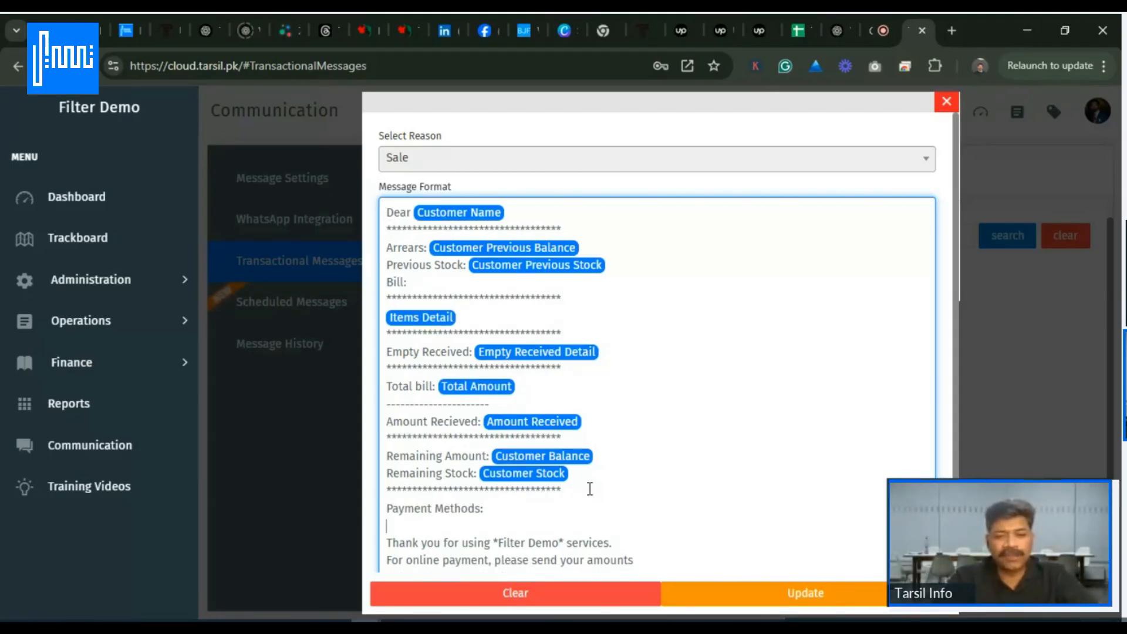
type("Meezan")
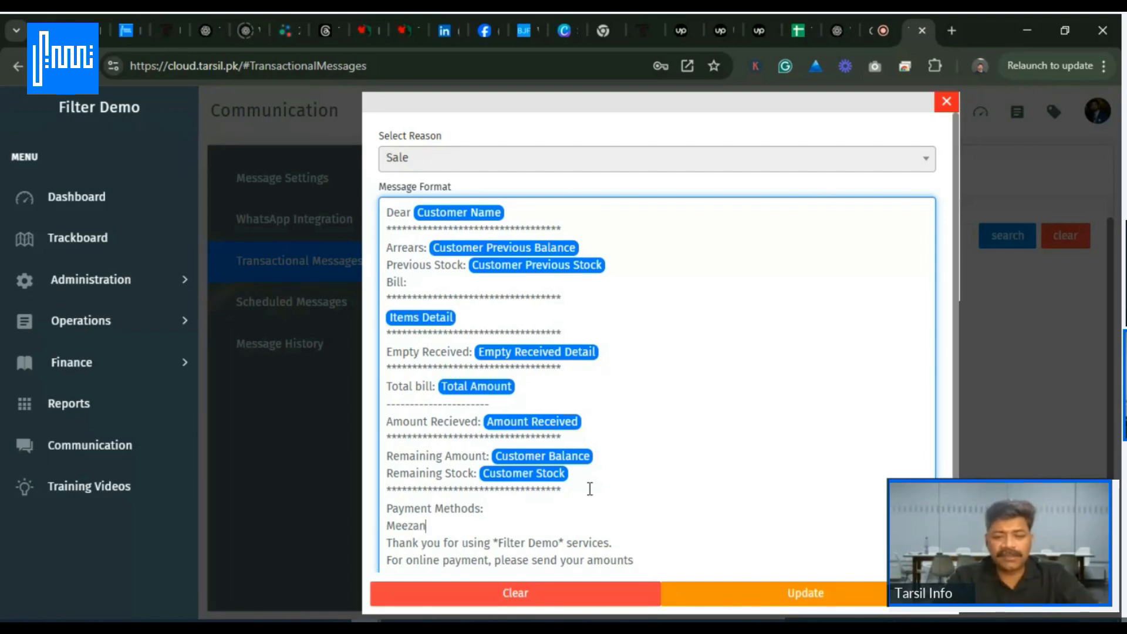
type(" Ac")
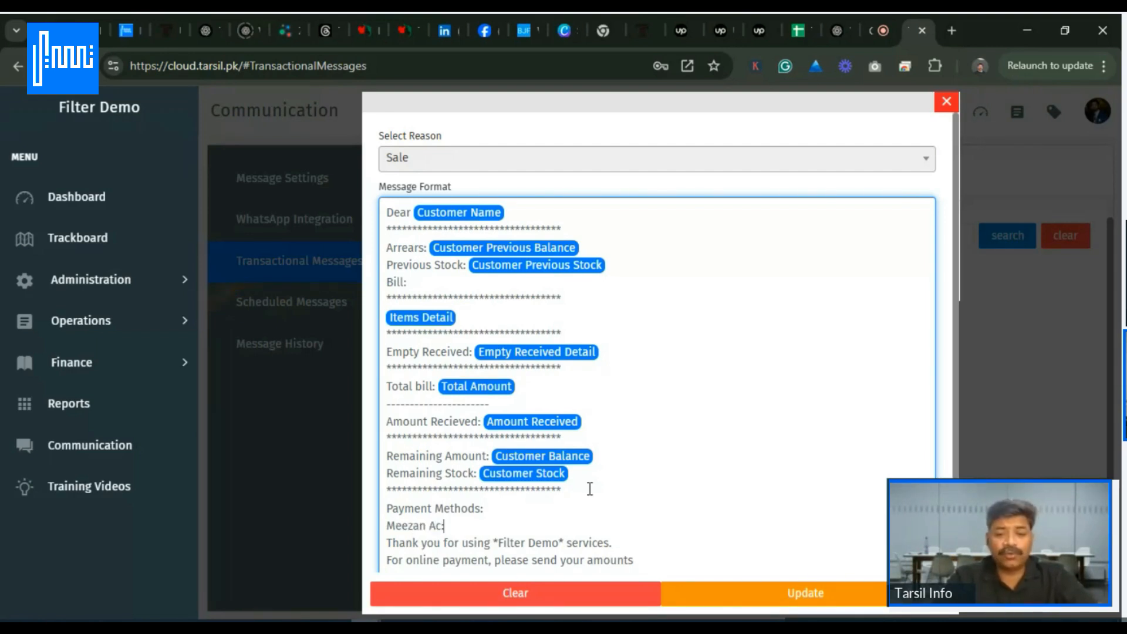
type(": 94")
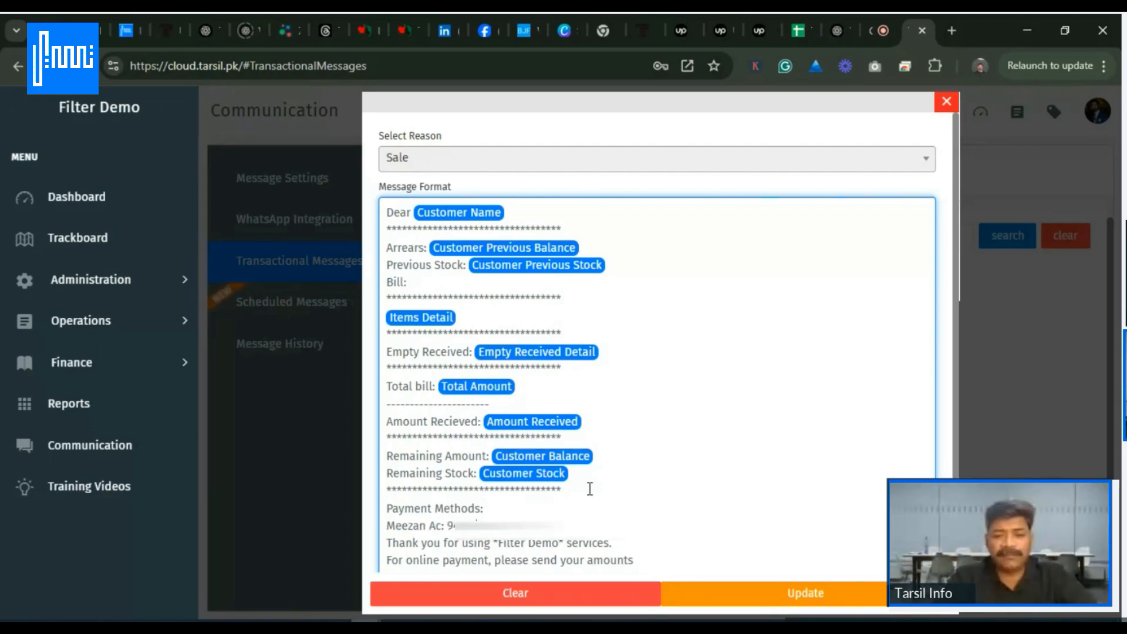
key("Return")
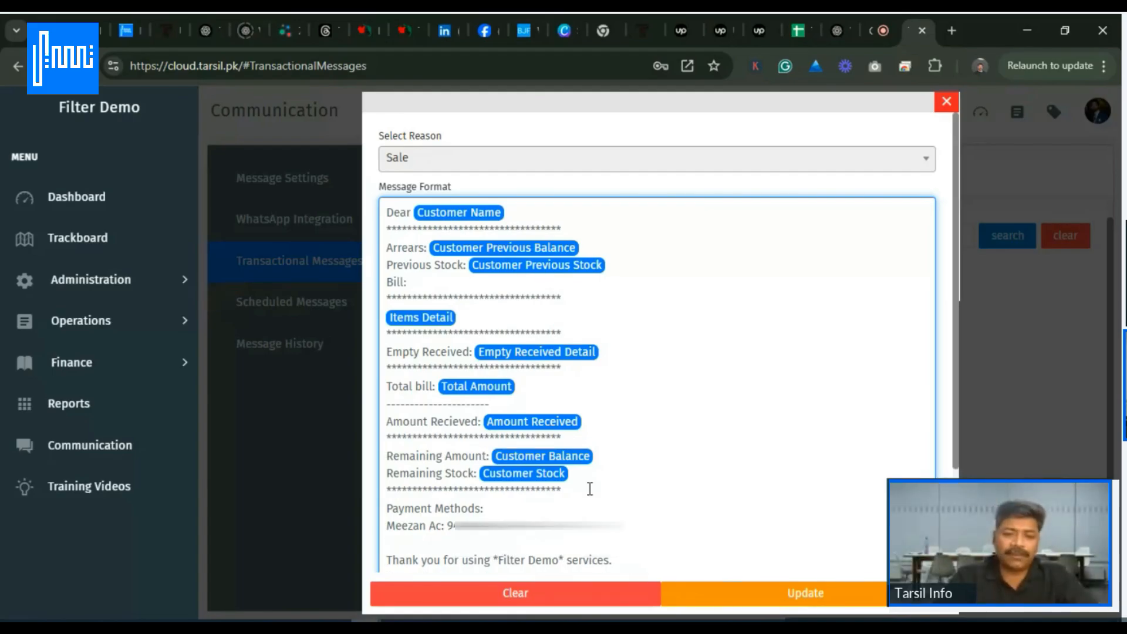
type("Jaz")
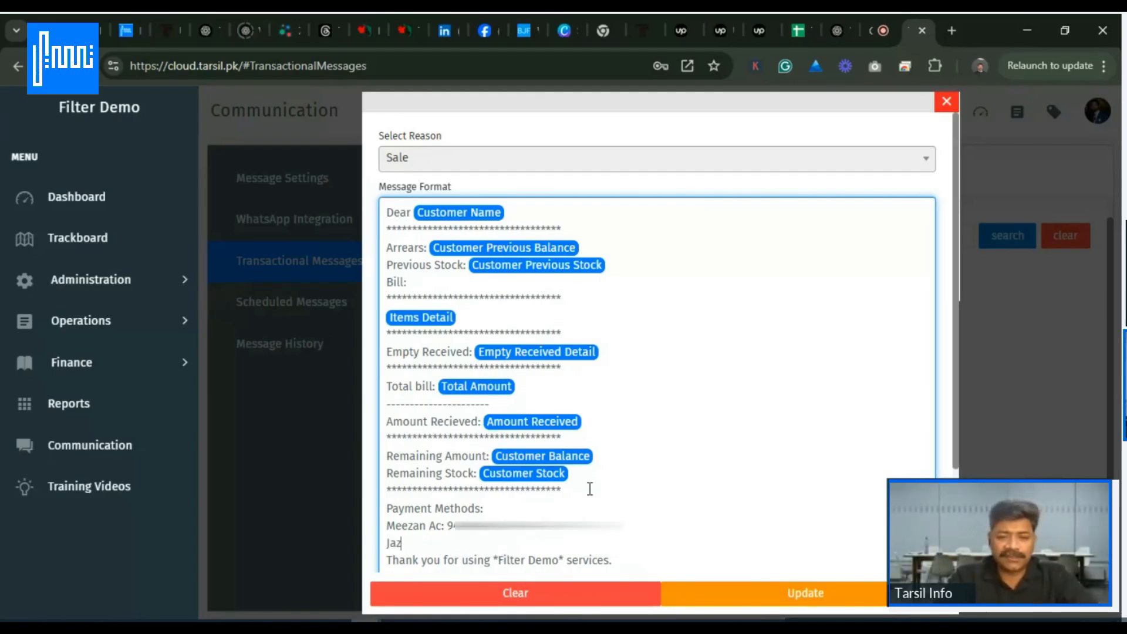
type("z Cash")
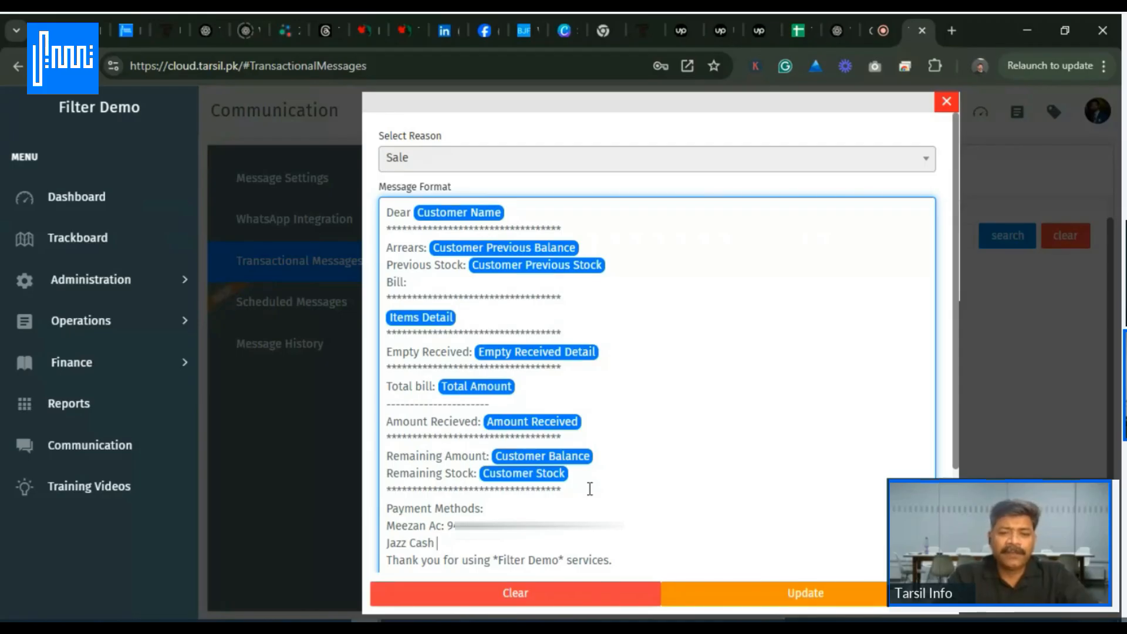
type(" : 0")
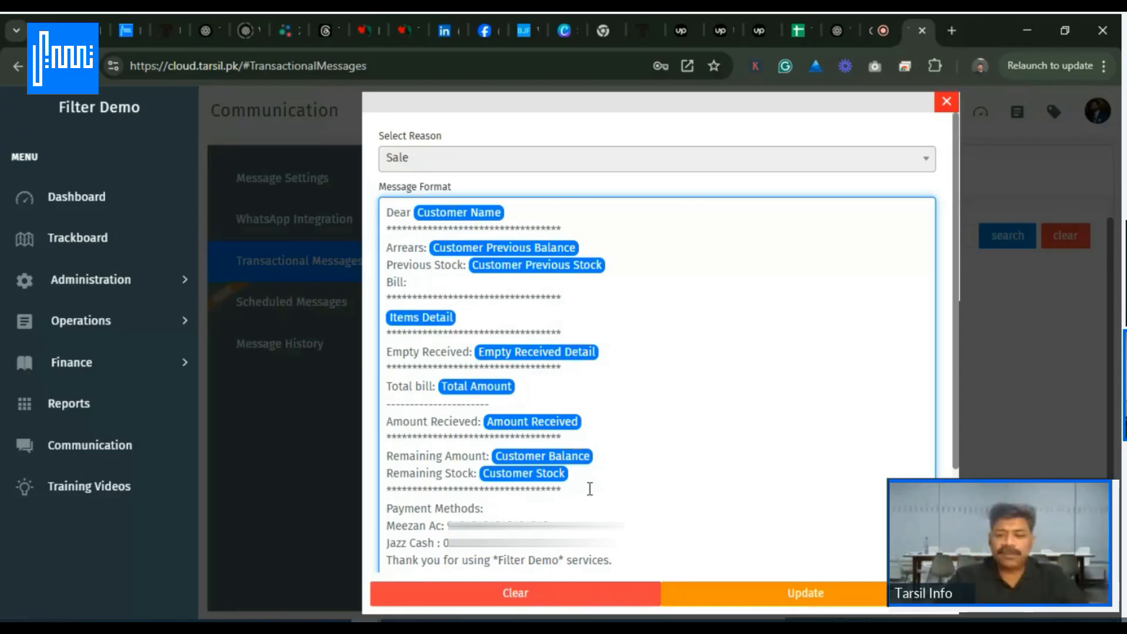
key("Return")
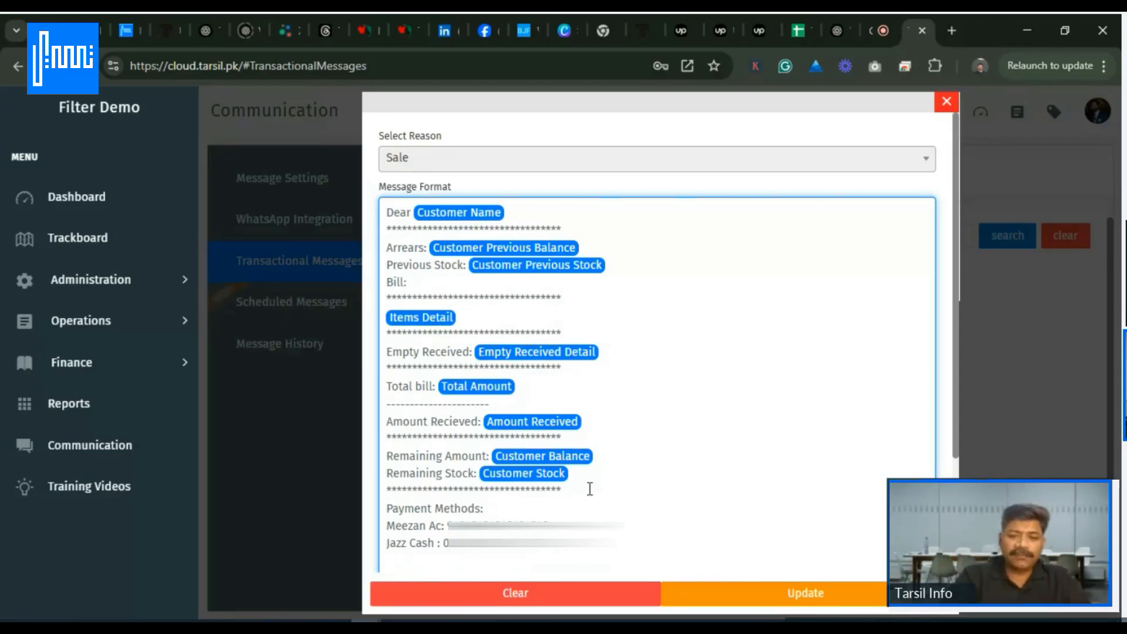
type("===============================")
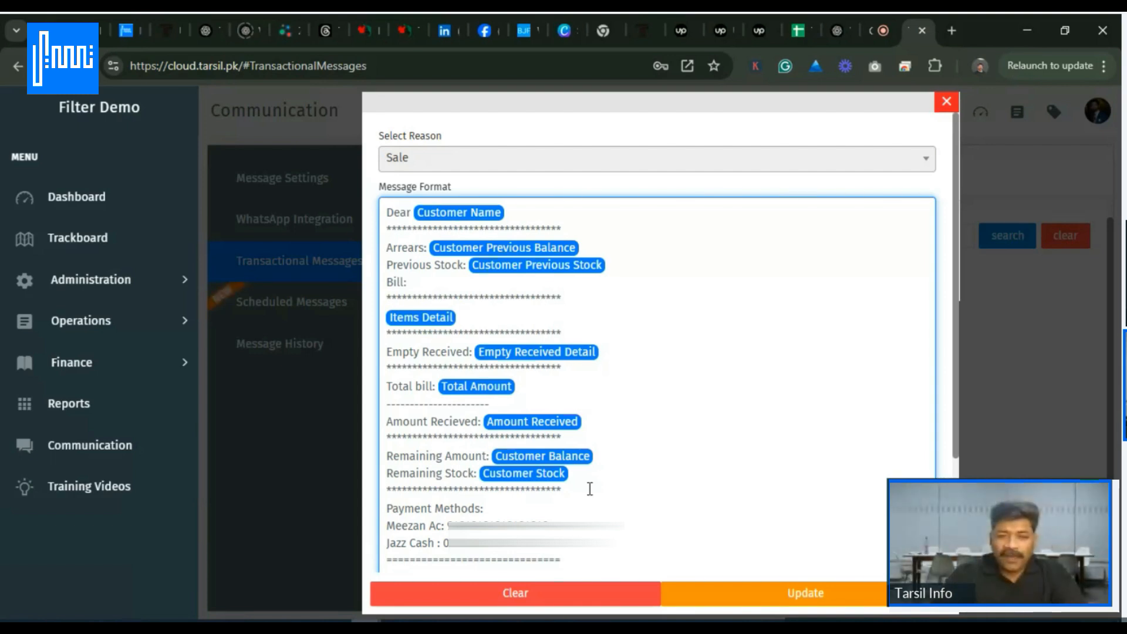
scroll(590, 489, "down", 3)
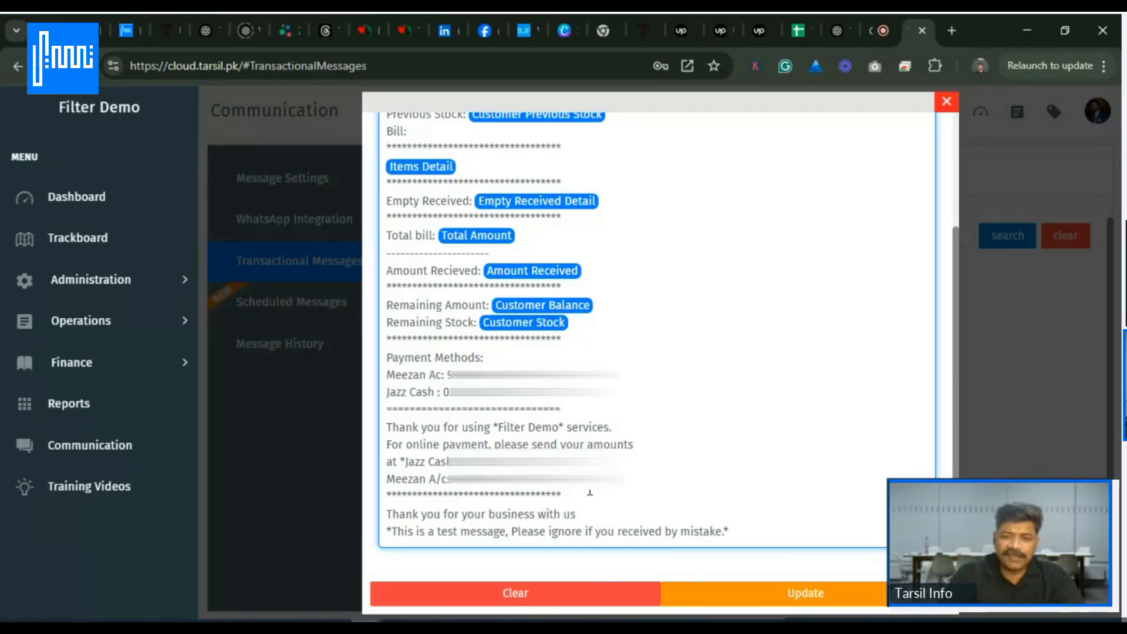
- Save the edited Sale message format and confirm the update warning
left_click(820, 599)
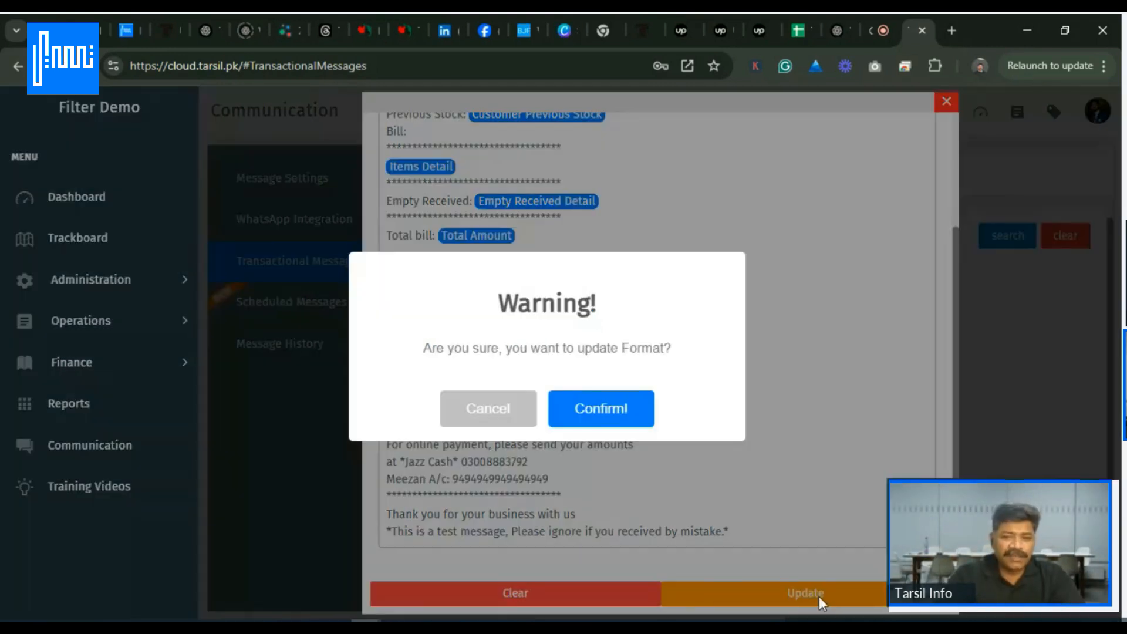
left_click(622, 401)
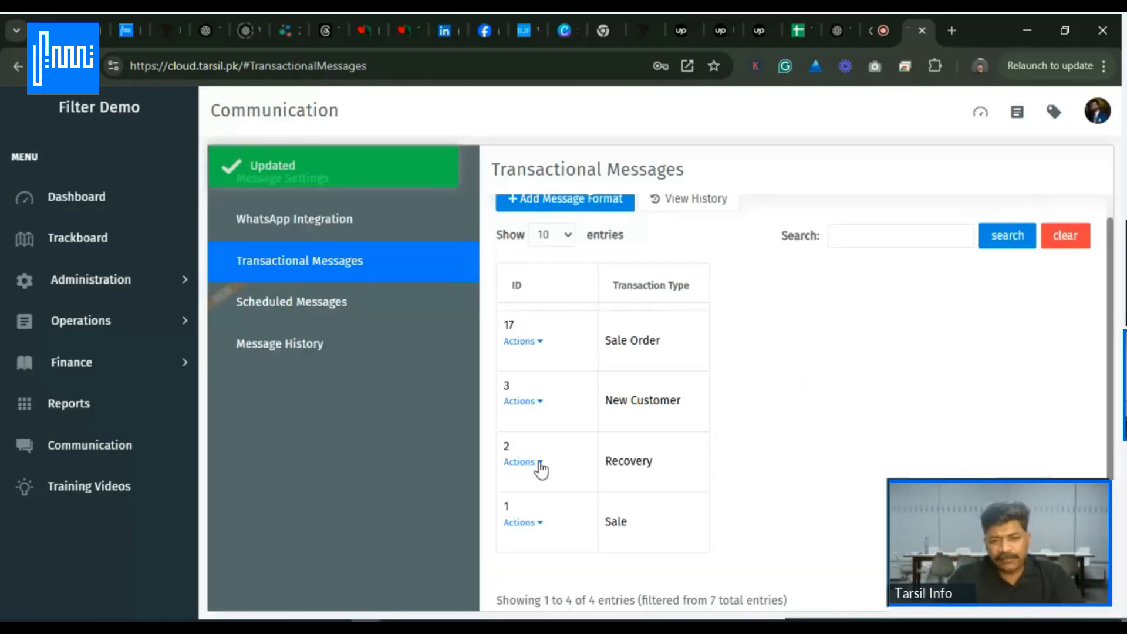
- Open the Recovery format for editing and relabel Cash to 'Received' and Prev. Balance to 'Arrears:'
left_click(540, 463)
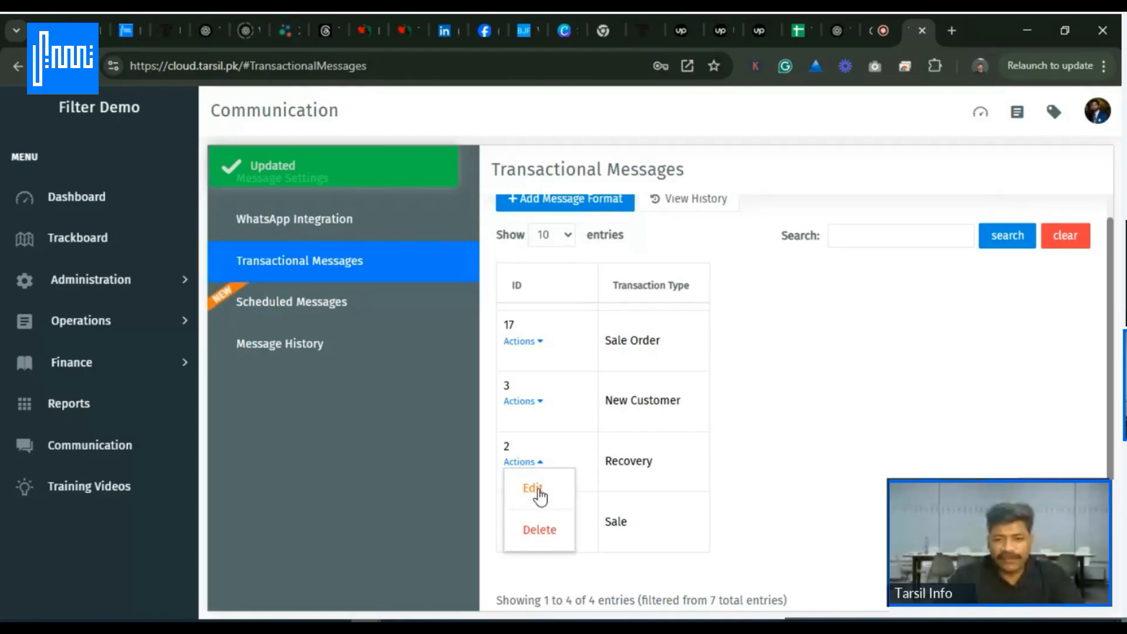
left_click(538, 491)
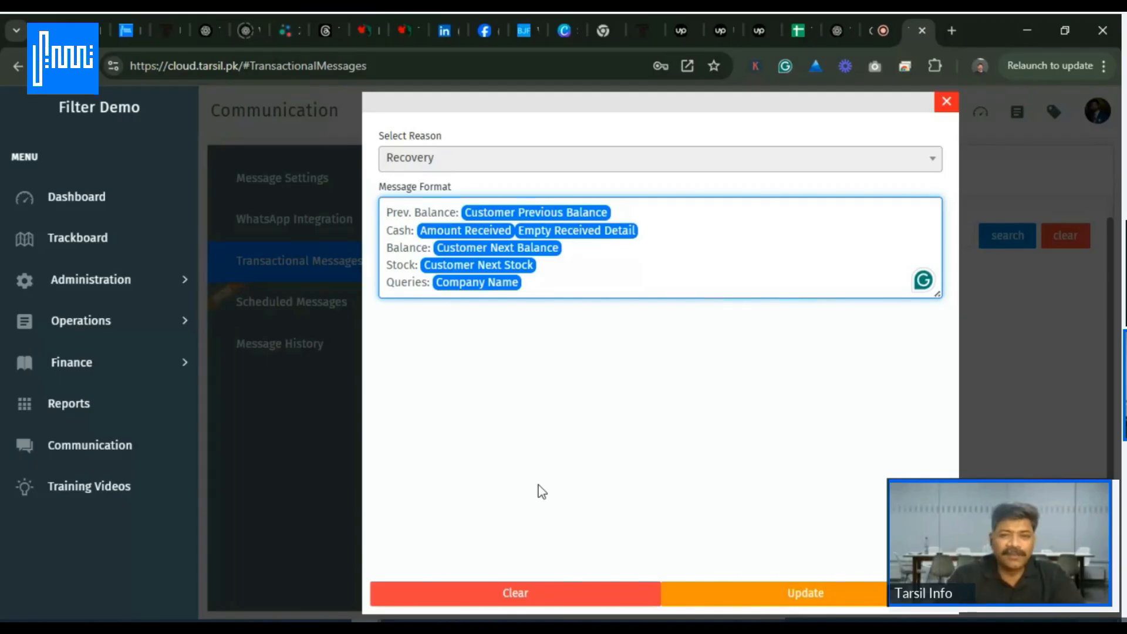
double_click(399, 231)
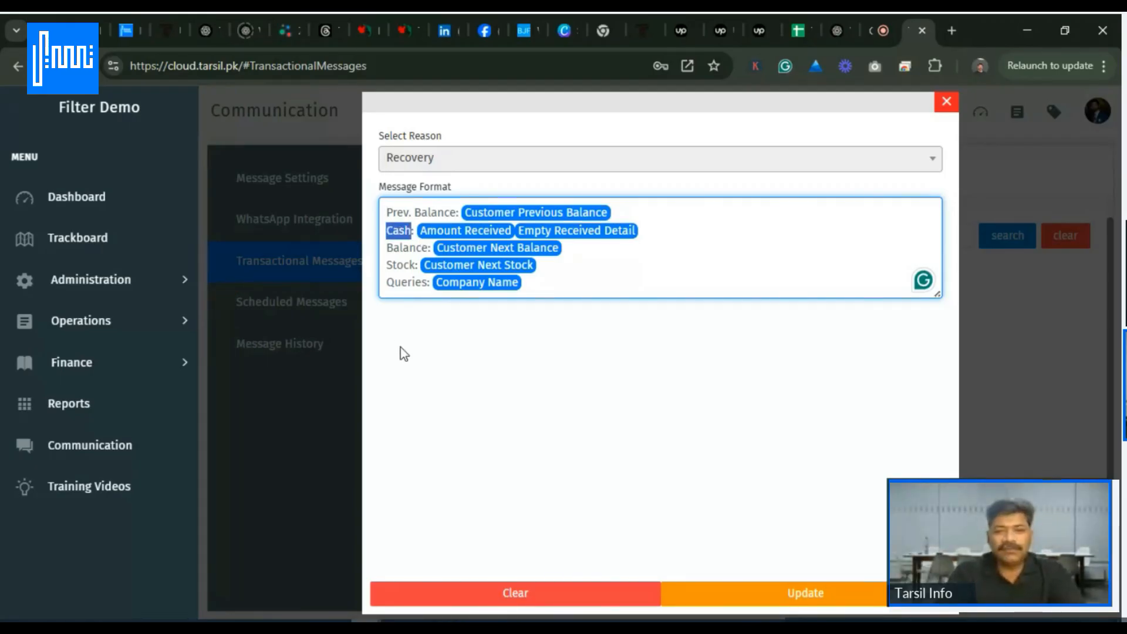
type("Received")
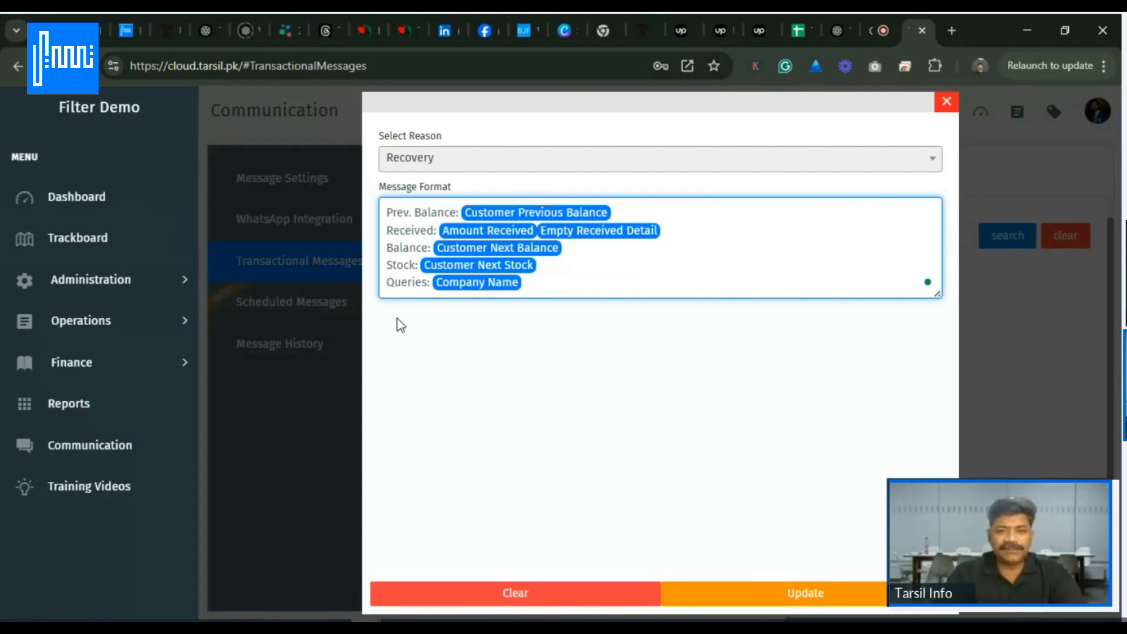
double_click(387, 212)
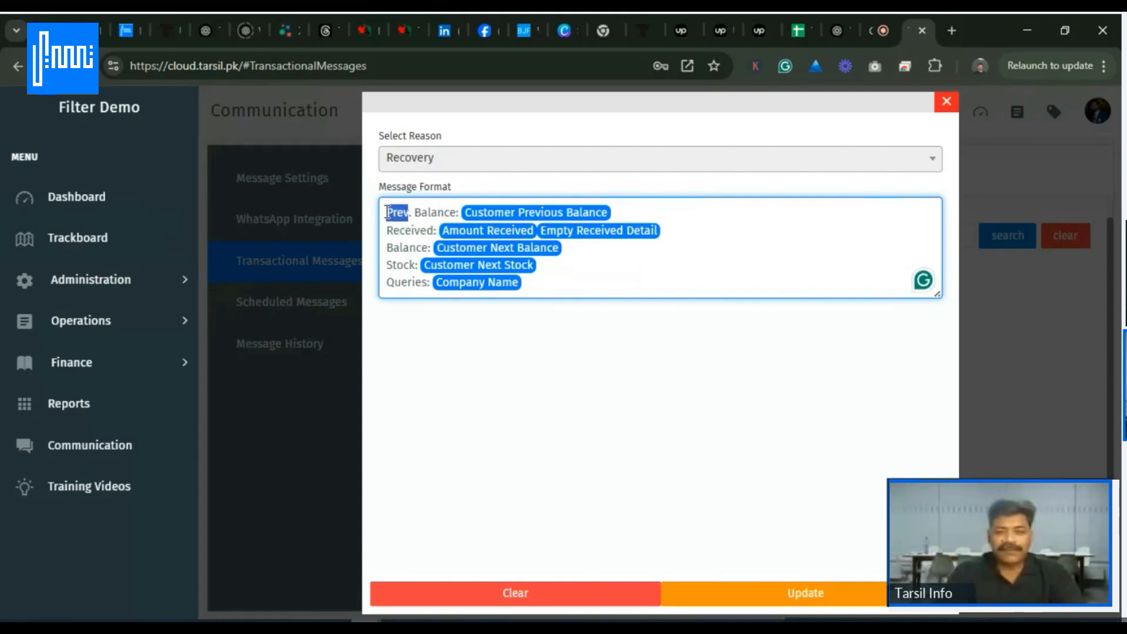
key("Delete")
key("Delete")
key("Delete")
key("Delete")
key("Delete")
key("Delete")
key("Delete")
key("Delete")
key("Delete")
key("Delete")
key("Delete")
key("Delete")
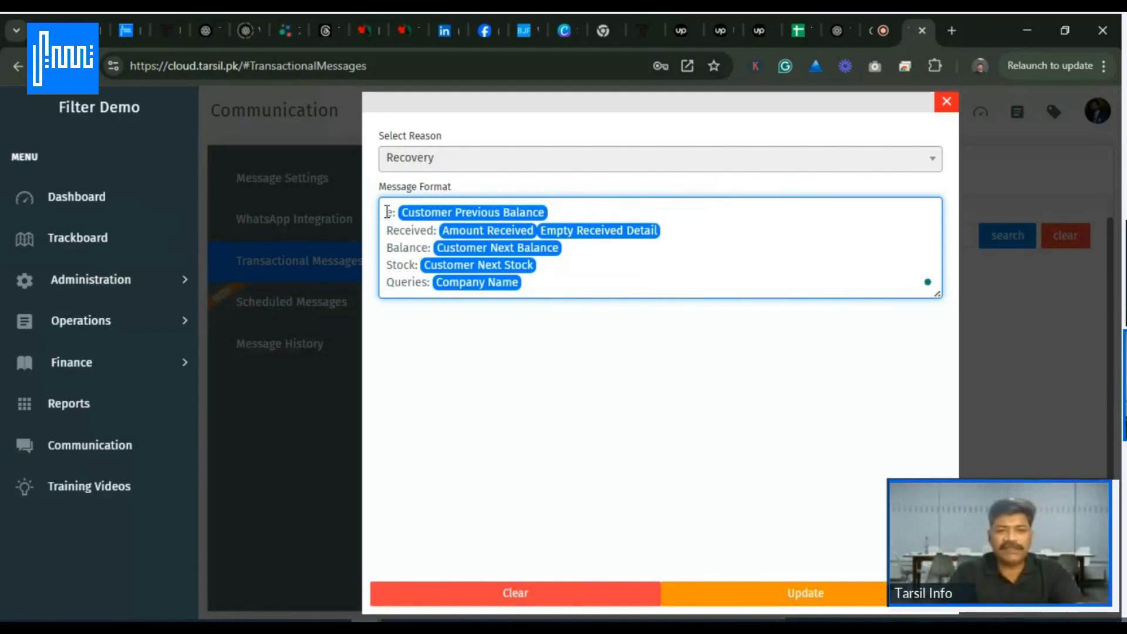
type("Arrears:")
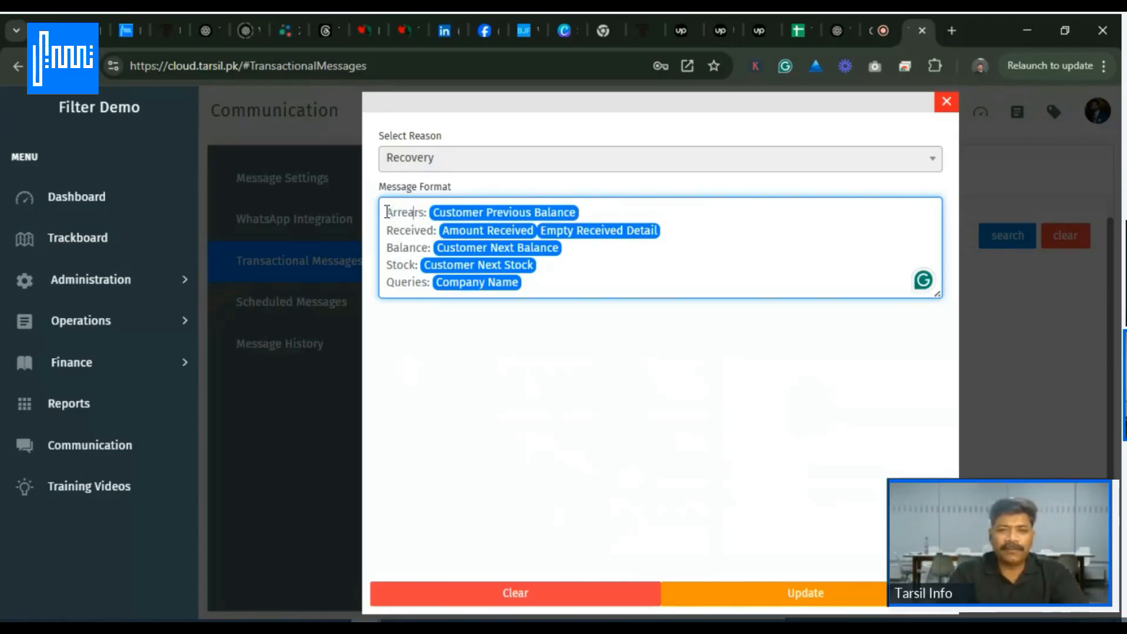
key("Left")
key("Left")
key("Left")
- Add a 'Dear' Customer Name greeting at the top followed by an '=' separator row
key("Return")
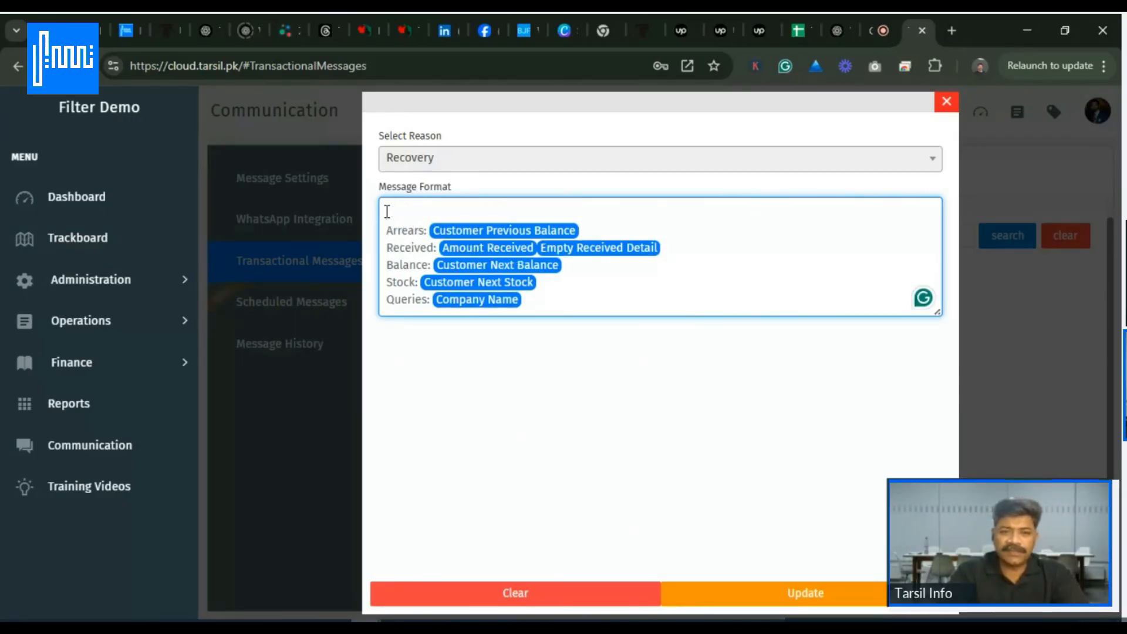
type("Dear ")
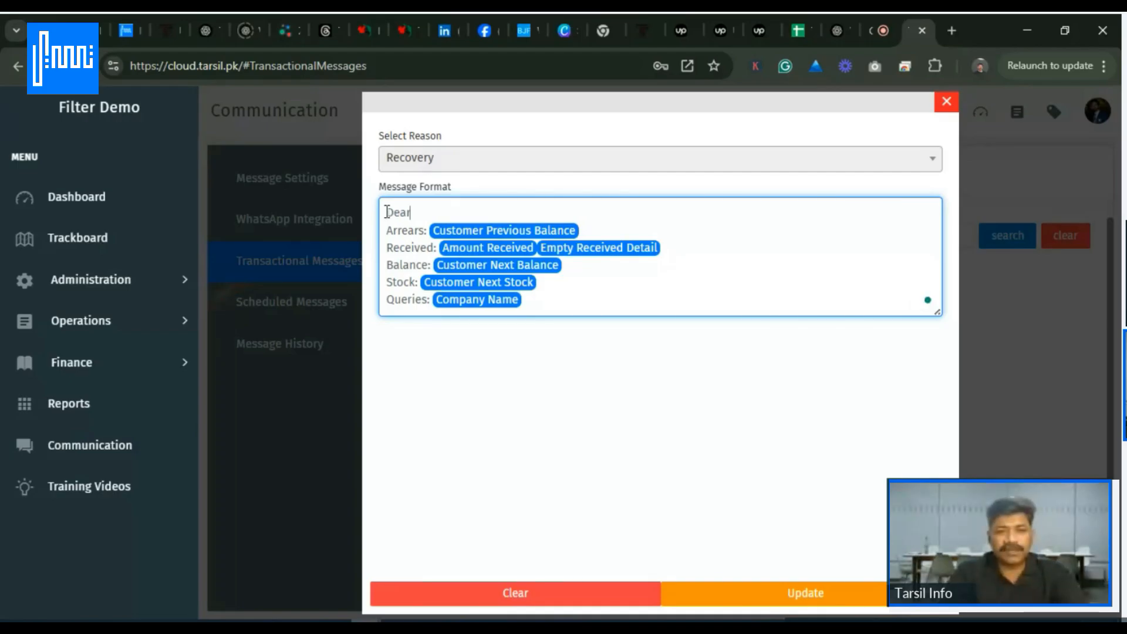
type("@")
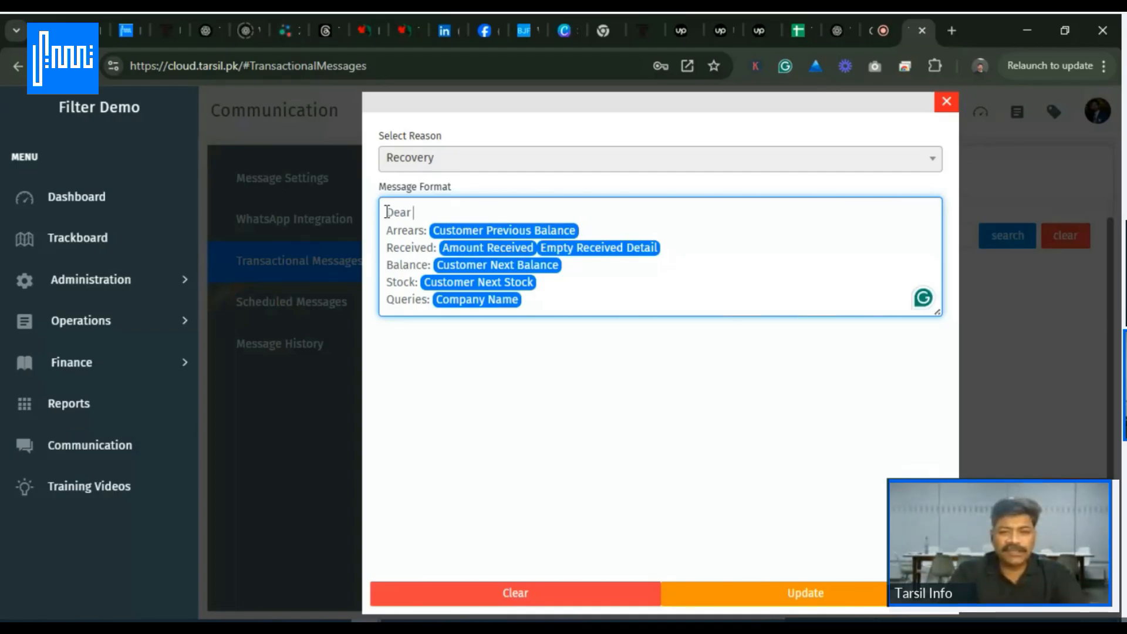
type("cust")
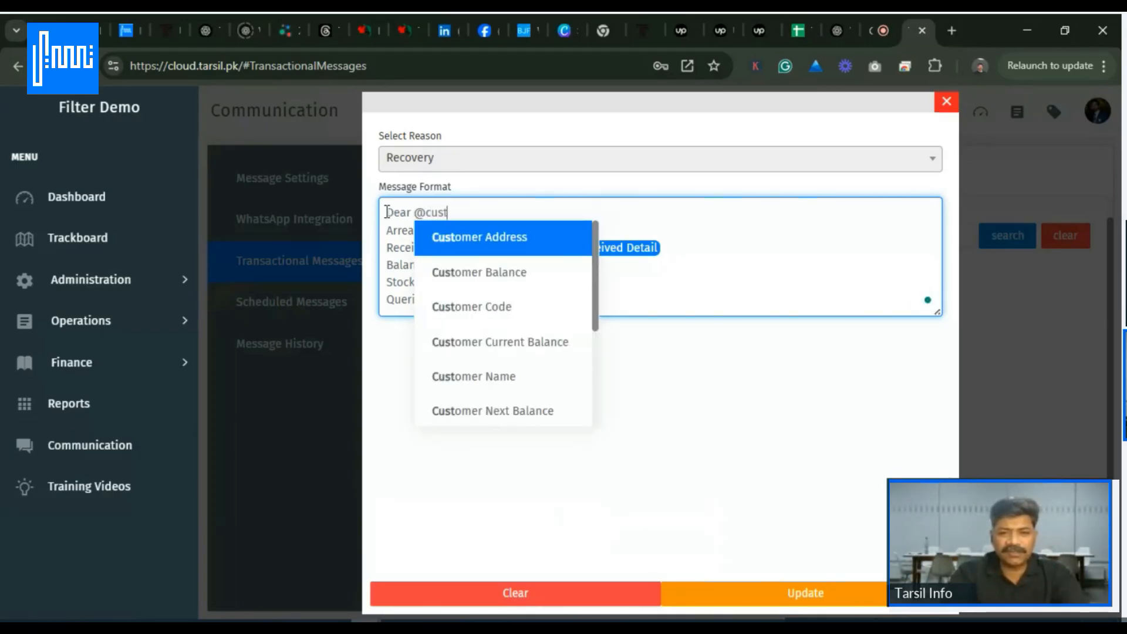
left_click(499, 383)
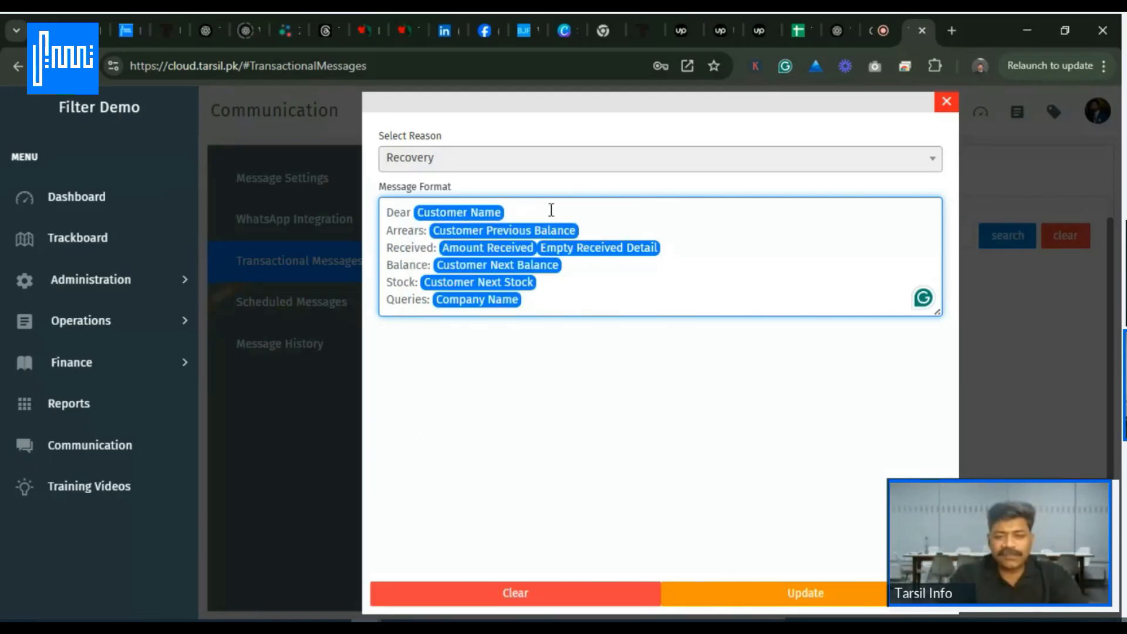
key("Return")
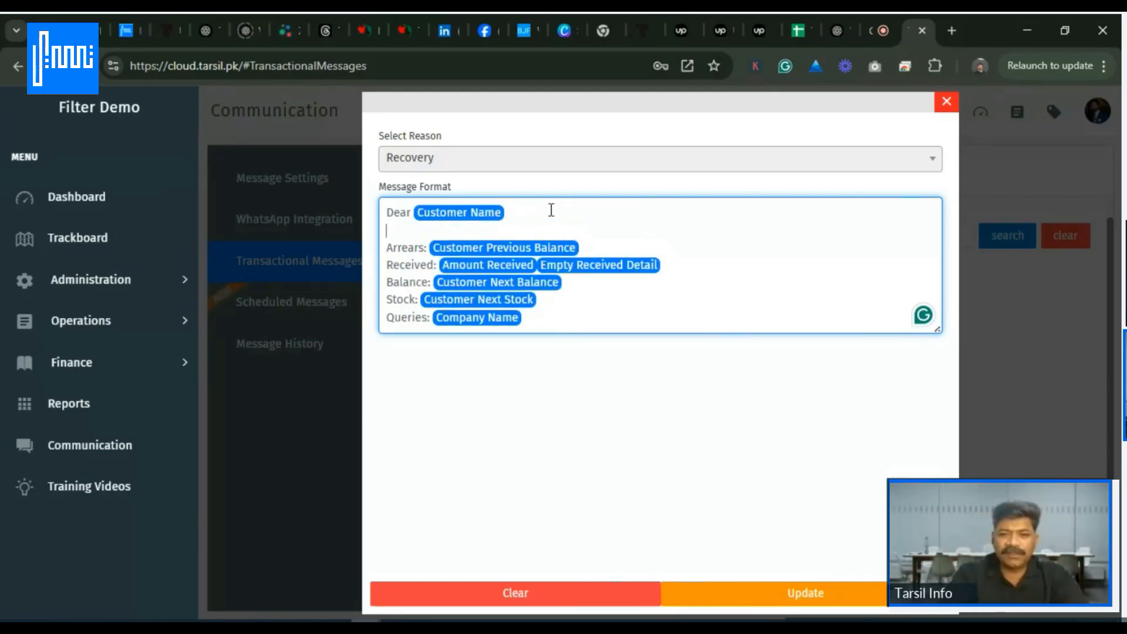
type("====================")
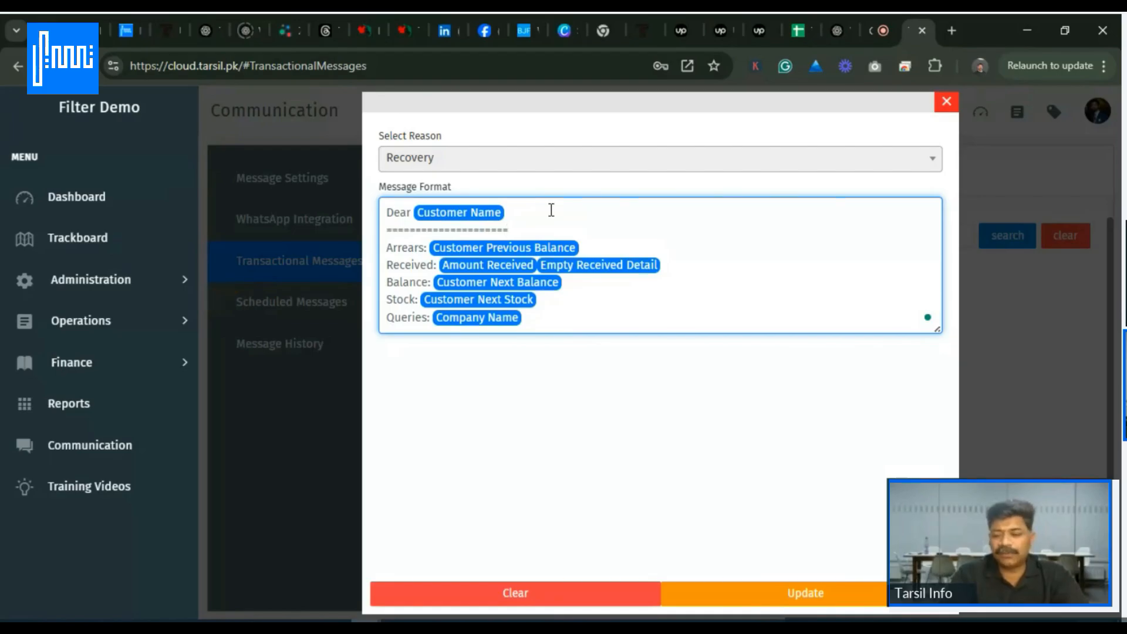
- Insert an '=' separator row above the Queries line
key("Down")
key("Down")
key("Down")
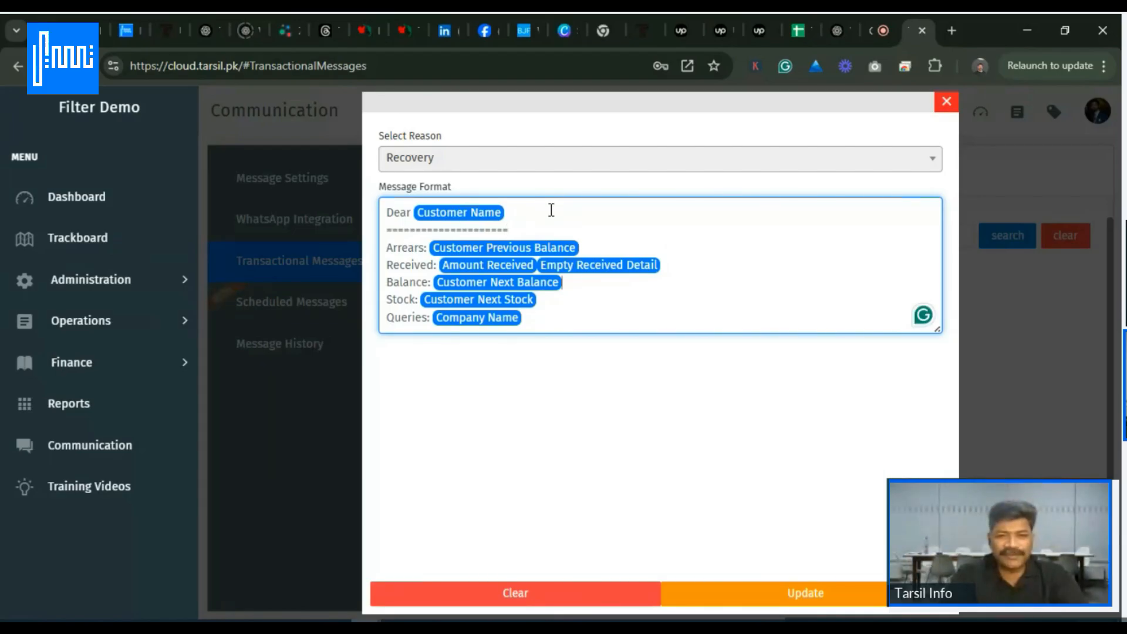
key("Down")
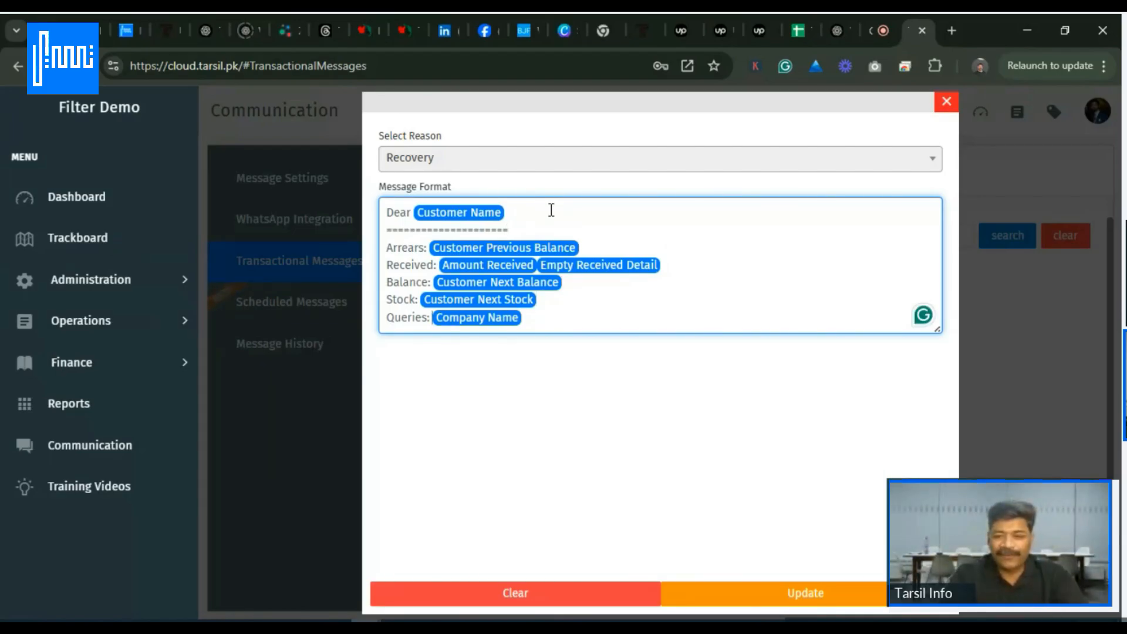
key("Left")
key("Left")
key("Left")
key("Left")
key("Left")
key("Left")
key("Left")
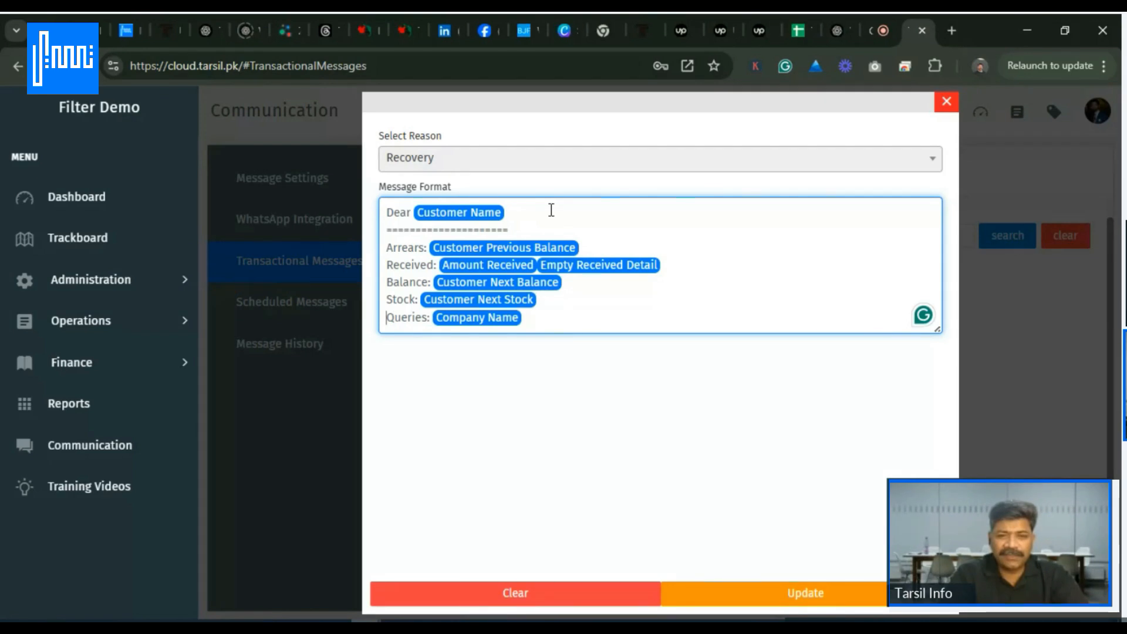
key("Return")
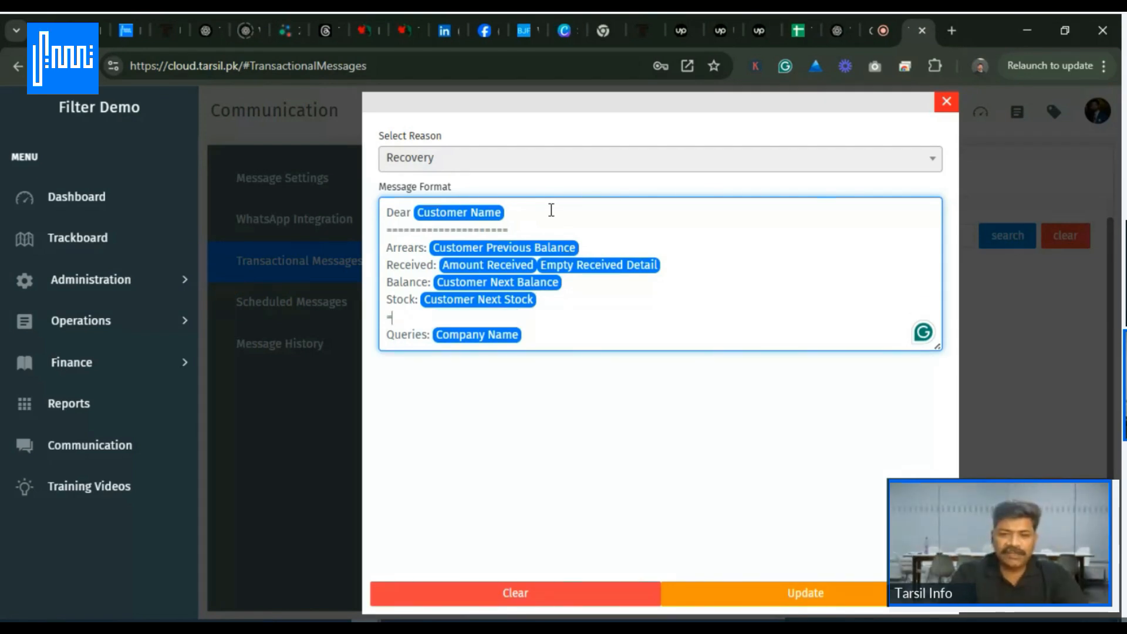
type("====================")
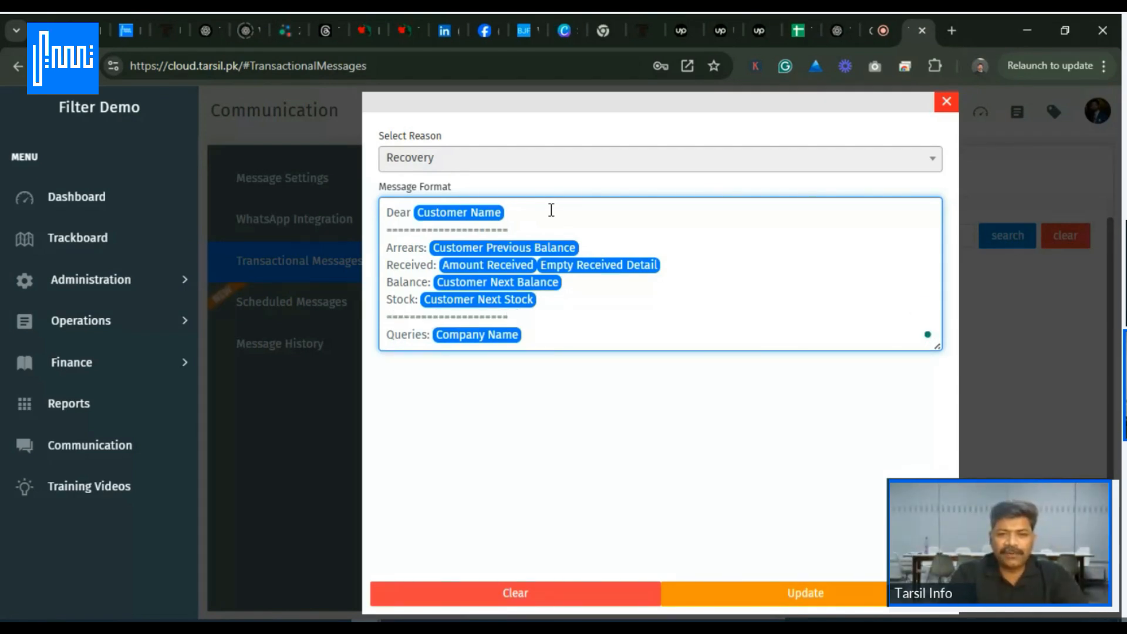
- Replace the Queries line with 'For queries, call at' and the Company Phone No placeholder
key("Delete")
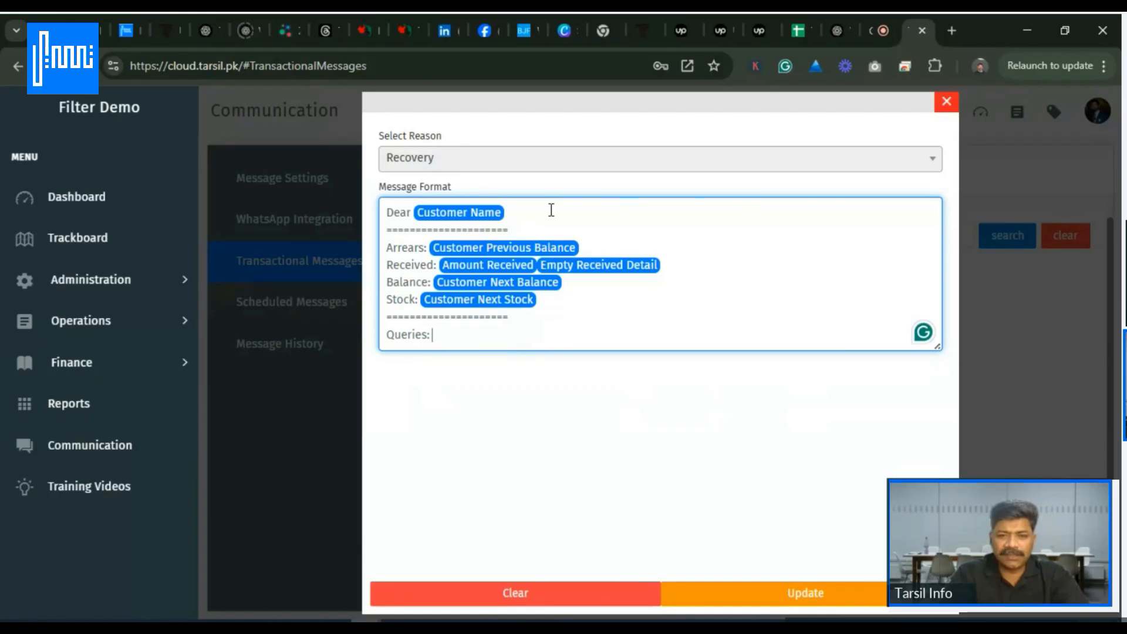
key("BackSpace")
key("BackSpace")
key("BackSpace")
key("BackSpace")
key("BackSpace")
key("BackSpace")
key("BackSpace")
key("BackSpace")
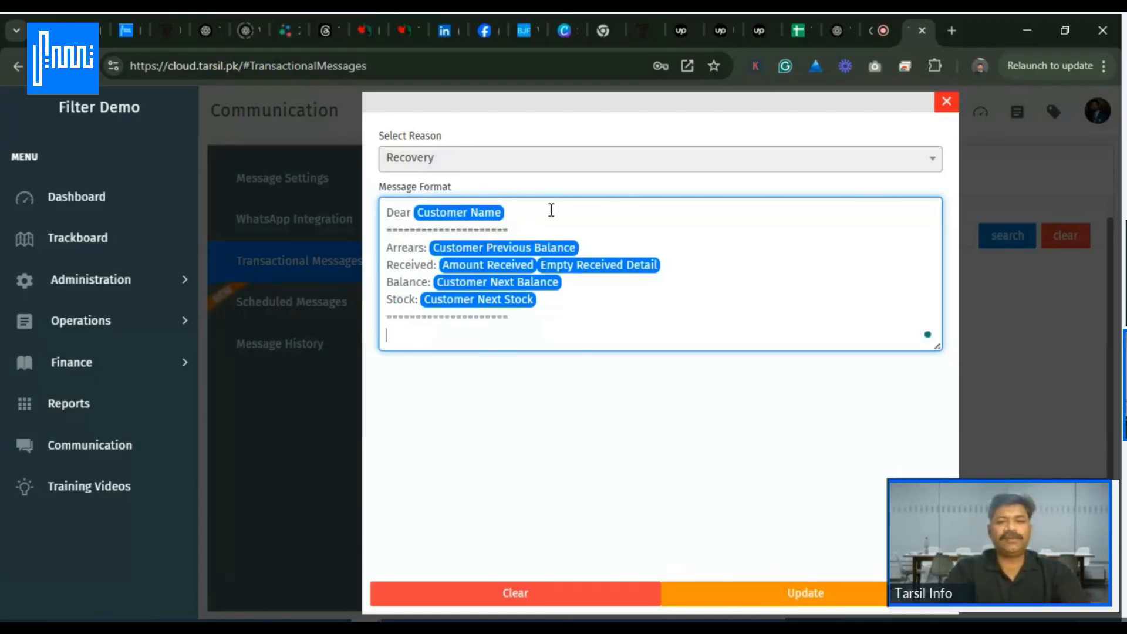
type("For queries")
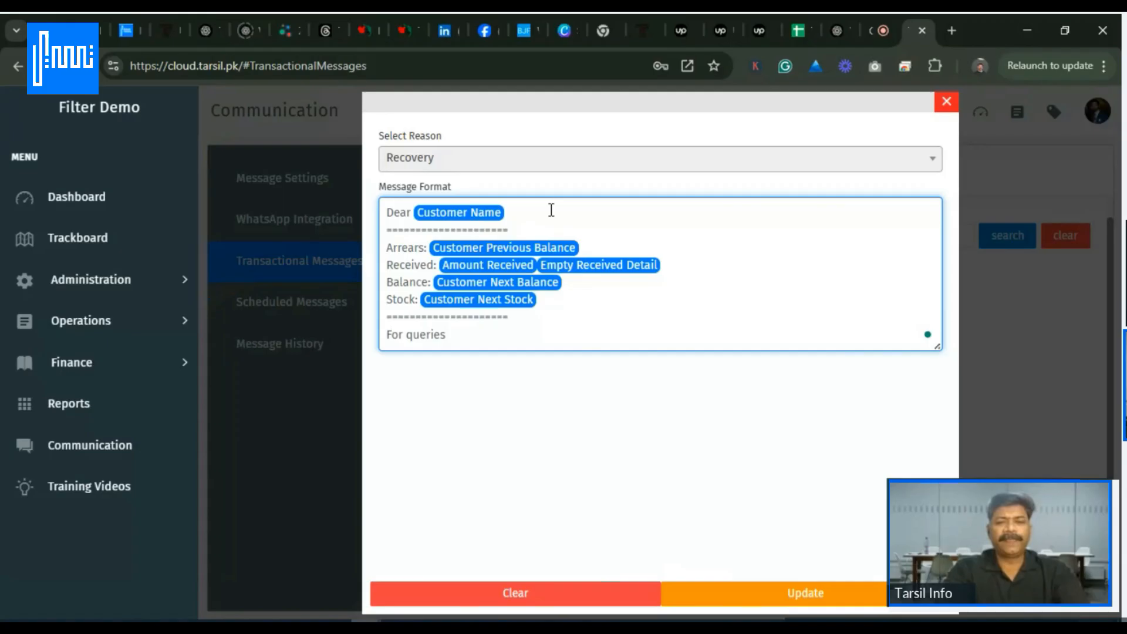
type(", call at ")
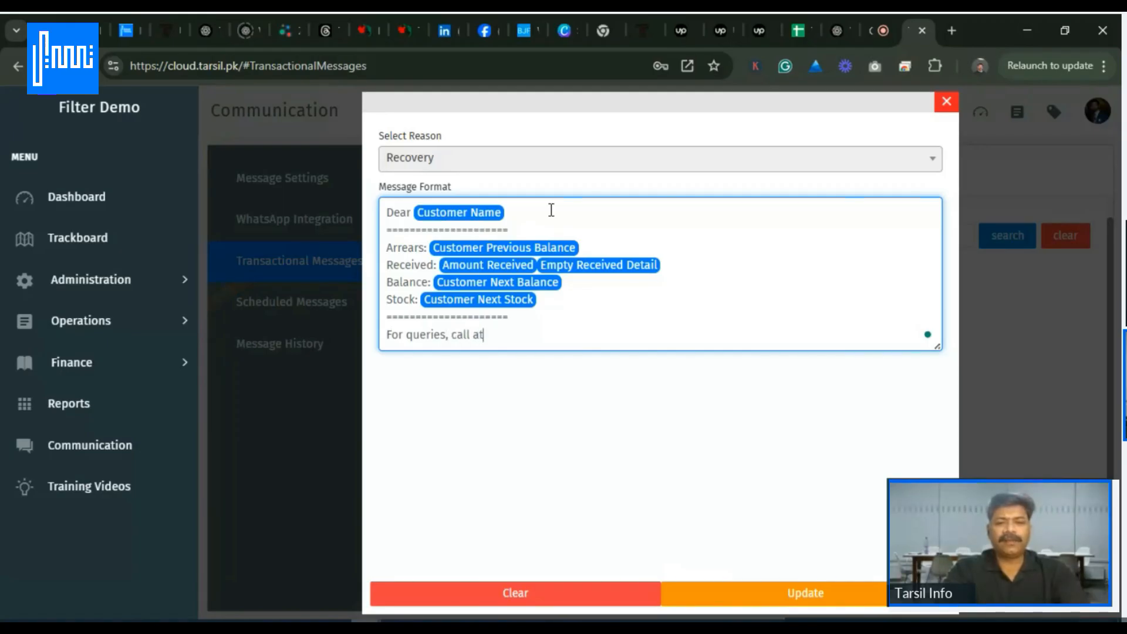
type("@")
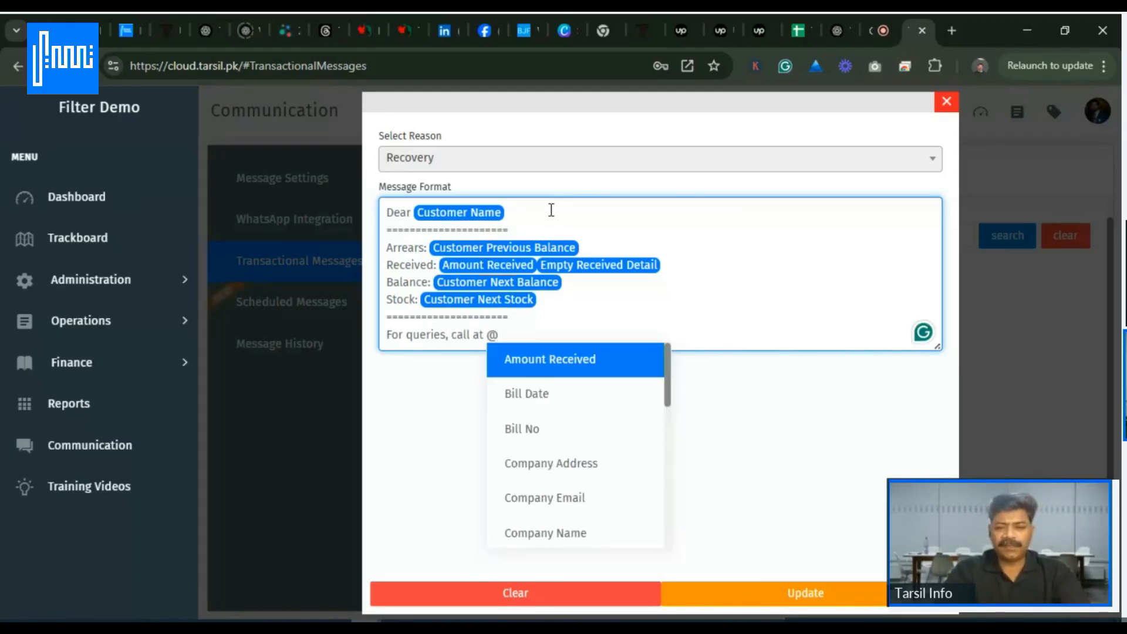
key("Down")
key("Down")
key("Down")
key("Down")
key("Down")
key("Down")
key("Down")
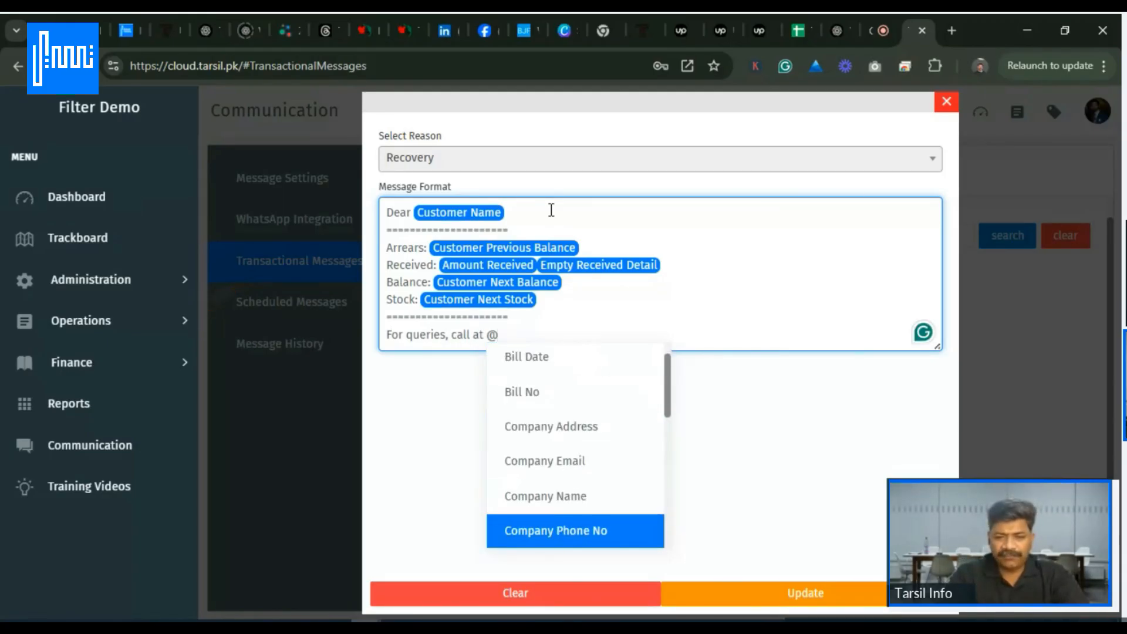
key("Up")
key("Return")
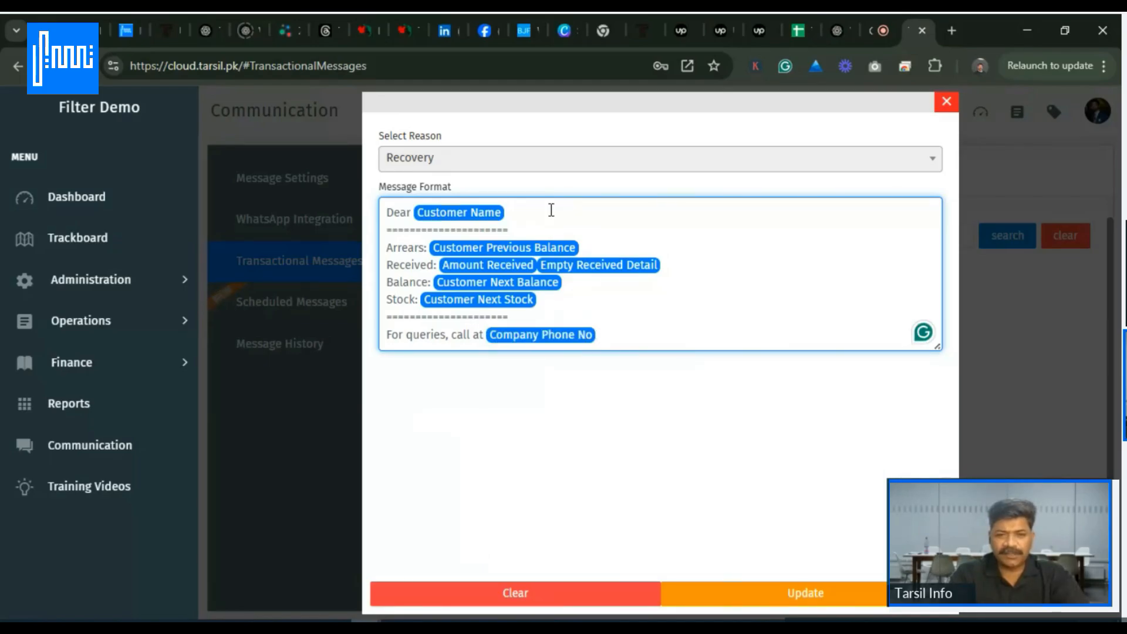
- Add 'or contact us at' Company Address and 'and email us at' Company Email placeholders
key("Return")
type("or")
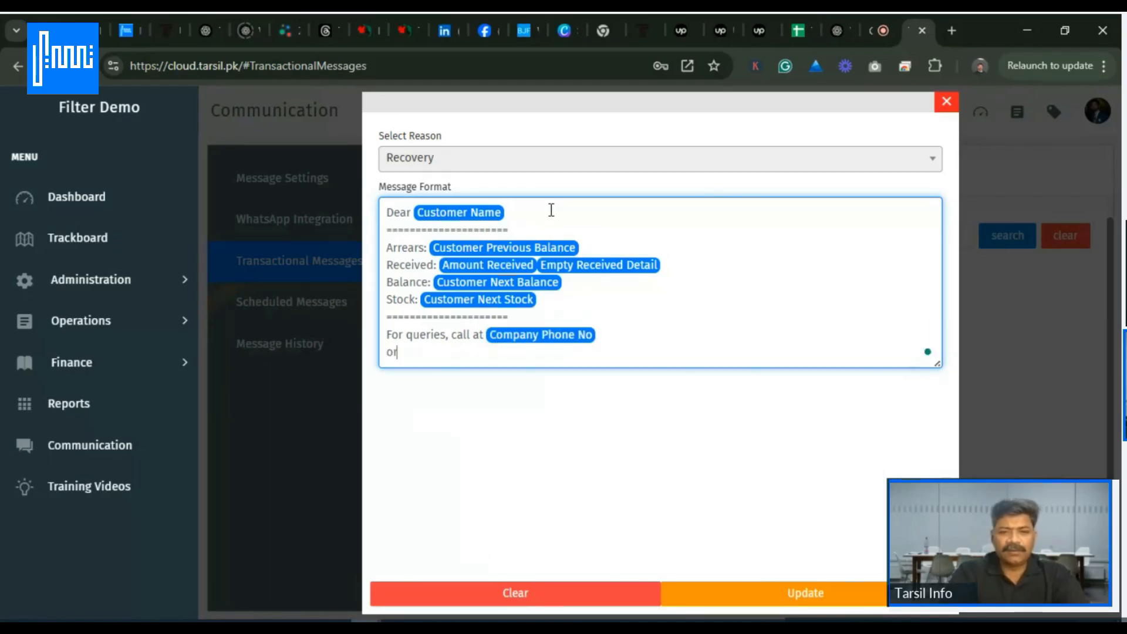
type(" contact us at")
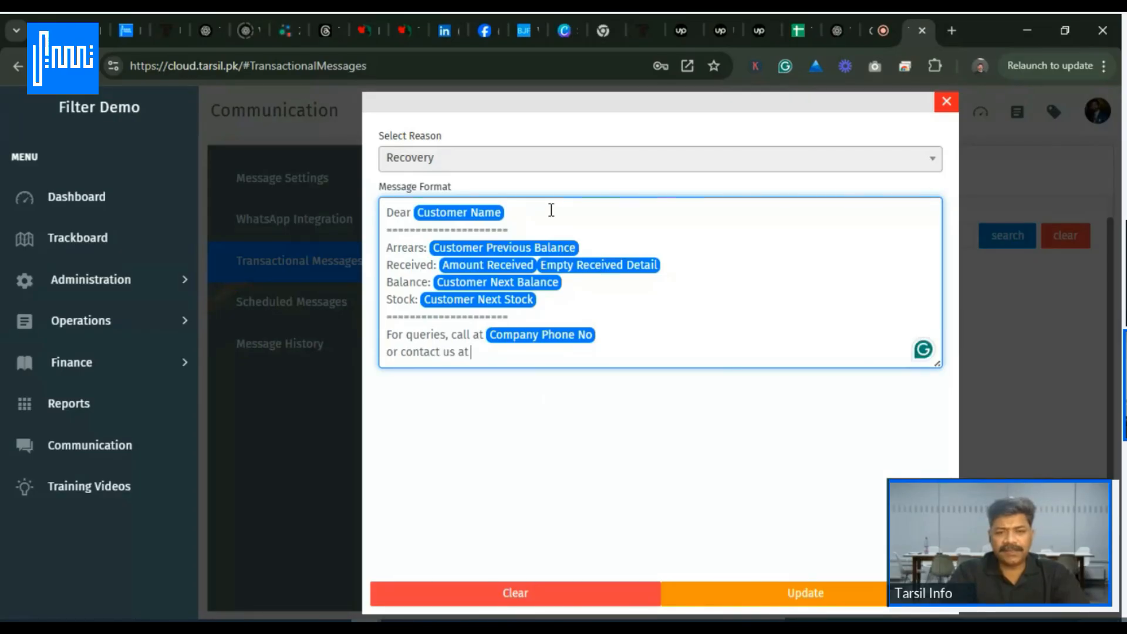
type(" @")
key("Down")
key("Down")
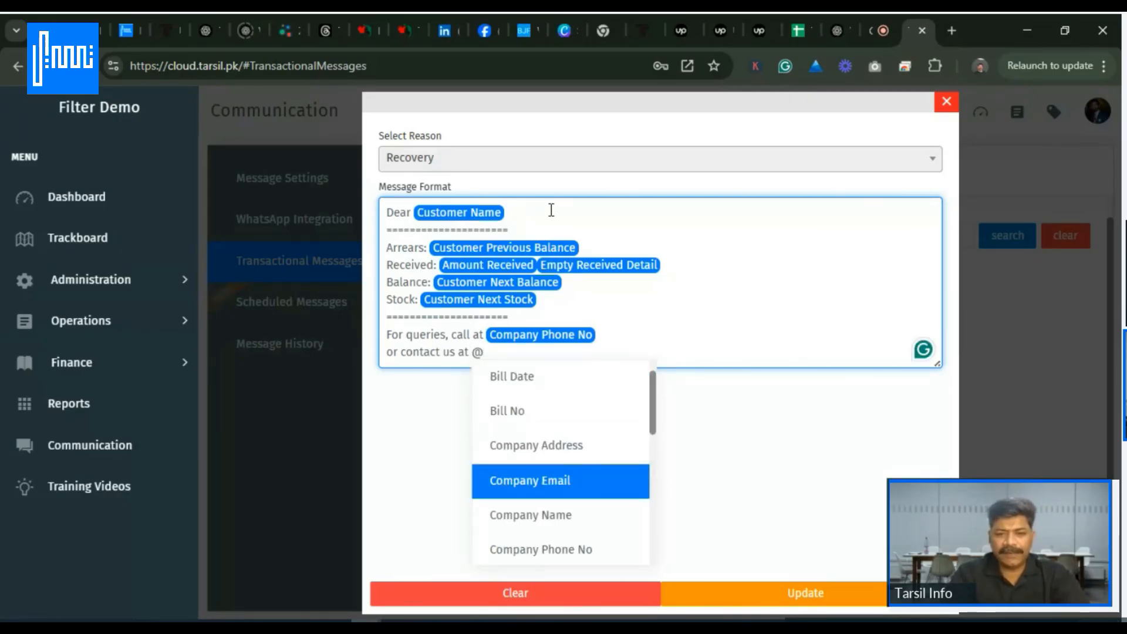
key("Up")
key("Return")
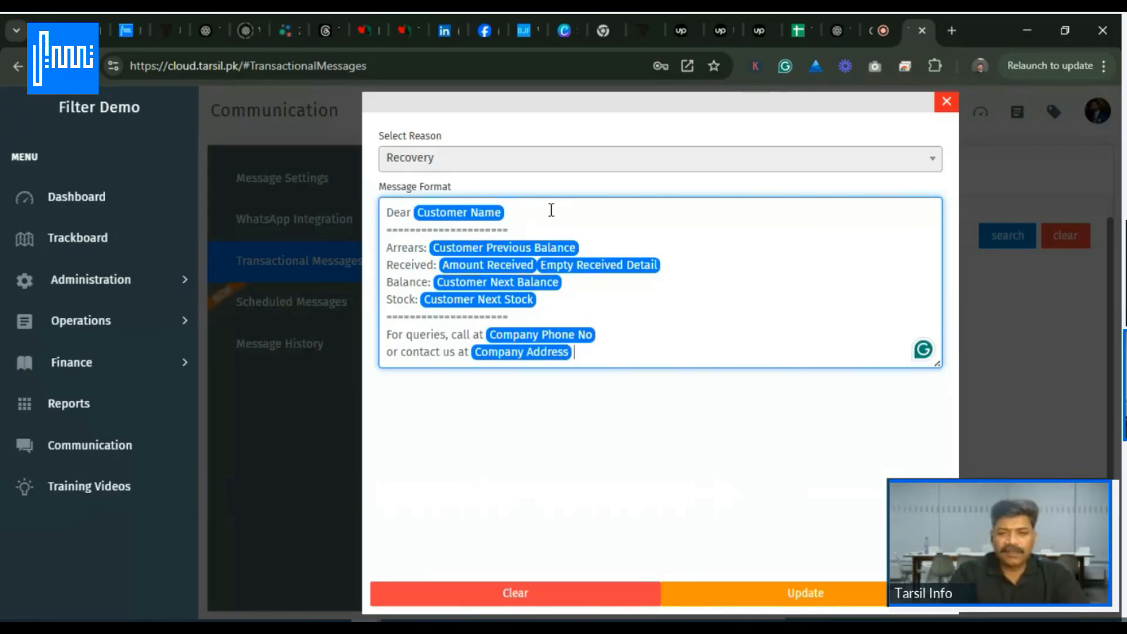
type("and email u")
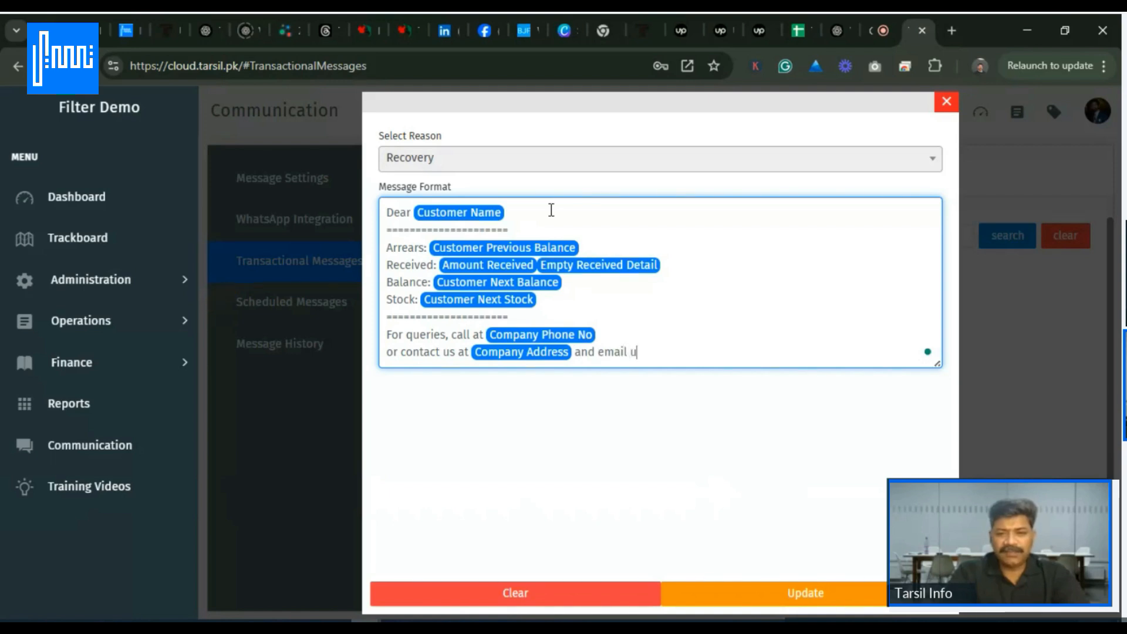
type("s at @")
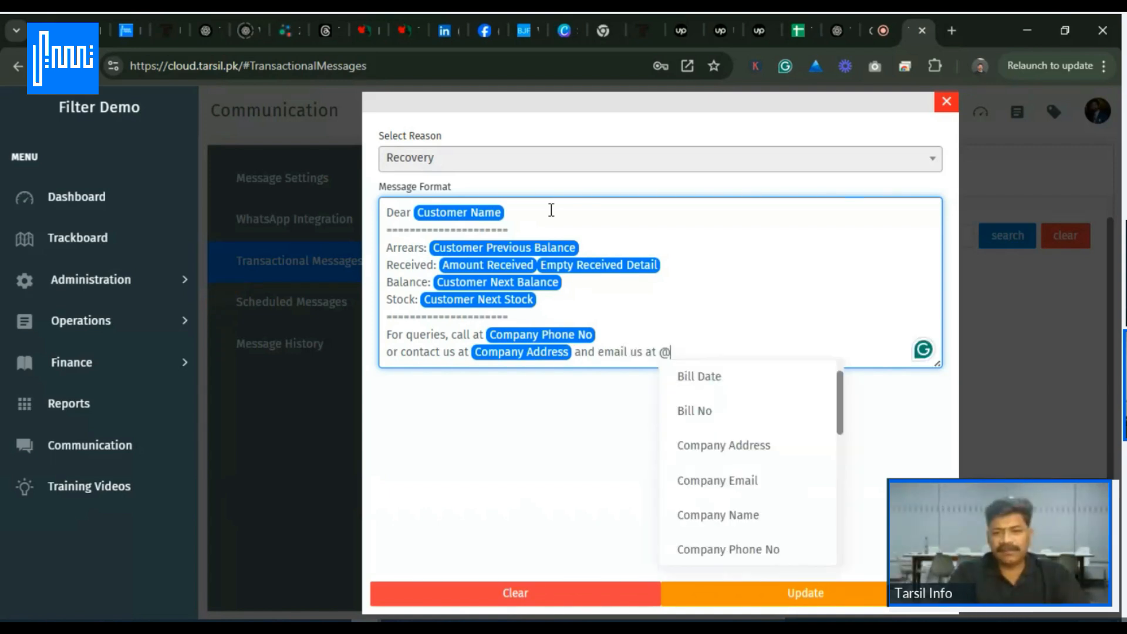
key("Down")
key("Down")
key("Down")
key("Down")
key("Return")
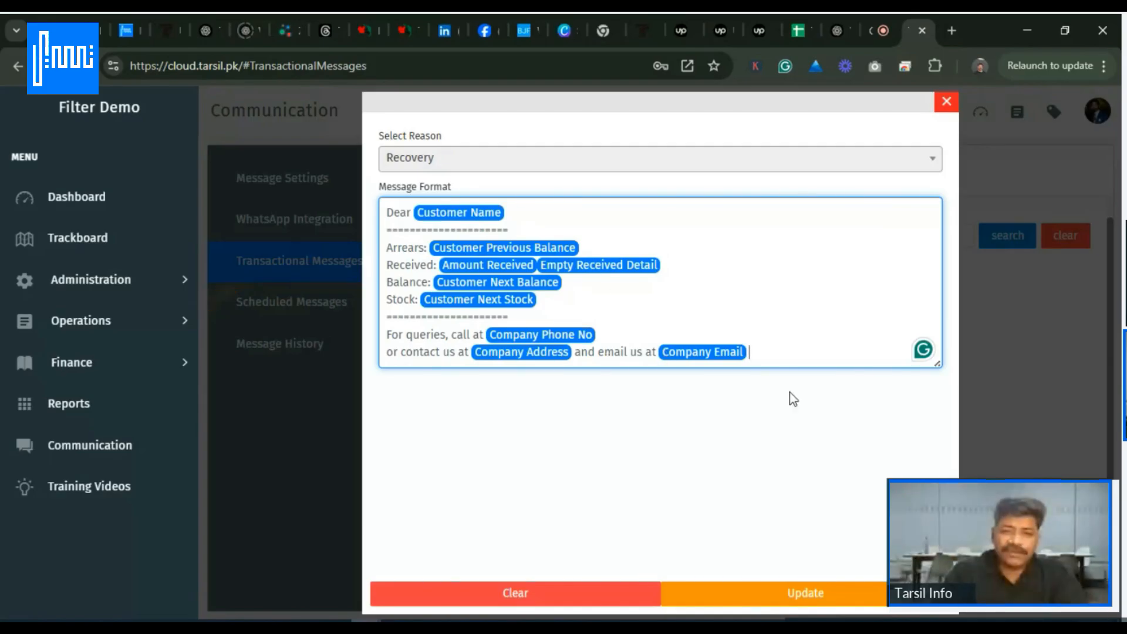
- Save the revised Recovery format and confirm the update warning
left_click(800, 605)
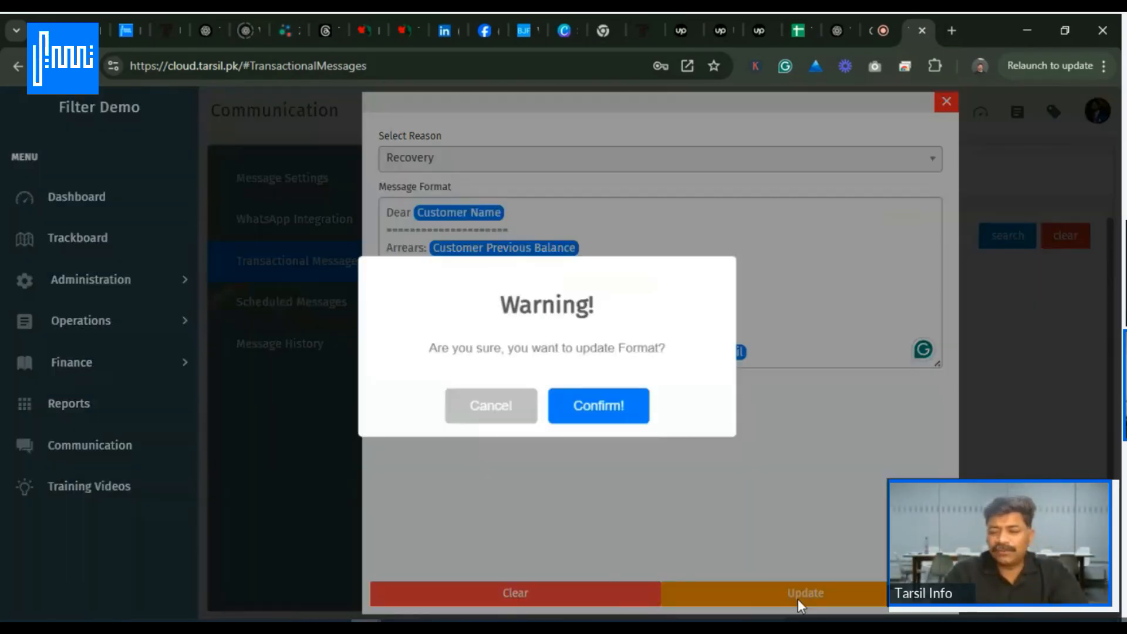
left_click(601, 407)
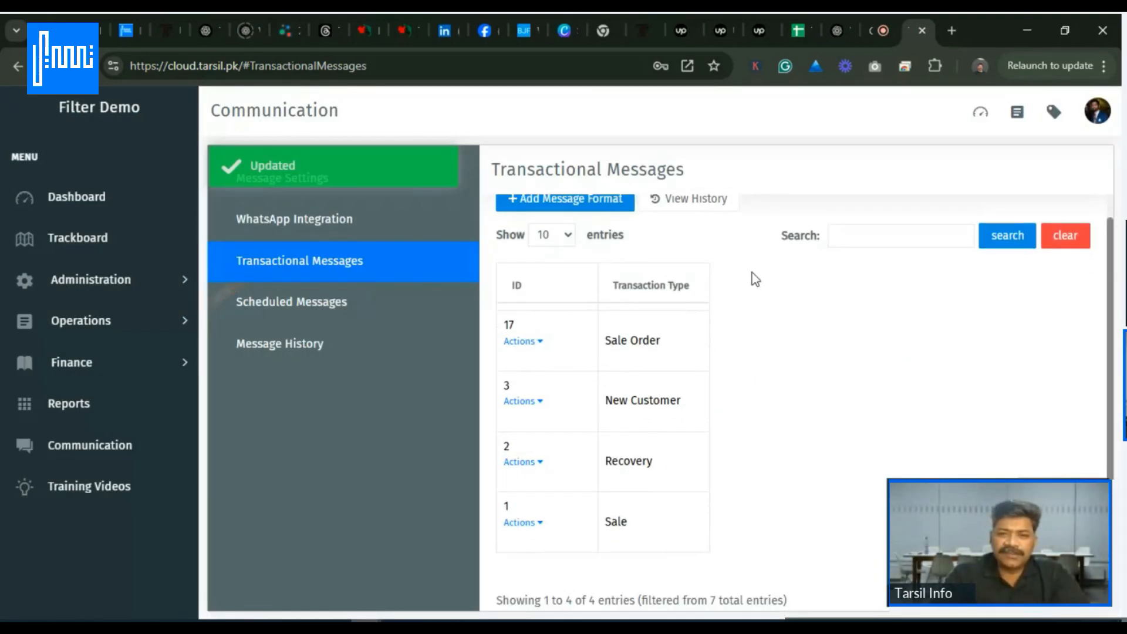
scroll(627, 358, "up", 1)
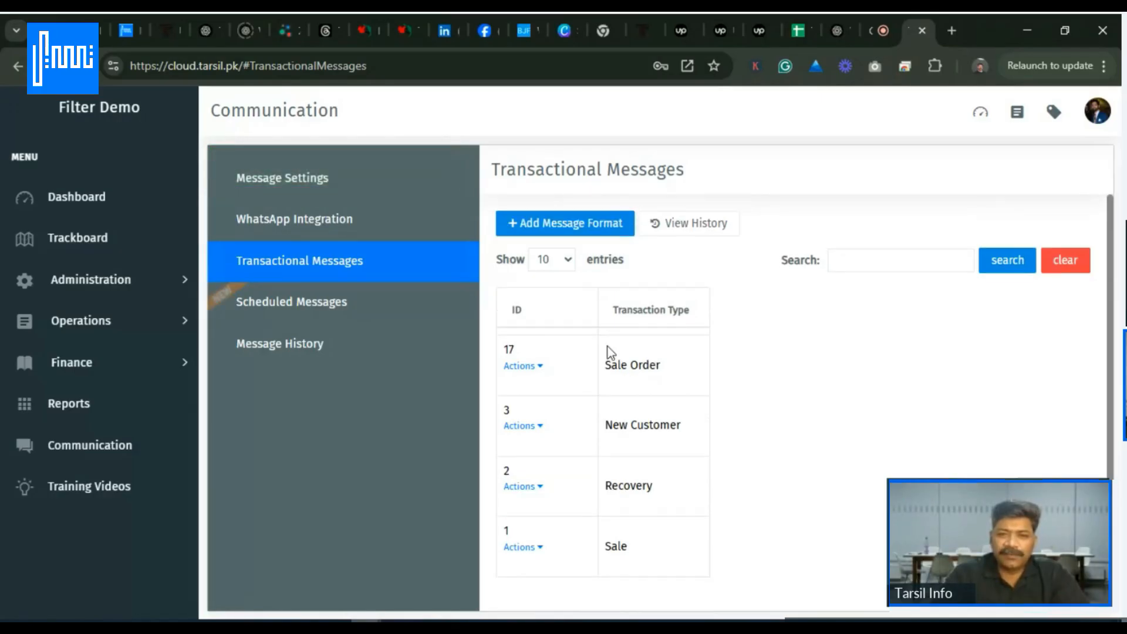
- Add a new message format with the reason Visit - No Response
left_click(578, 233)
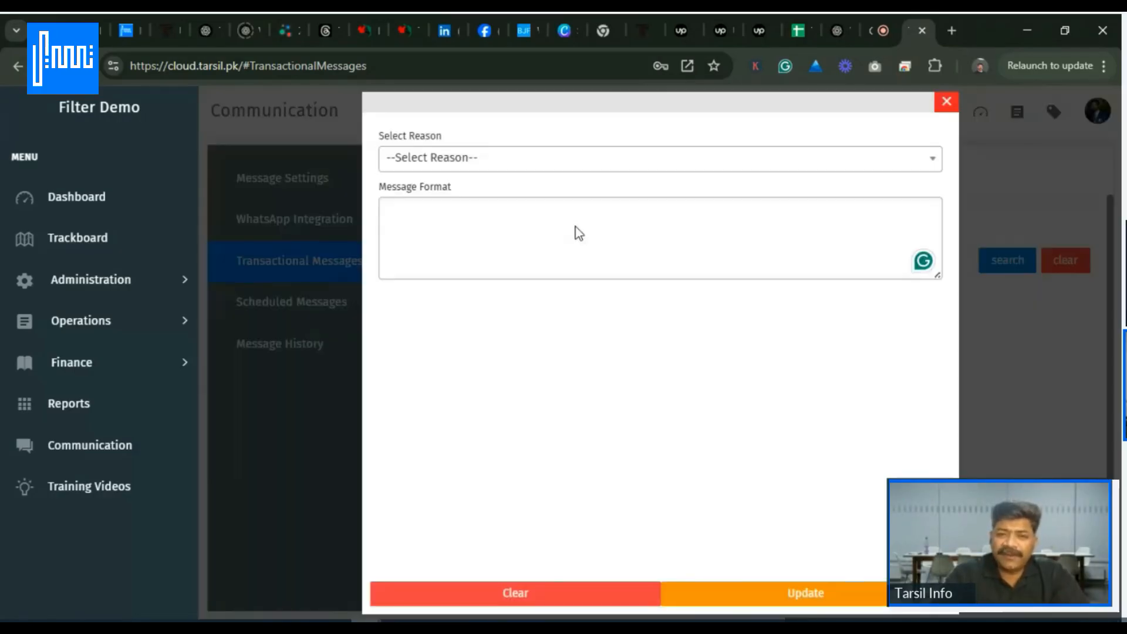
left_click(512, 171)
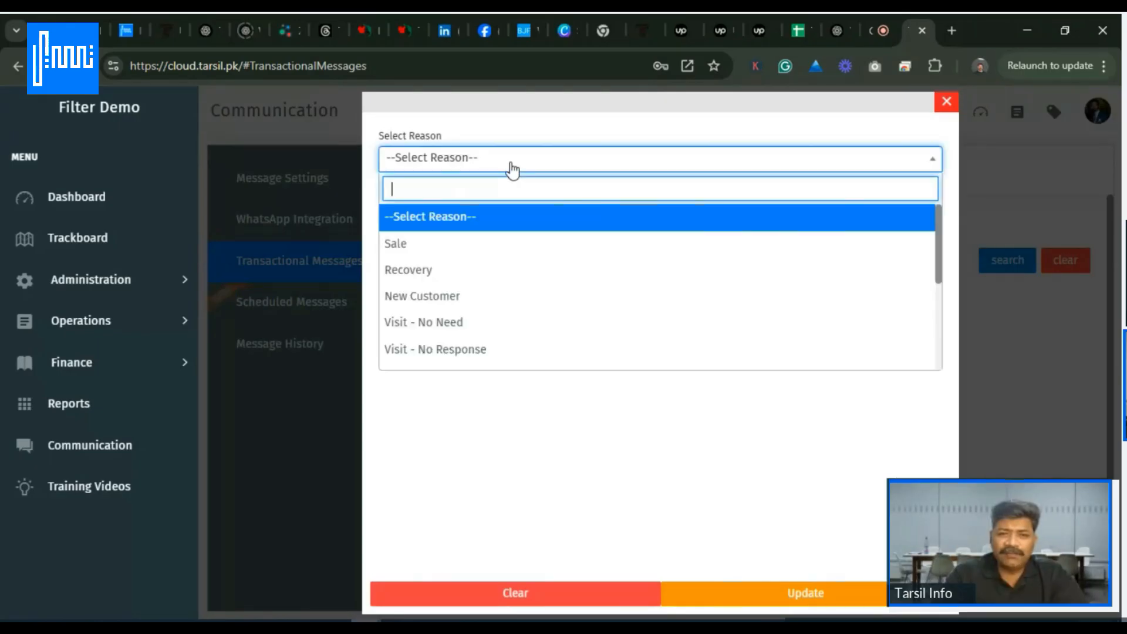
left_click(503, 351)
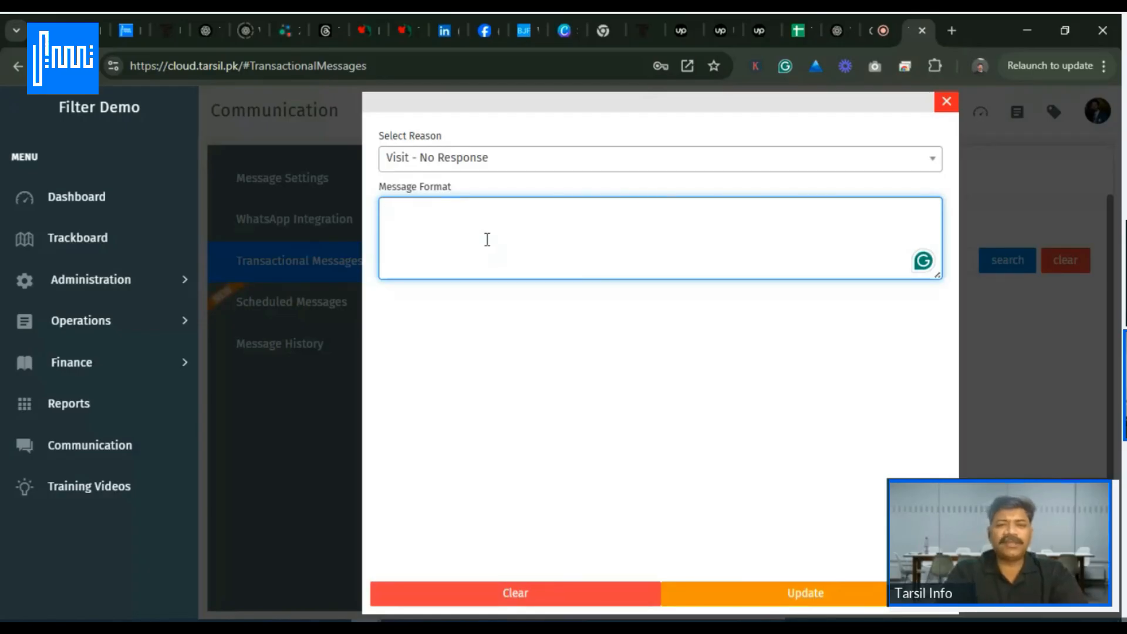
- Begin the message with 'Dear' plus the Customer Name placeholder and a comma
type("Dear @")
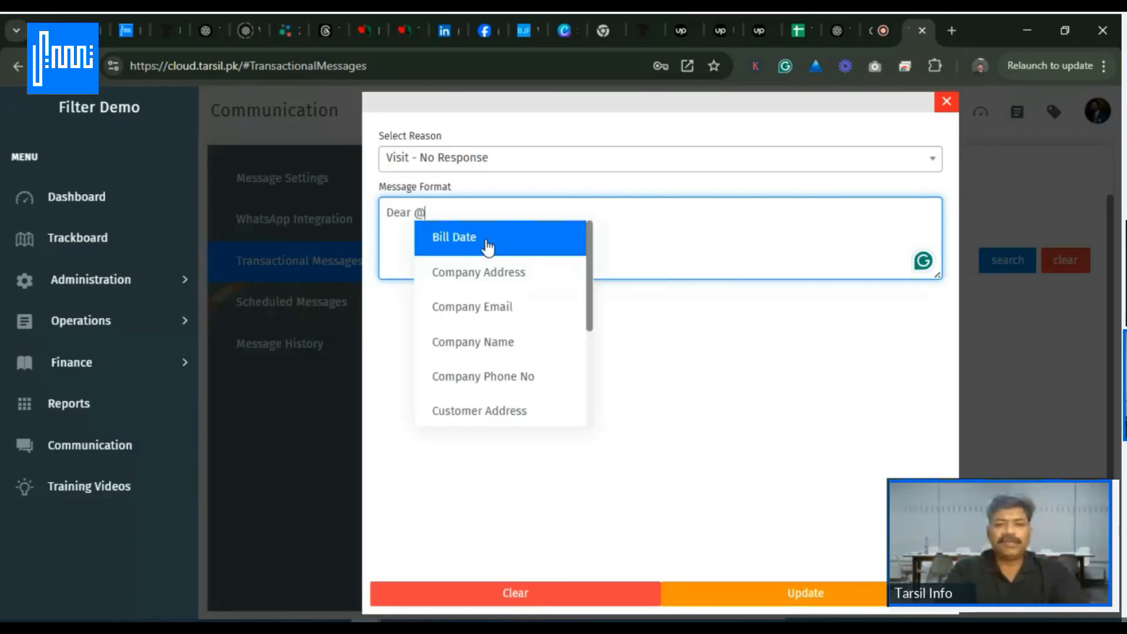
type("custome")
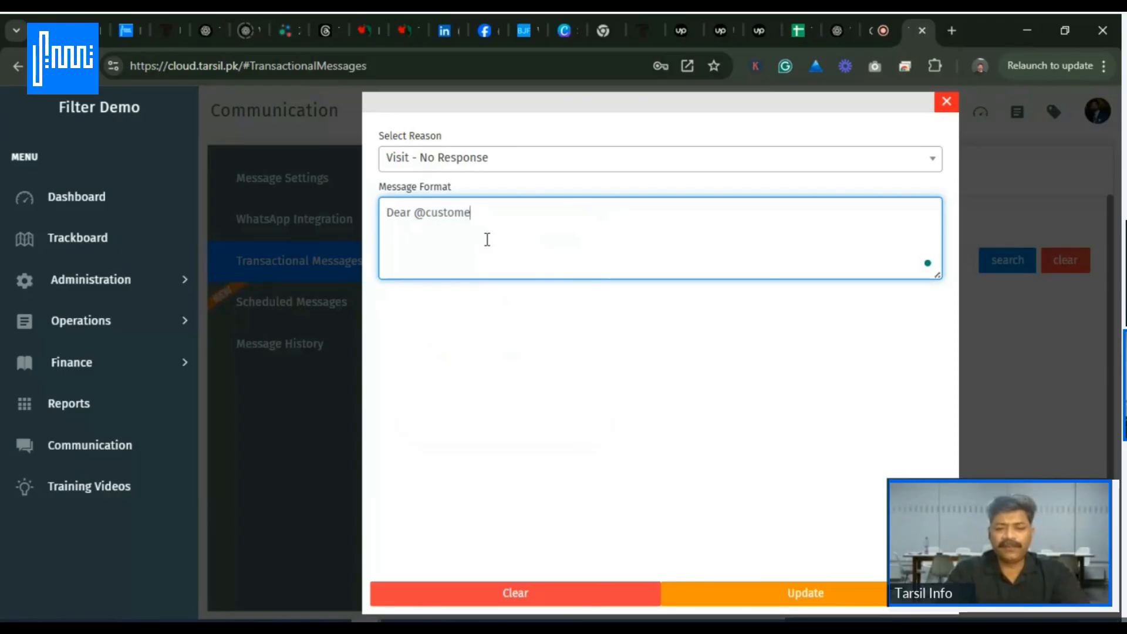
type("r nr")
key("Down")
key("Down")
key("Down")
key("Down")
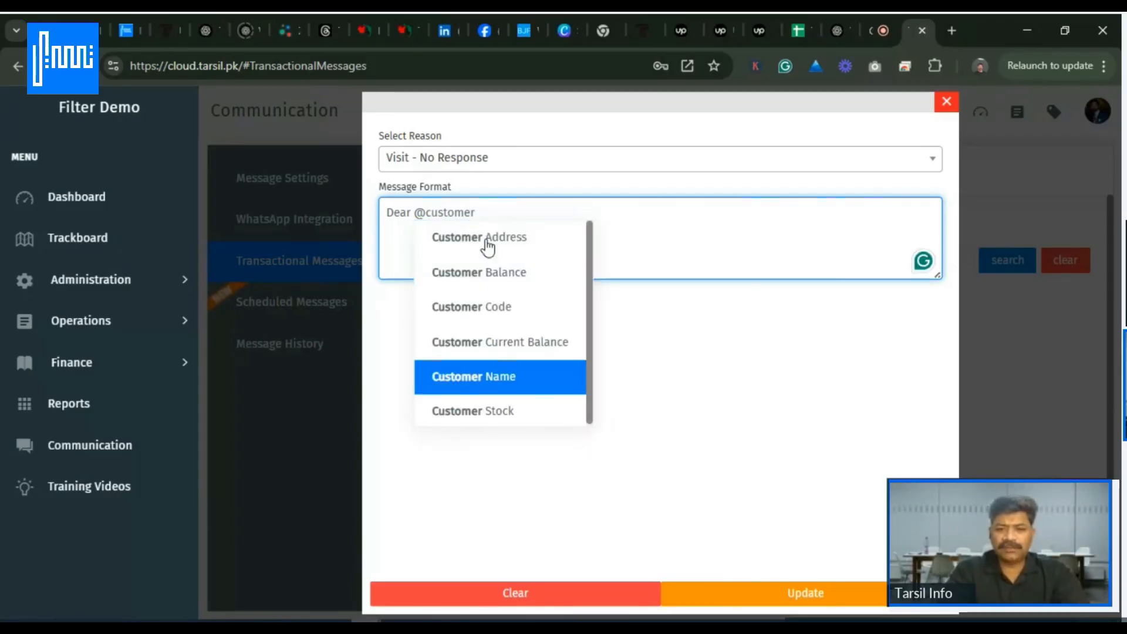
key("Return")
type(",")
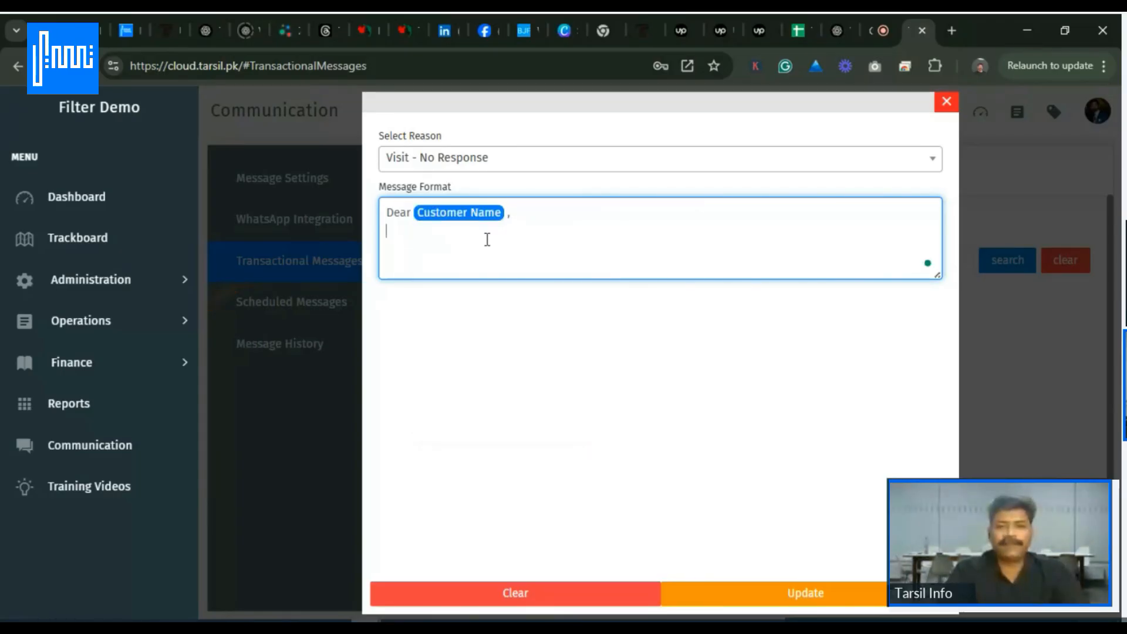
key("Return")
type("O")
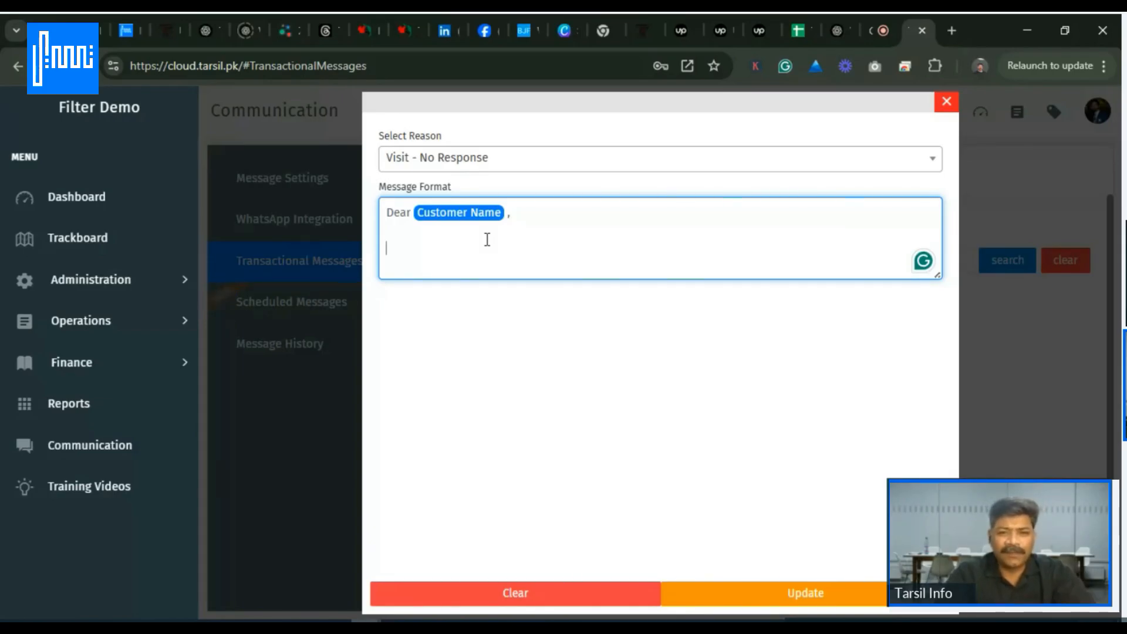
- Write 'Our team visited, but you weren't available. Hope to see you next time.' and 'Regards,'
type("Our team")
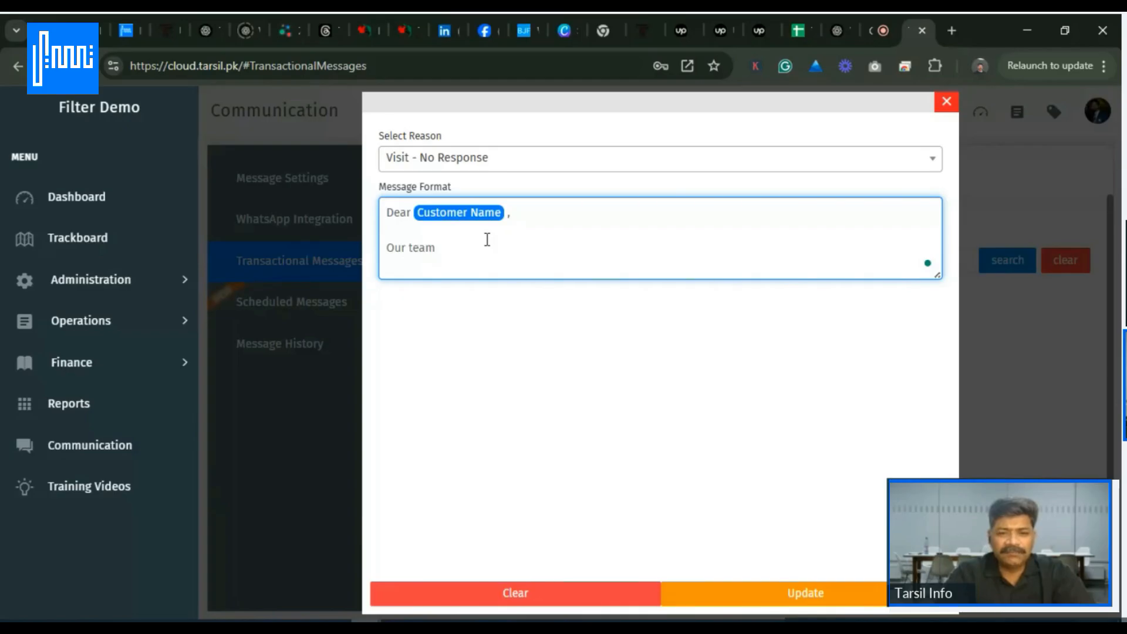
type(" visited,")
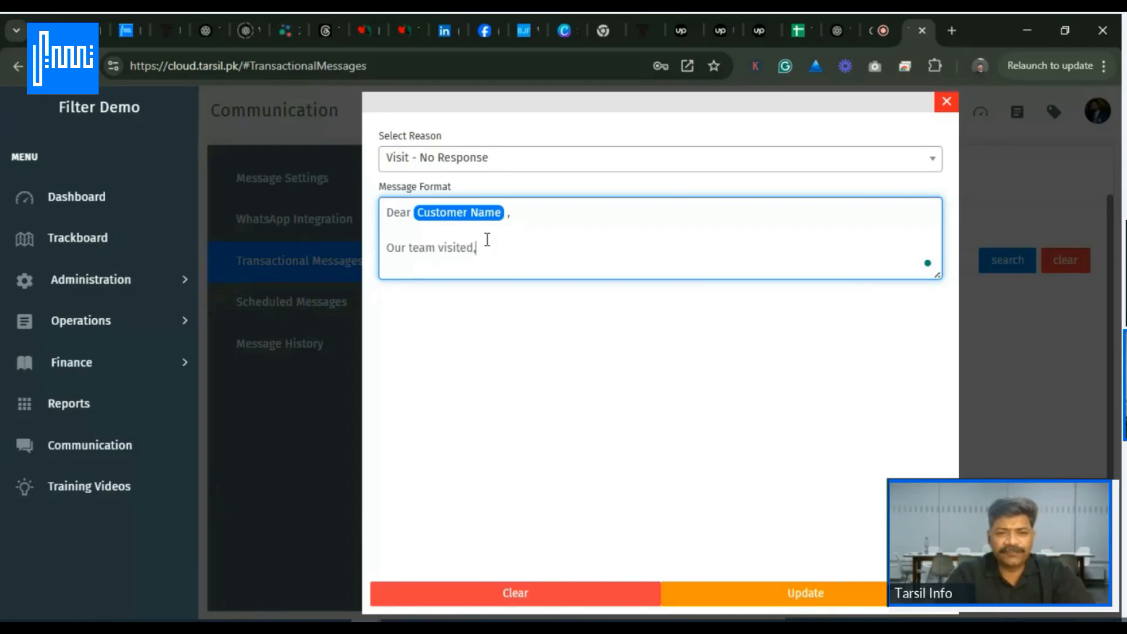
type(" but you weren't availab")
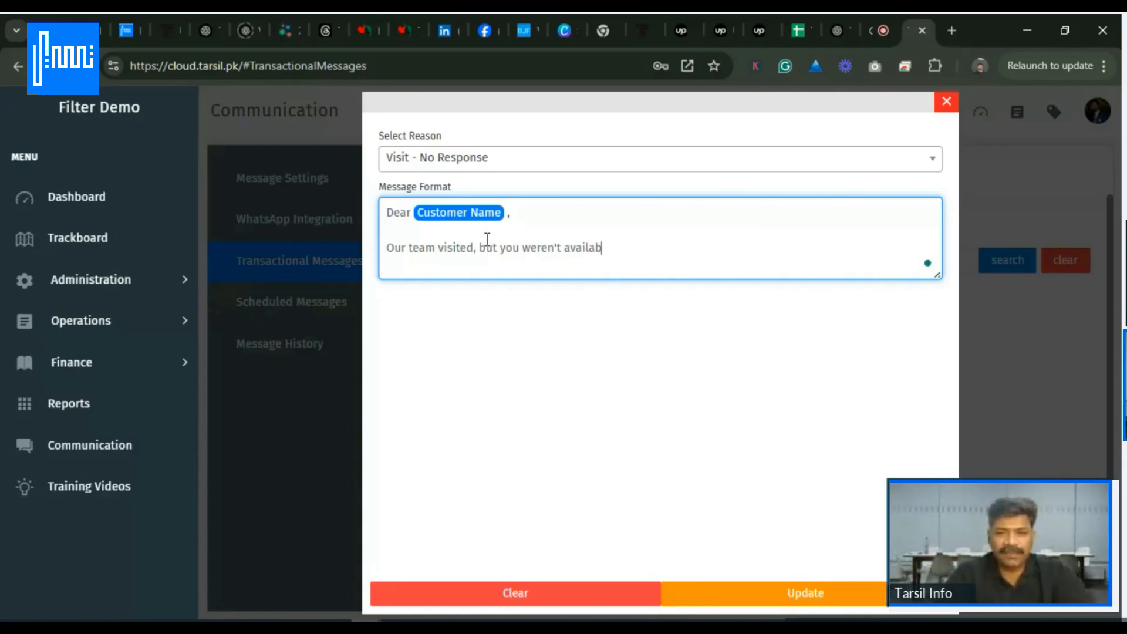
type("le.")
key("Return")
key("Return")
type("H")
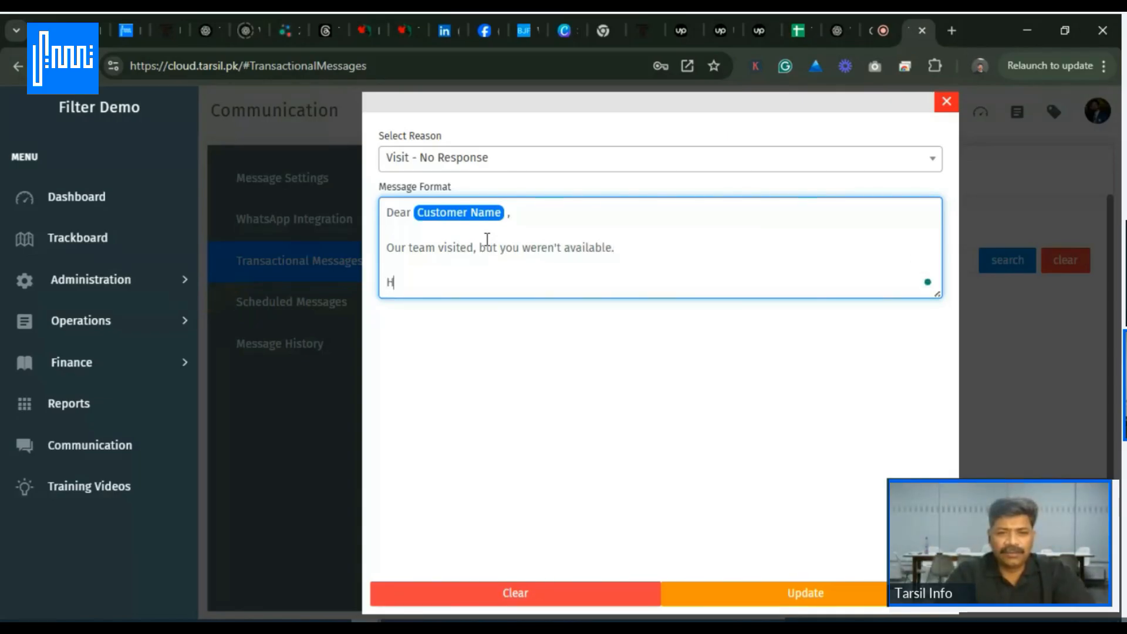
type("ope to see you ")
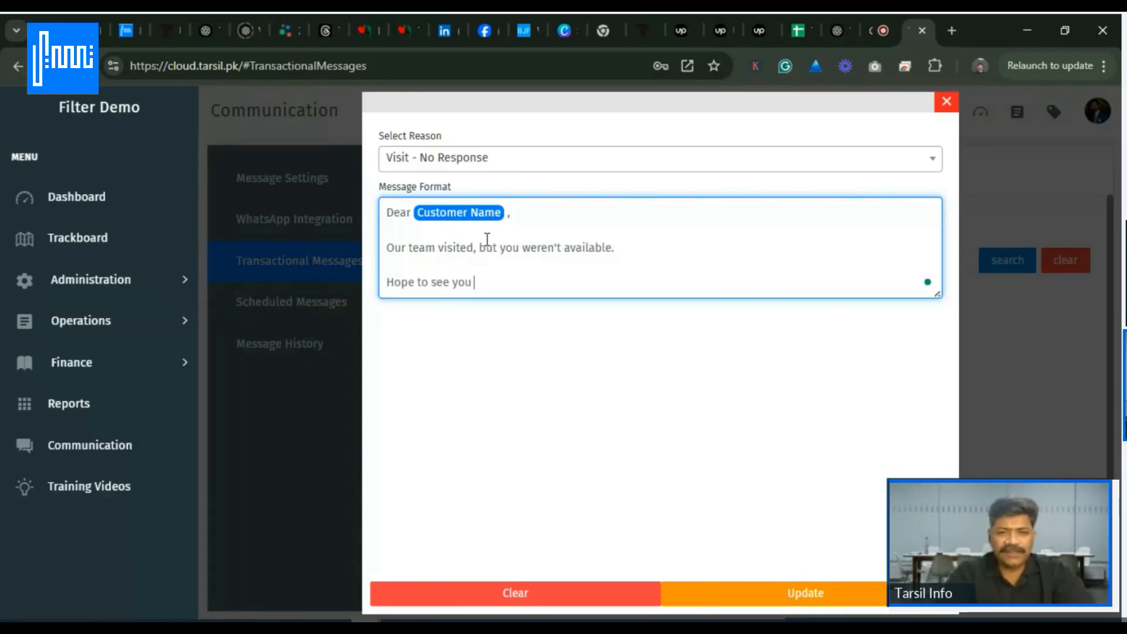
type("next time.")
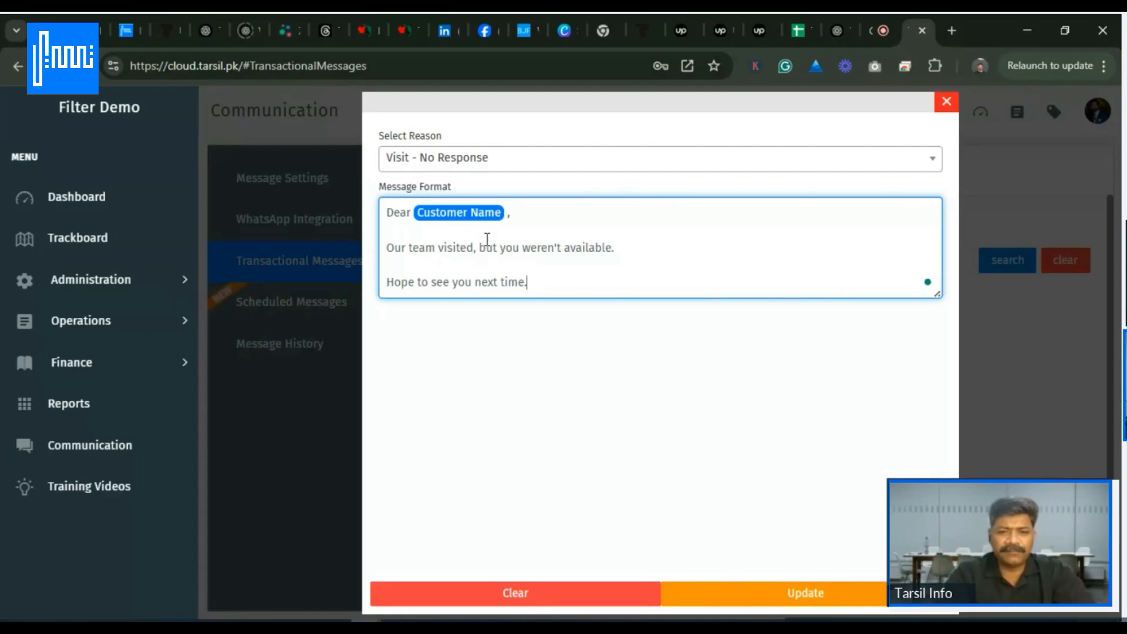
key("Return")
key("Return")
type("Regards,")
key("Return")
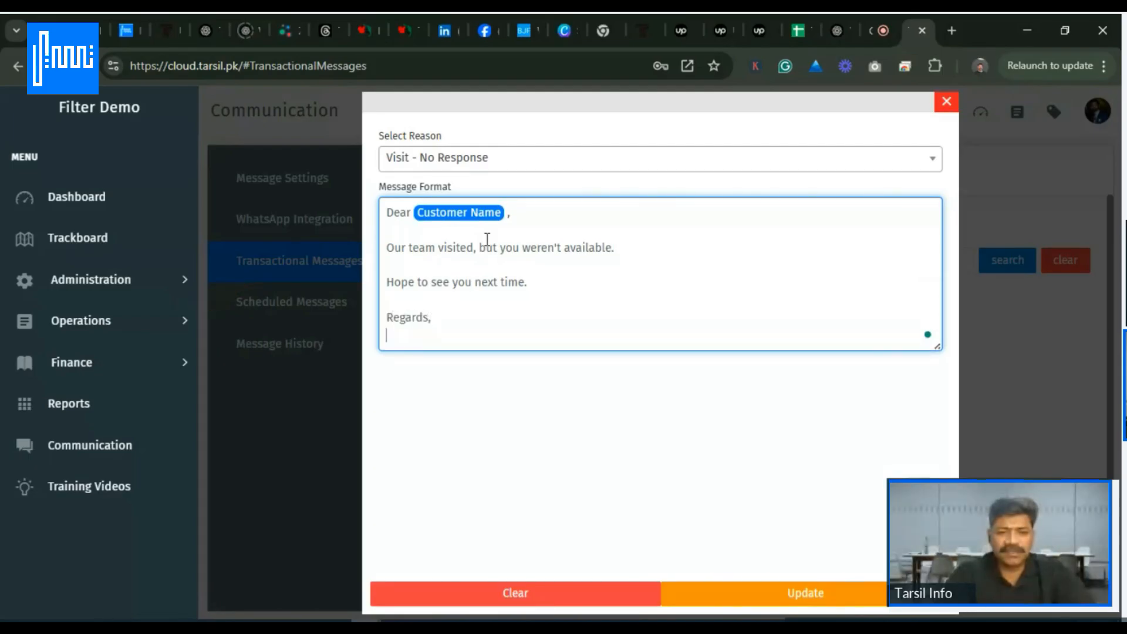
key("Return")
- Sign with Company Name and Company Phone No placeholders, then save and confirm the format
type("@co")
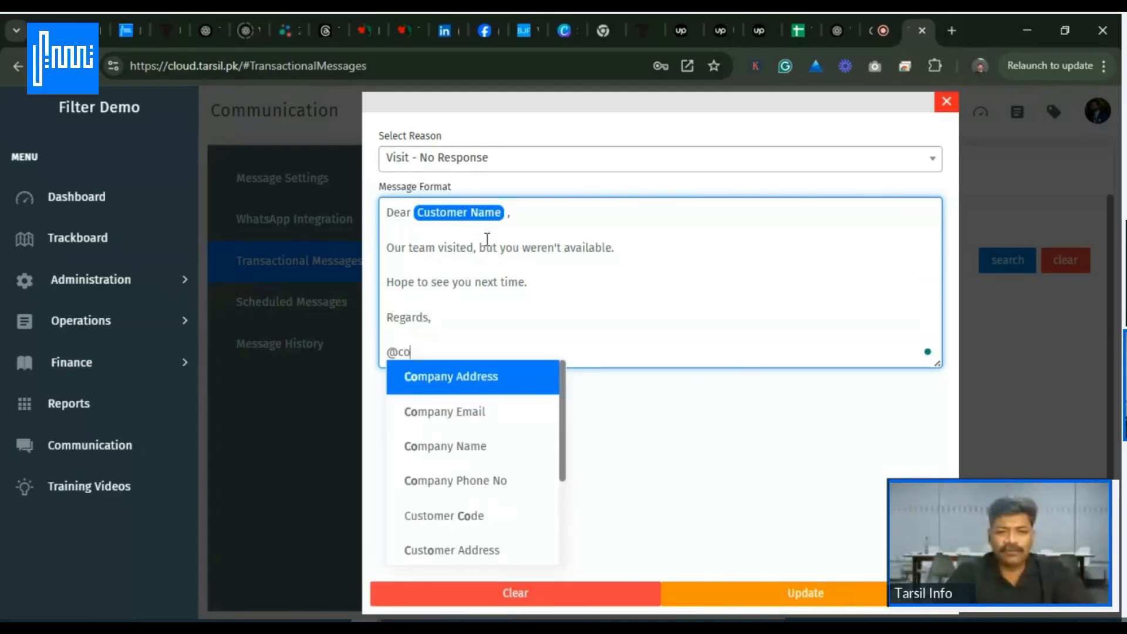
type("m")
key("Down")
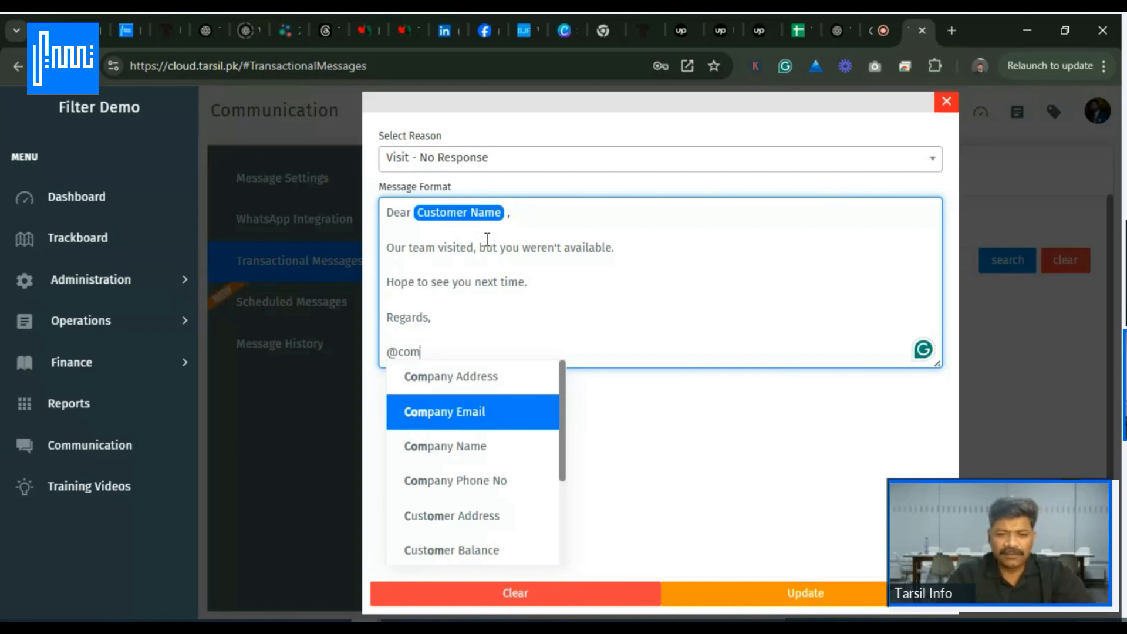
key("Down")
key("Down")
key("Down")
key("Up")
key("Up")
key("Return")
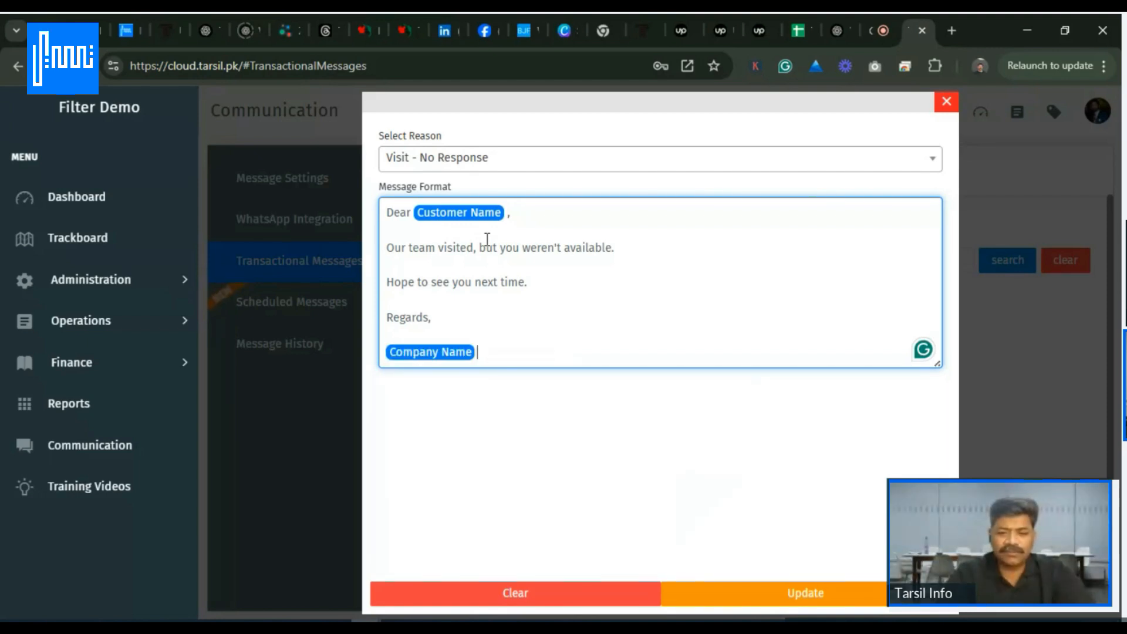
key("Return")
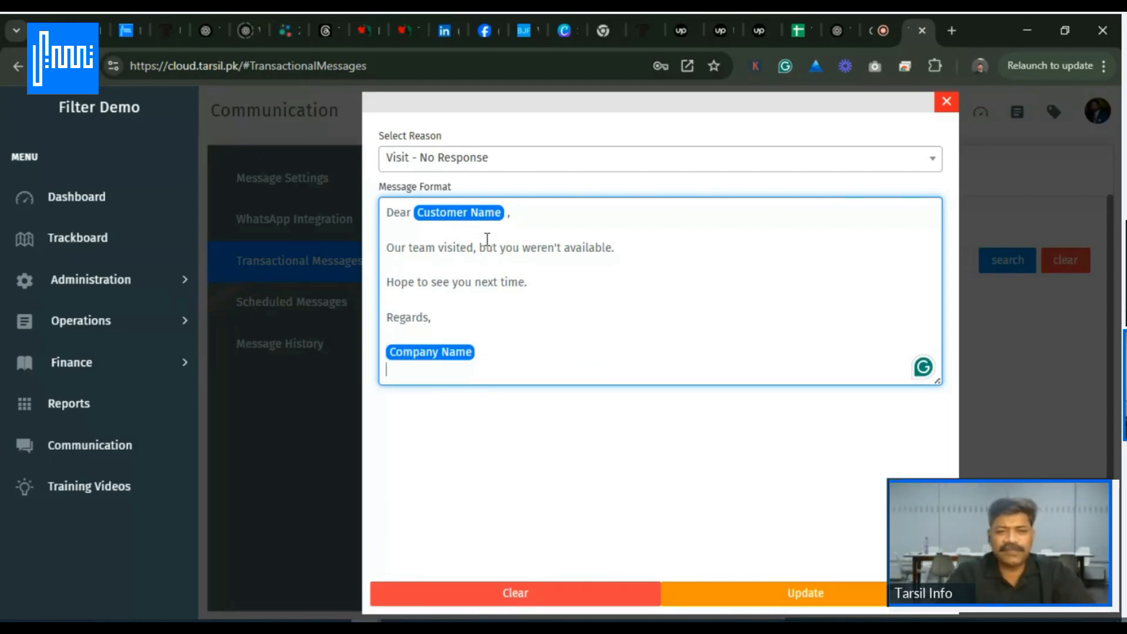
type("@")
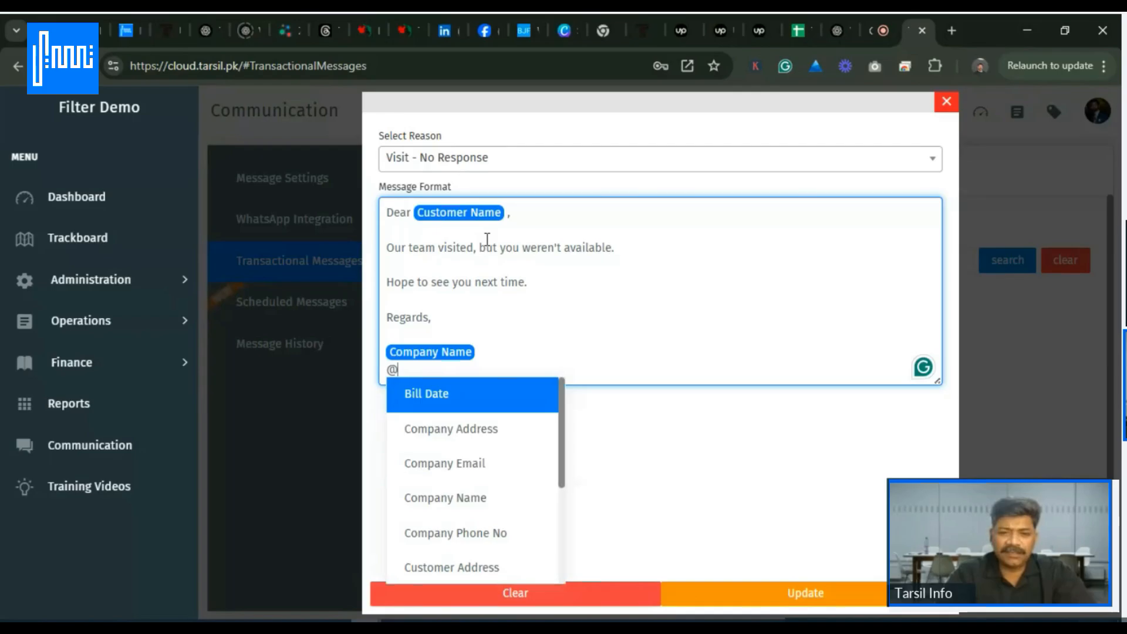
key("Down")
key("Down")
key("Down")
key("Down")
key("Return")
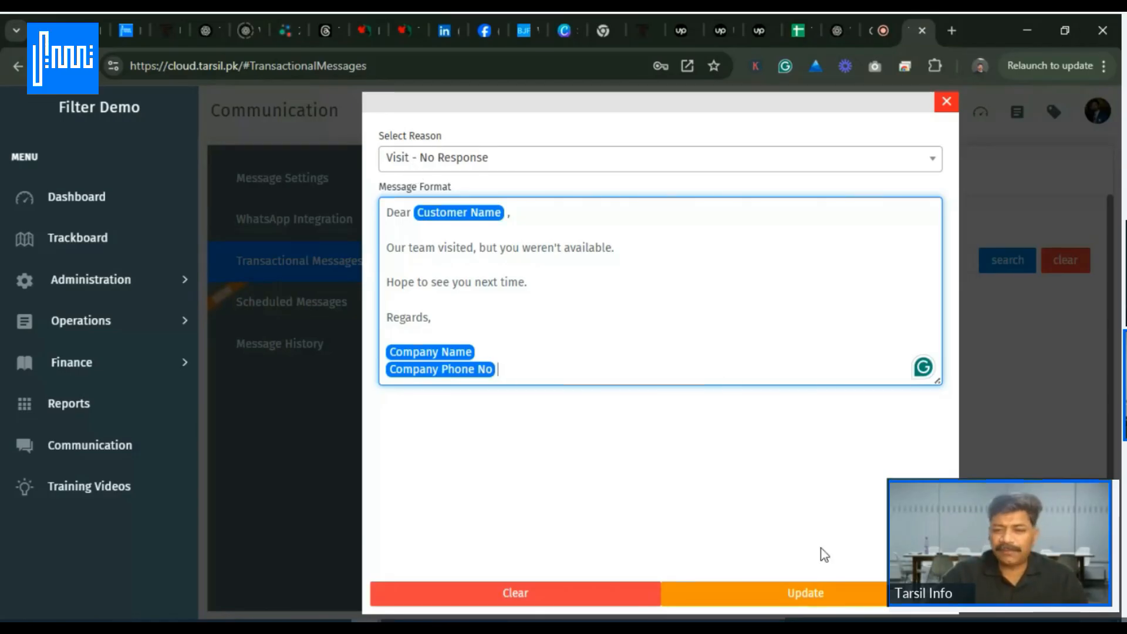
left_click(805, 593)
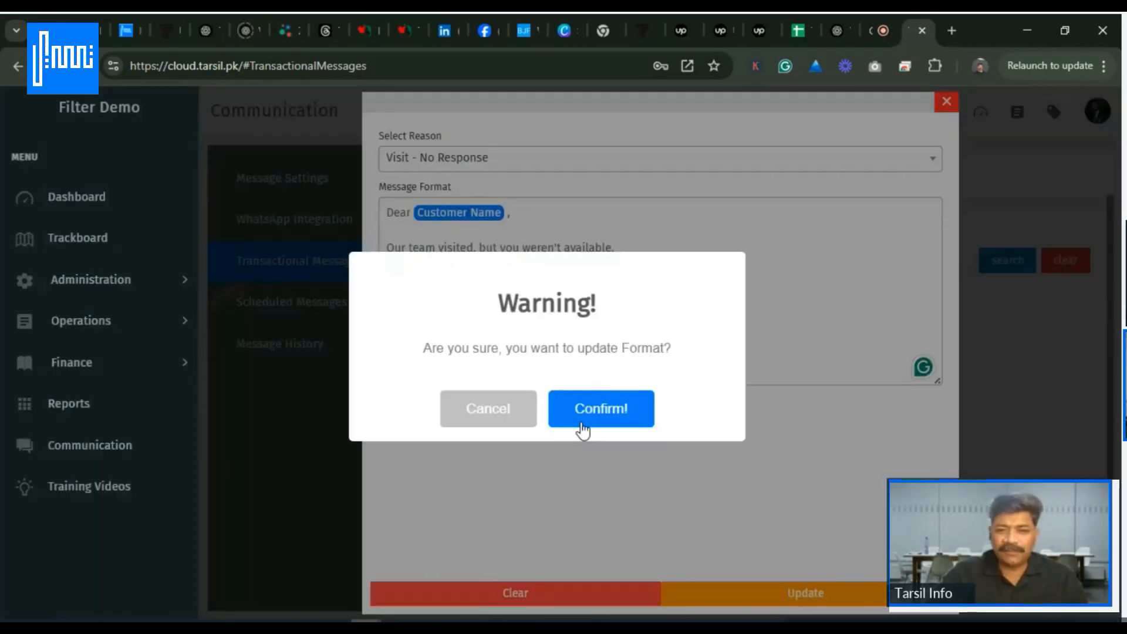
left_click(614, 415)
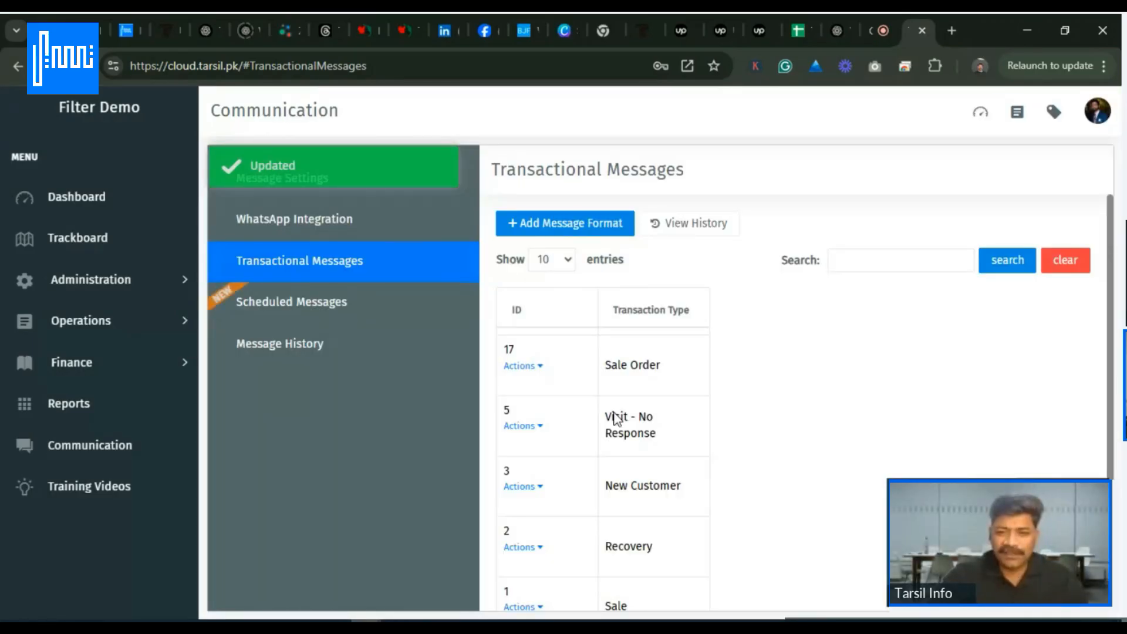
- Go to the Scheduled Messages page and start a new scheduled message
scroll(615, 416, "down", 2)
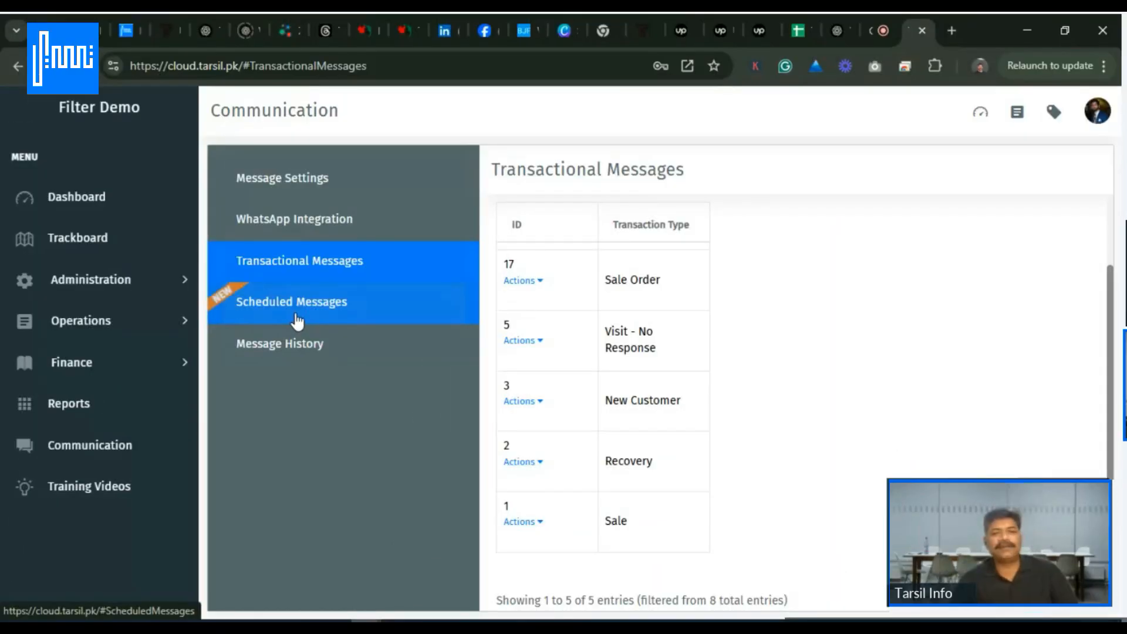
left_click(297, 320)
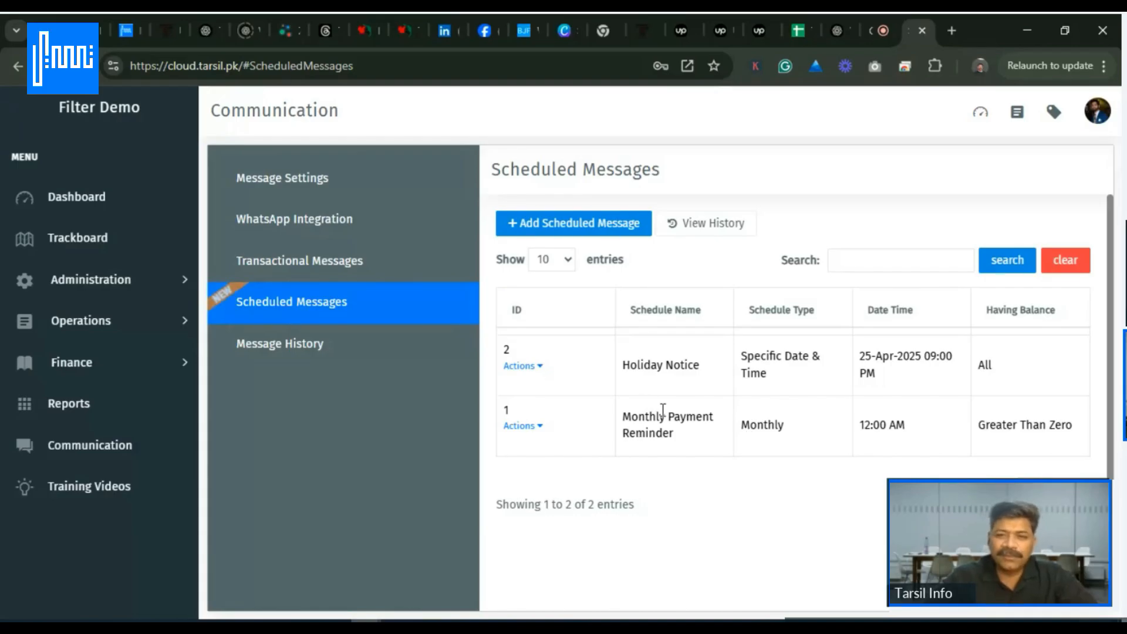
left_click(584, 228)
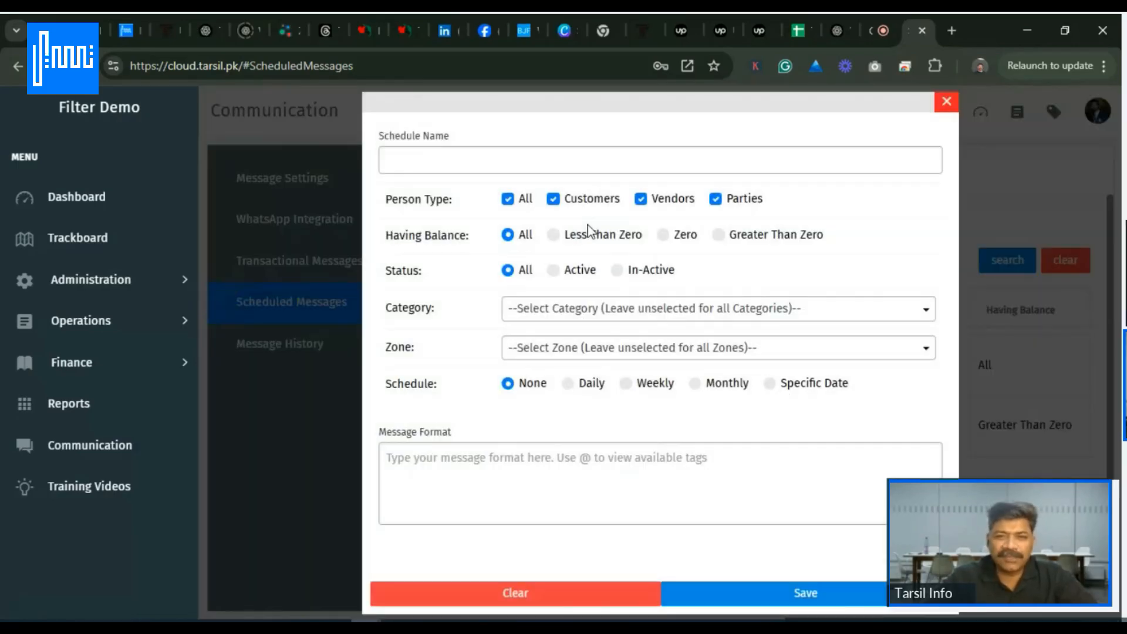
- Name the new schedule 'Eid Holiday Message' and set it to run on a Specific Date
left_click(447, 159)
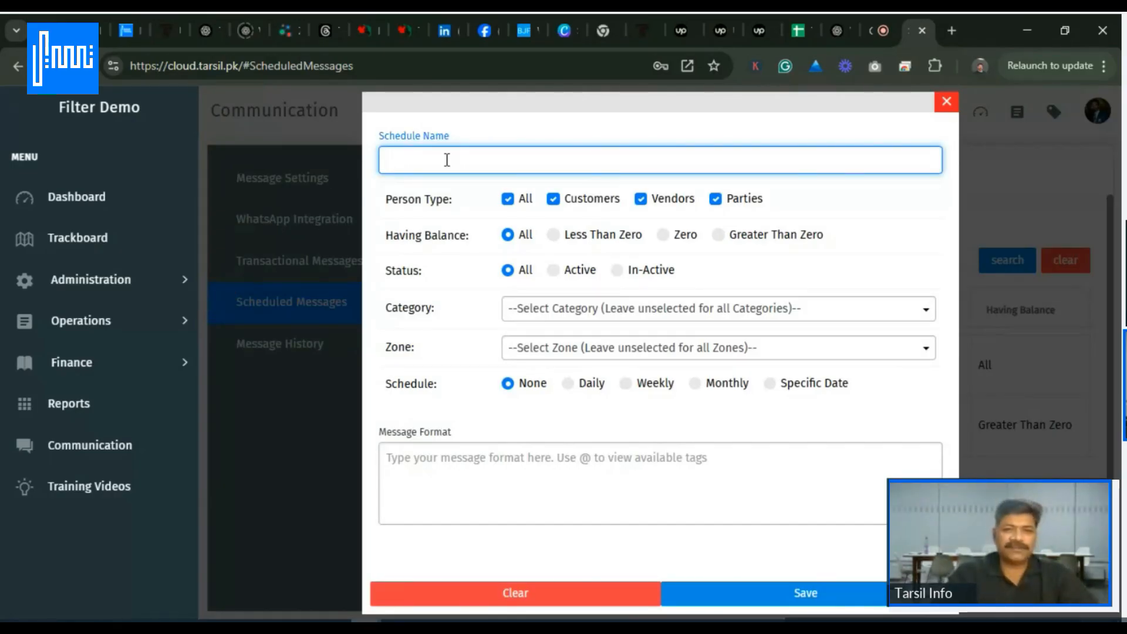
type("E")
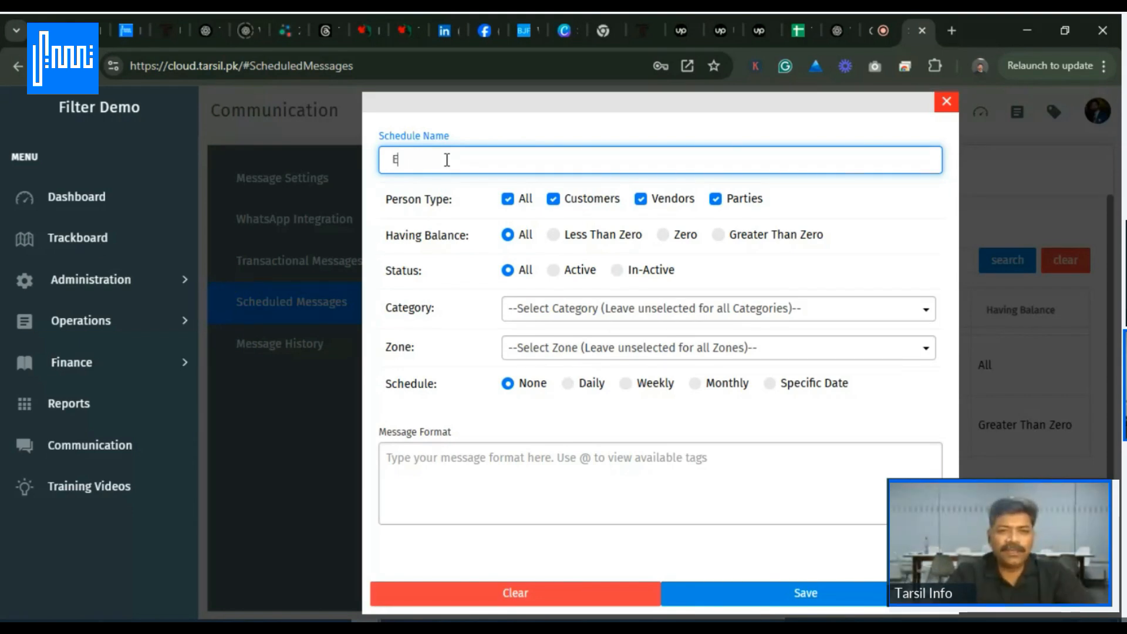
type("id Hol")
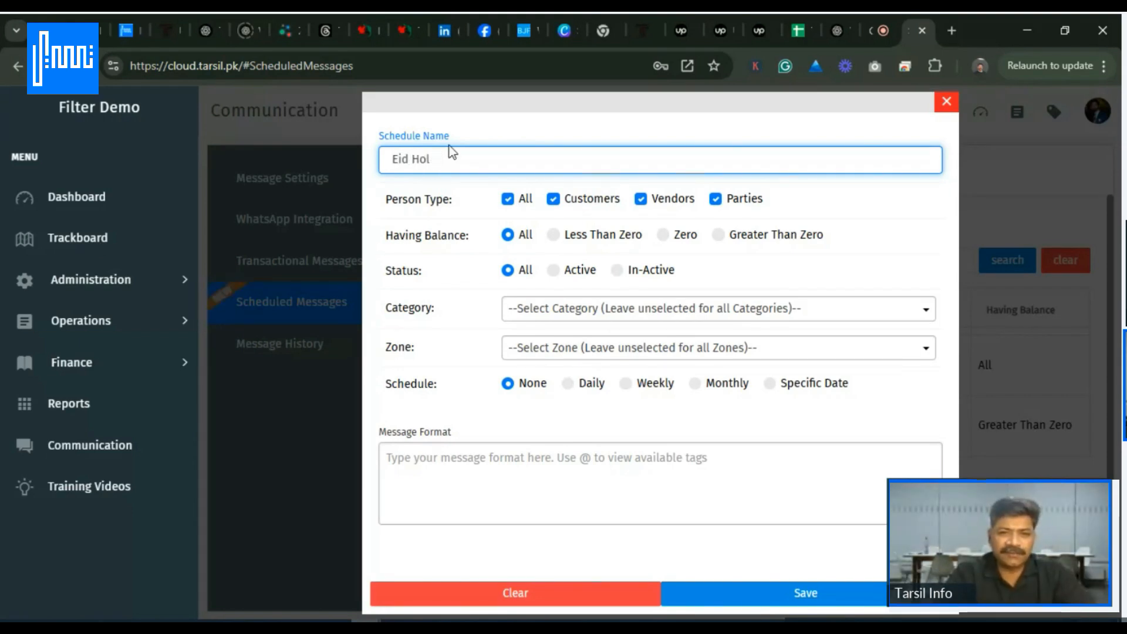
type("iday Message")
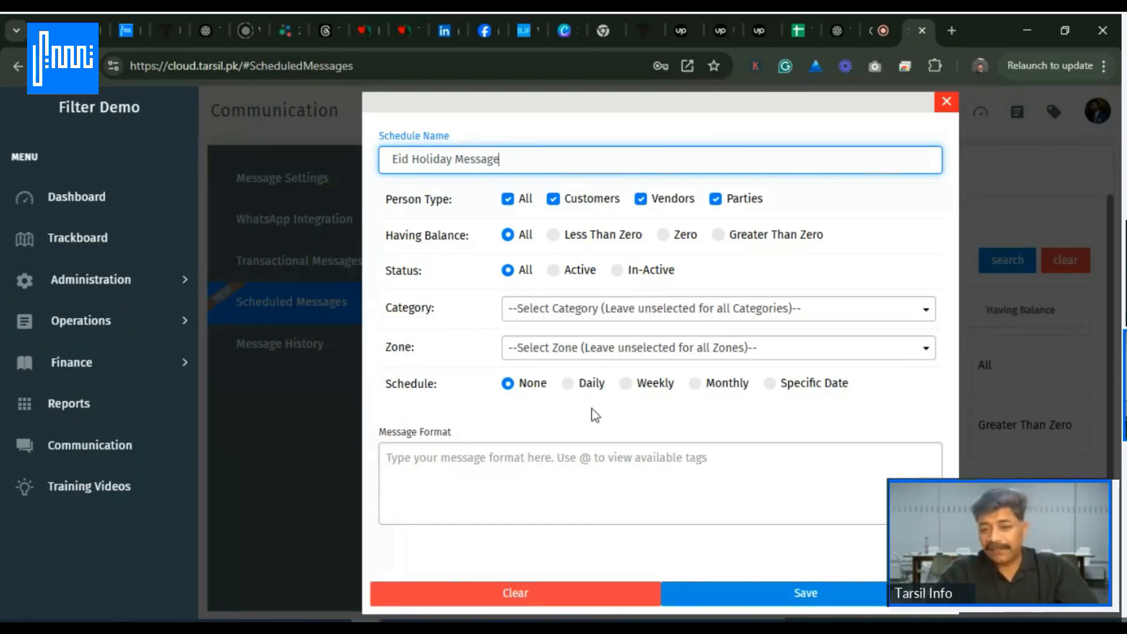
left_click(821, 388)
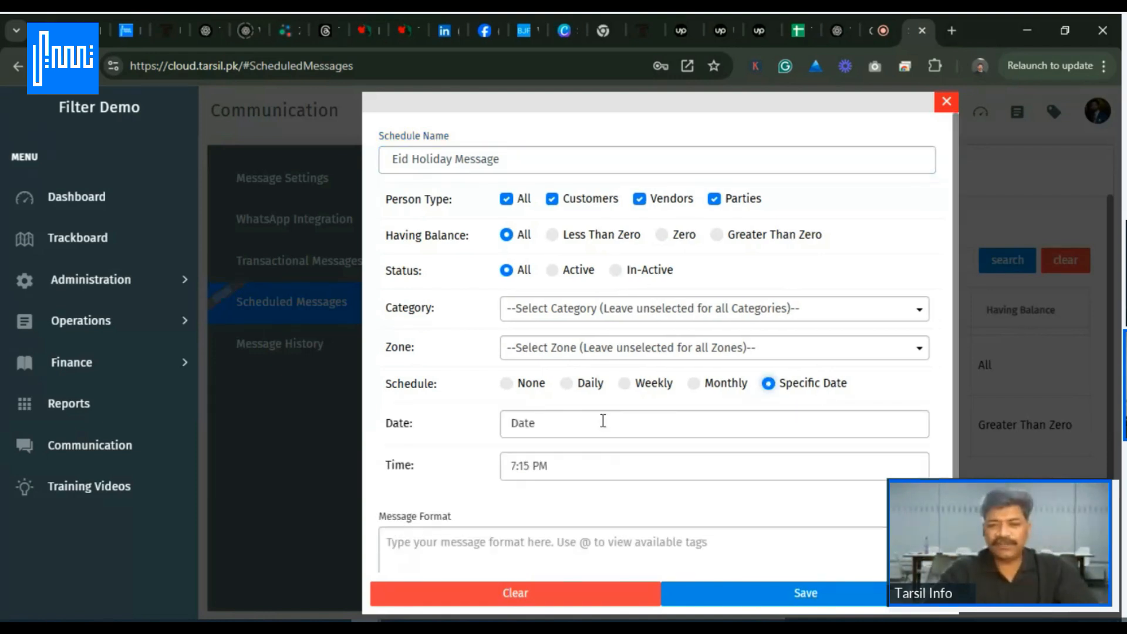
- Set the schedule date to 05-Jun-2025
scroll(603, 421, "down", 1)
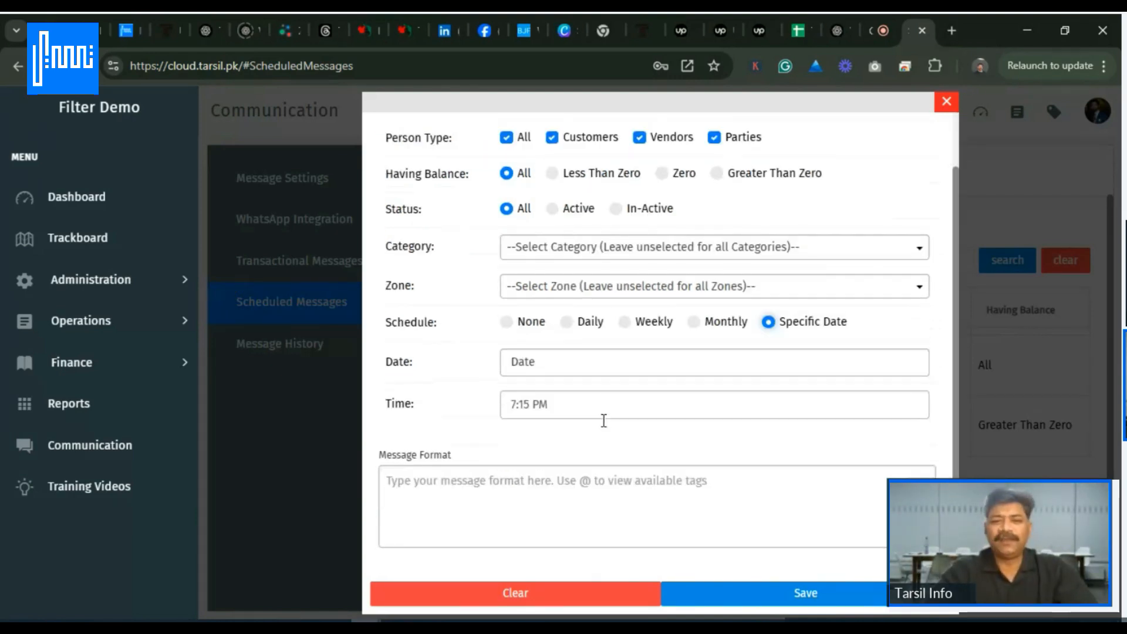
left_click(580, 364)
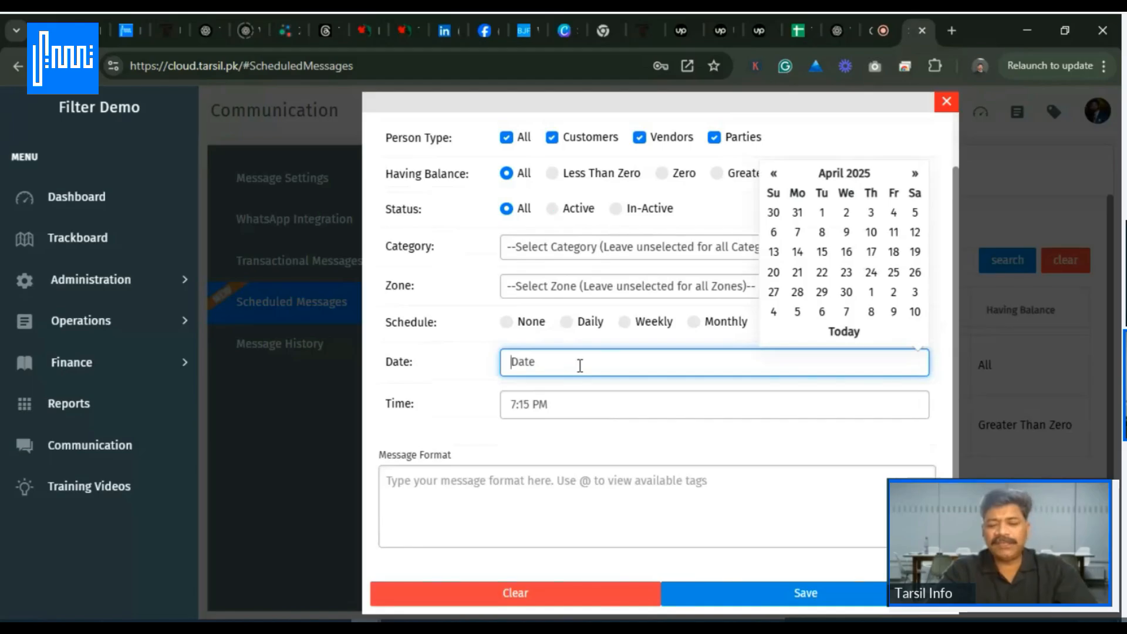
type("5")
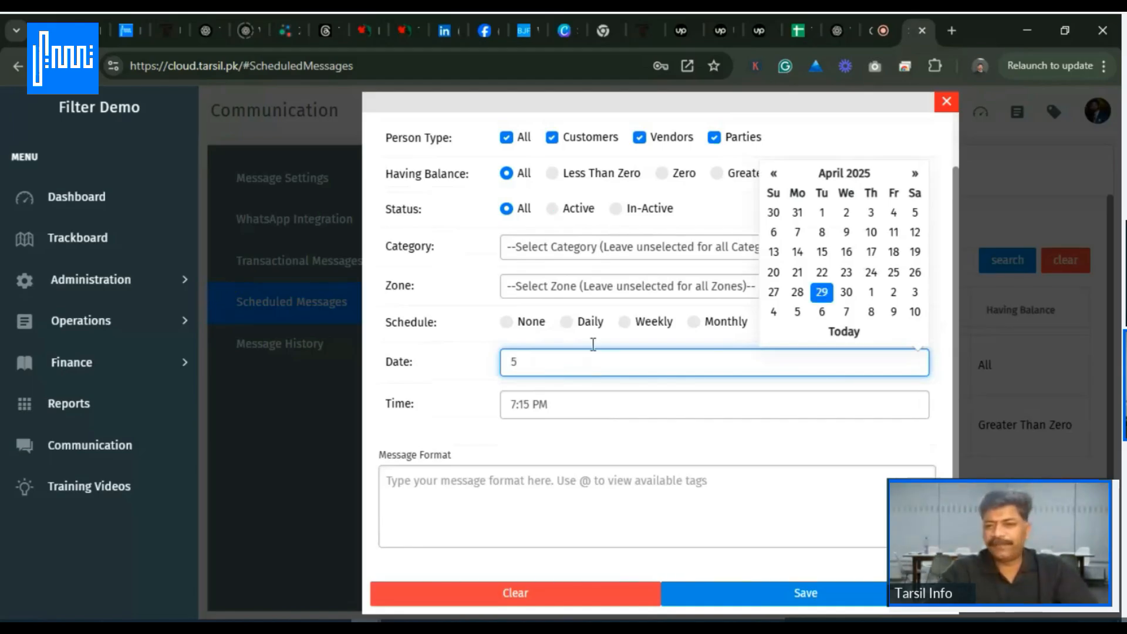
left_click(914, 176)
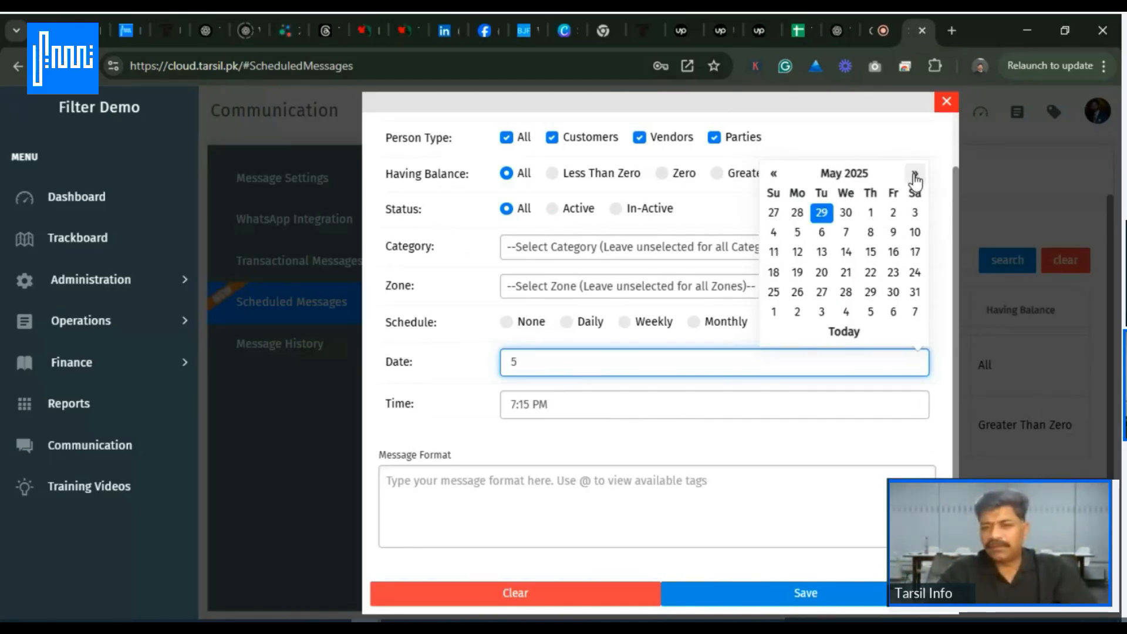
left_click(914, 176)
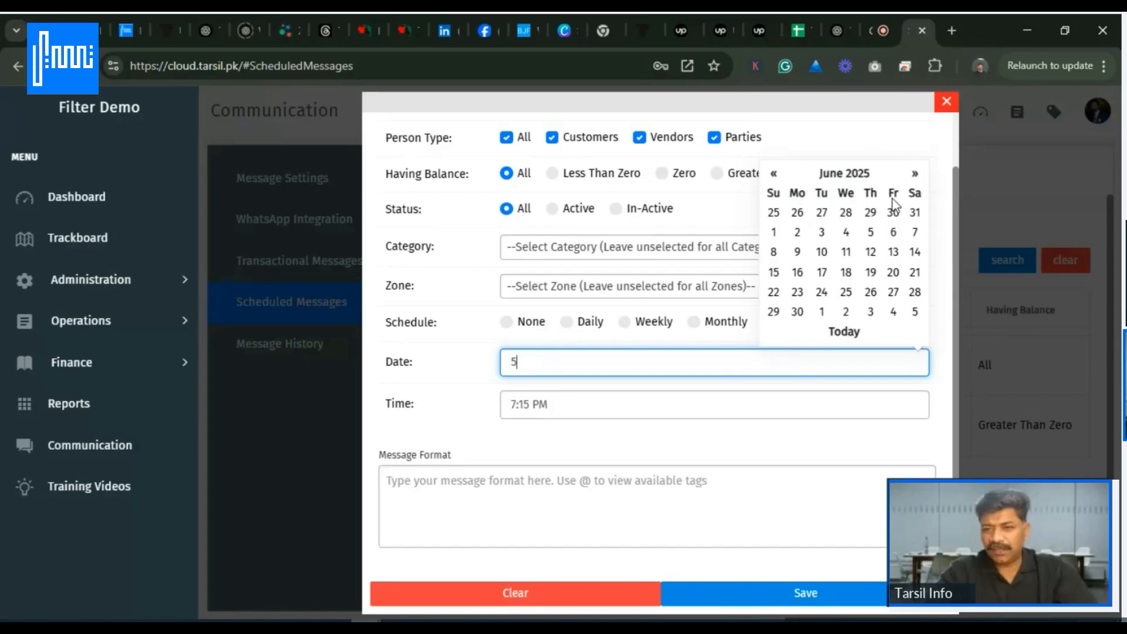
left_click(869, 235)
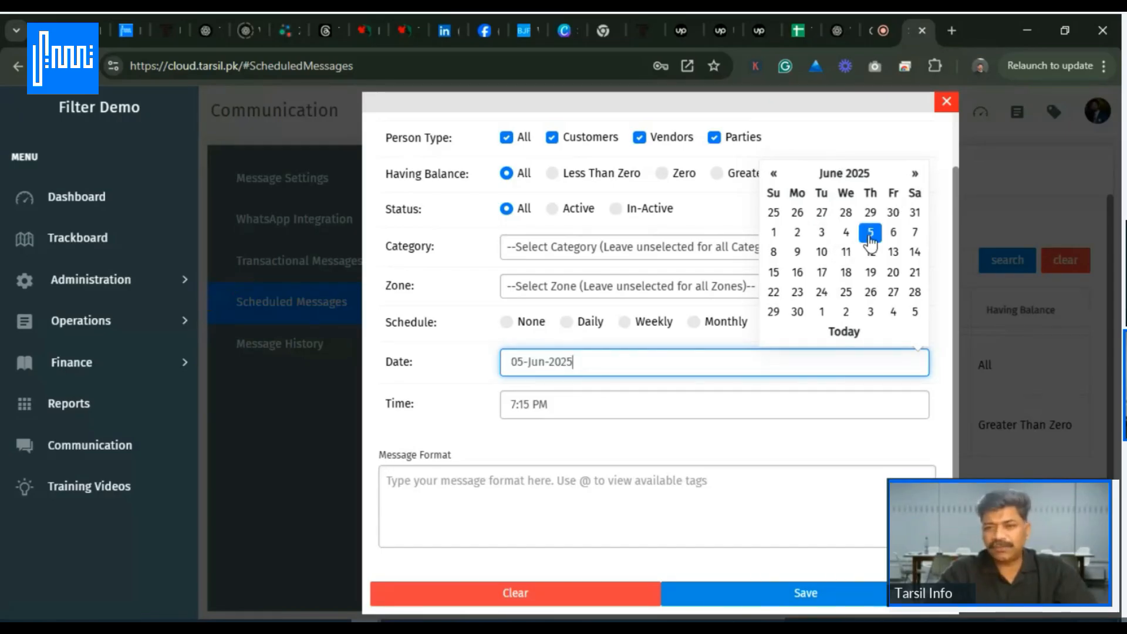
- Set the schedule time to 12:15 AM
left_click(592, 410)
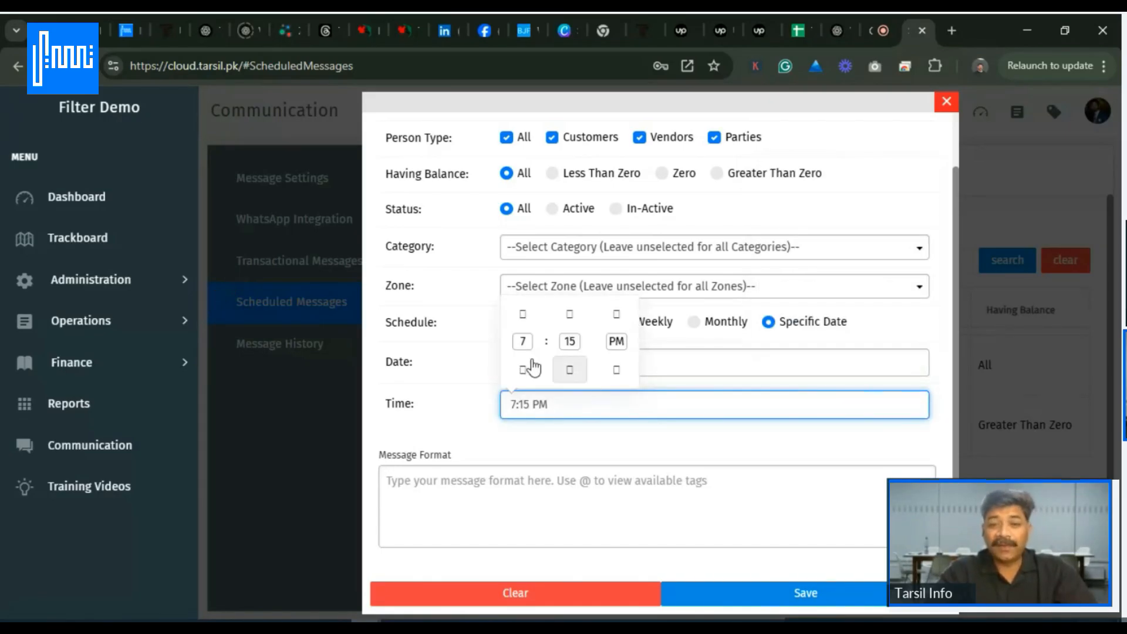
left_click(525, 344)
double_click(524, 344)
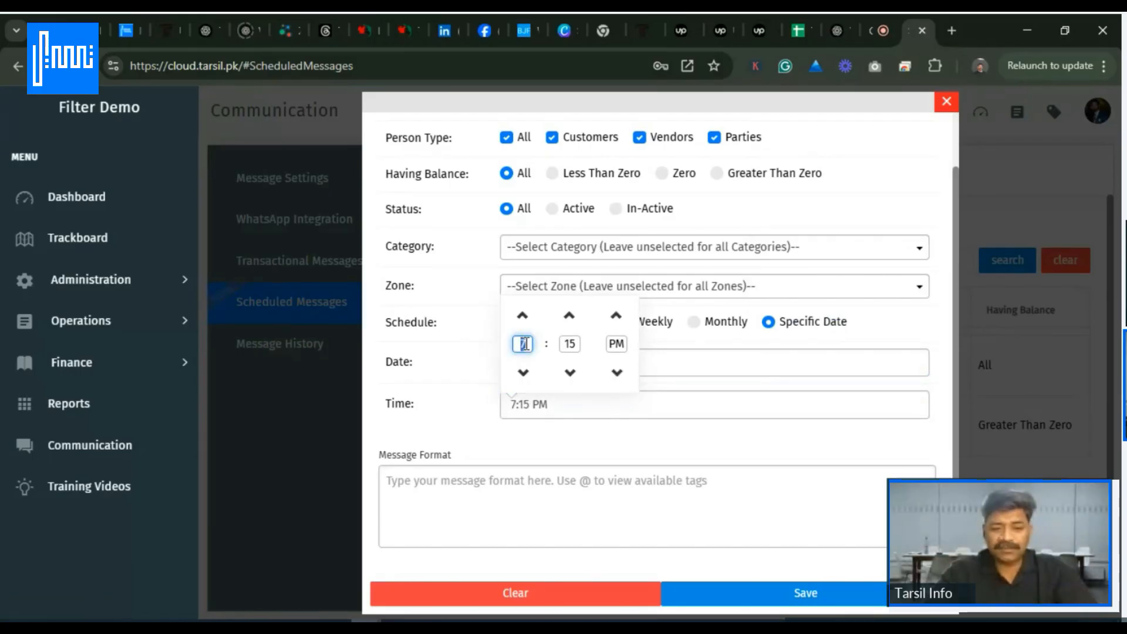
type("12")
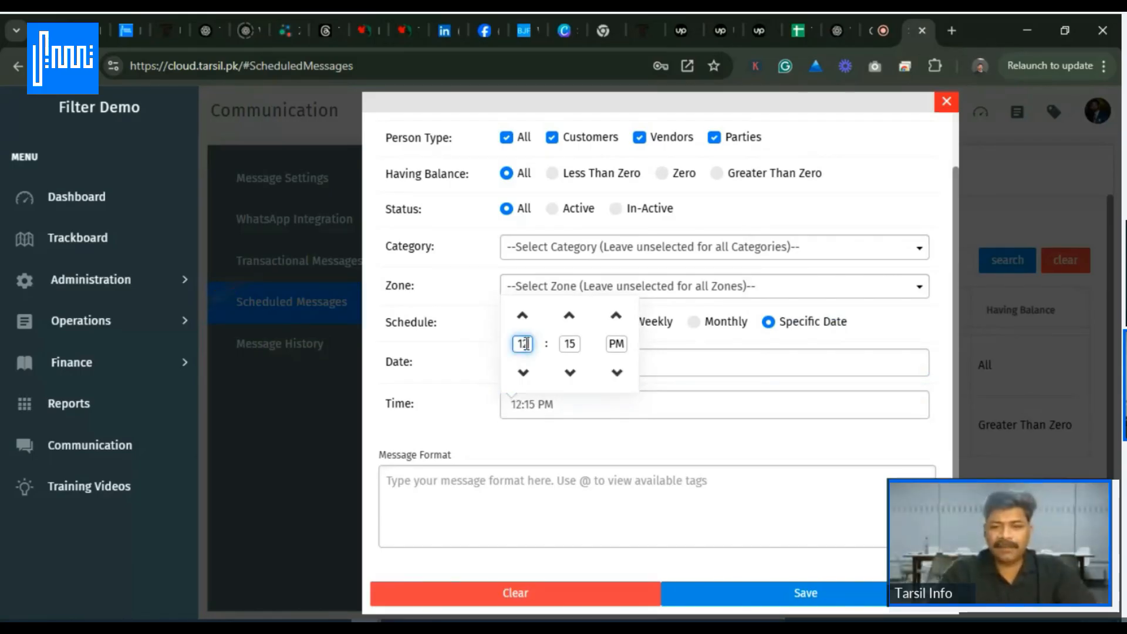
left_click(616, 374)
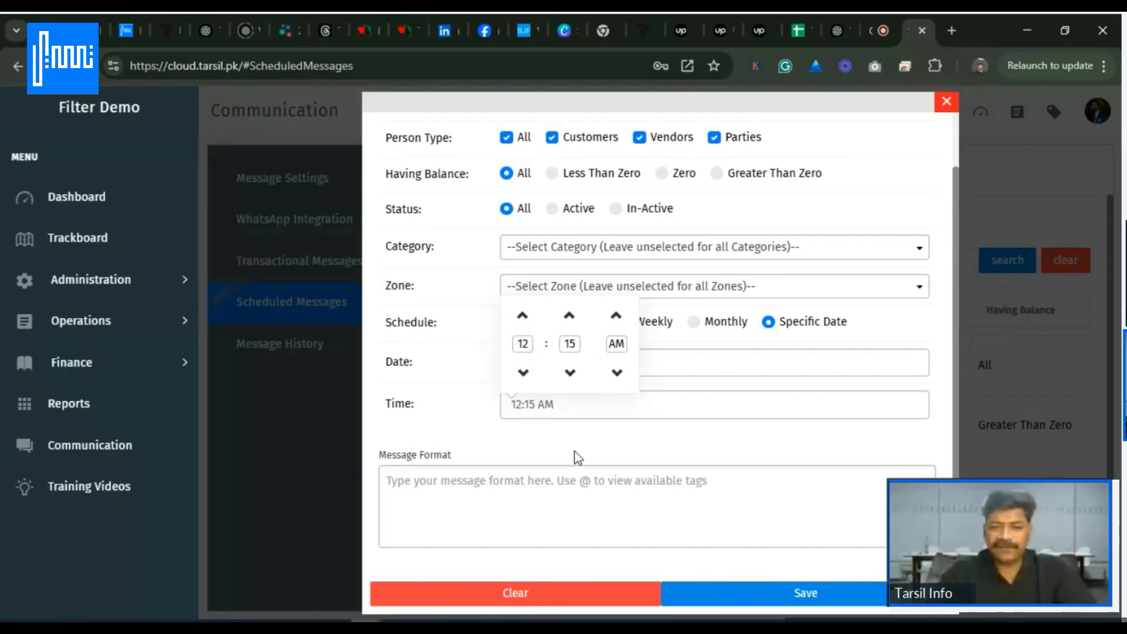
left_click(548, 483)
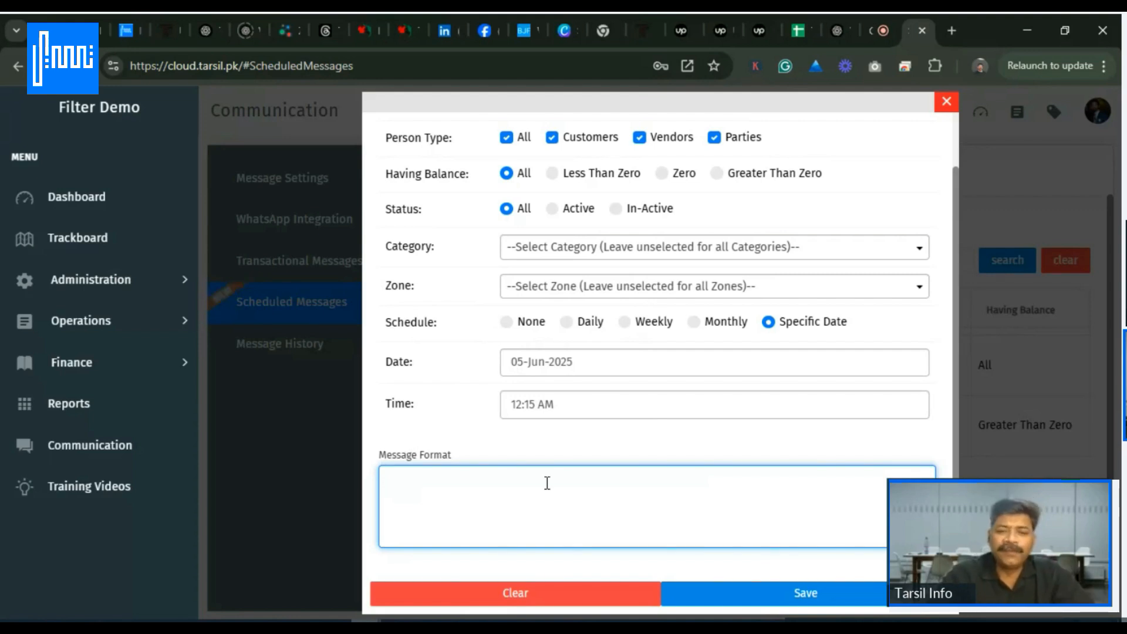
type("Dear @")
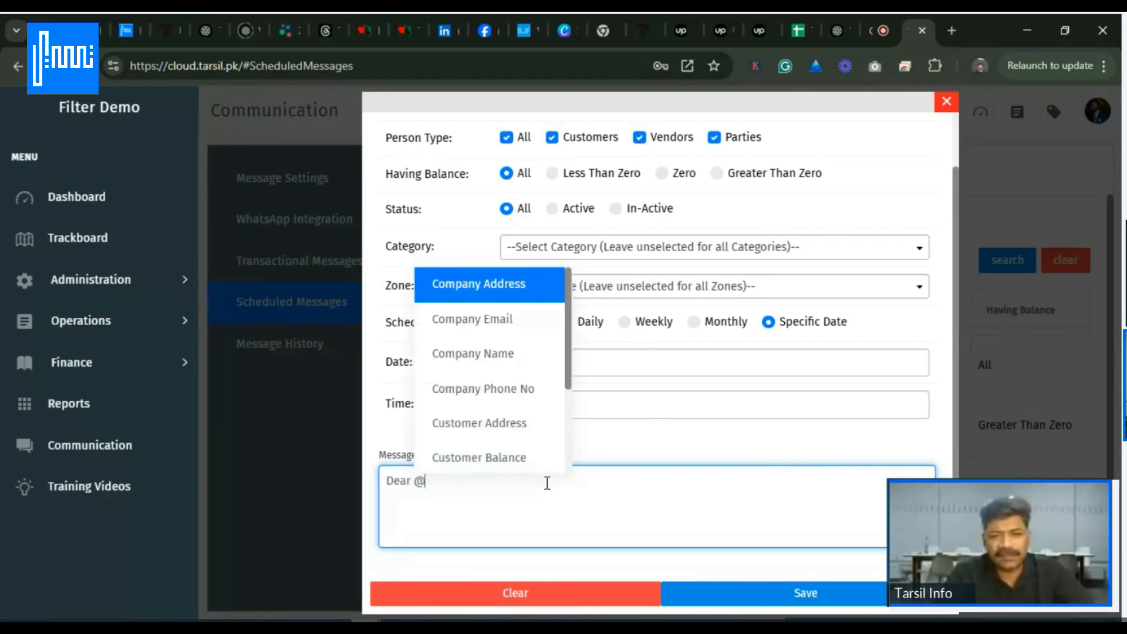
type("customer")
key("Down")
key("Down")
key("Down")
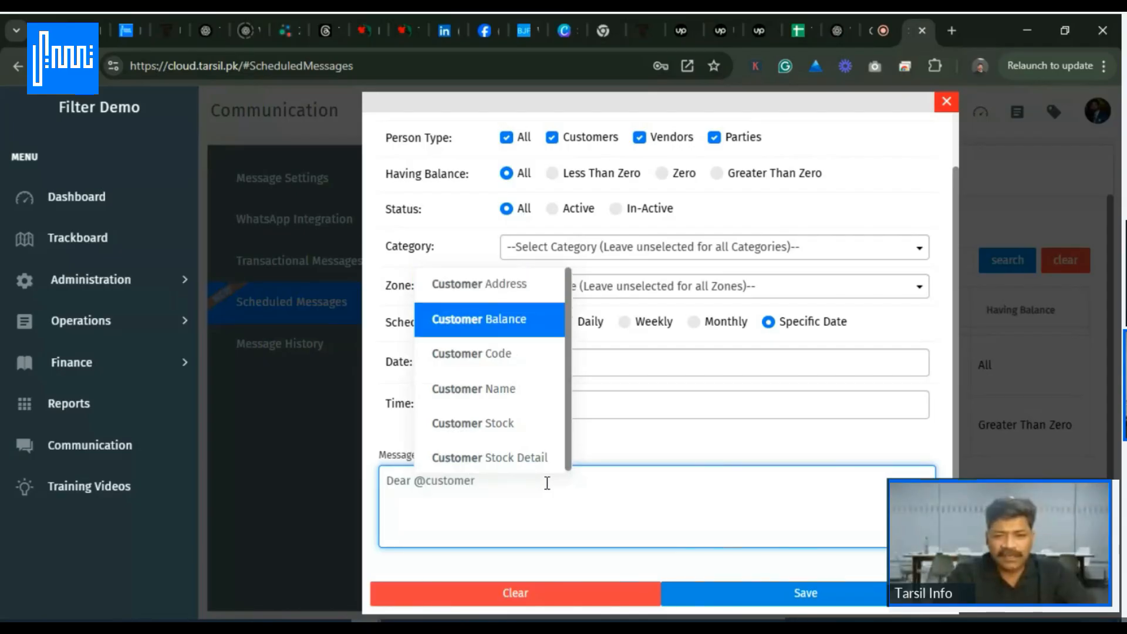
key("Return")
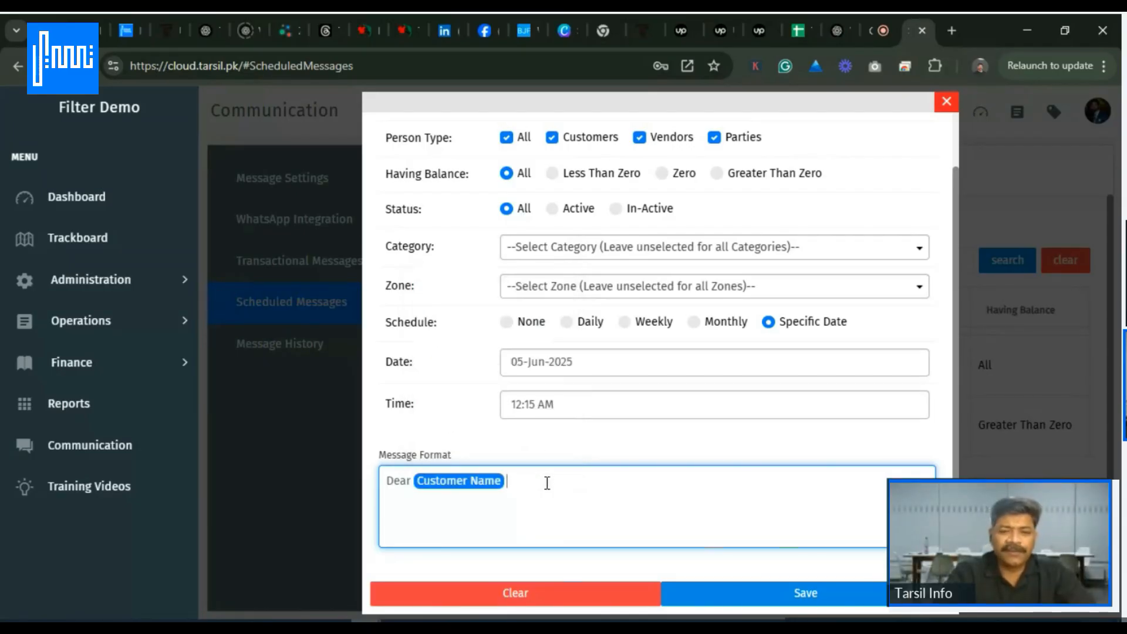
type(", We")
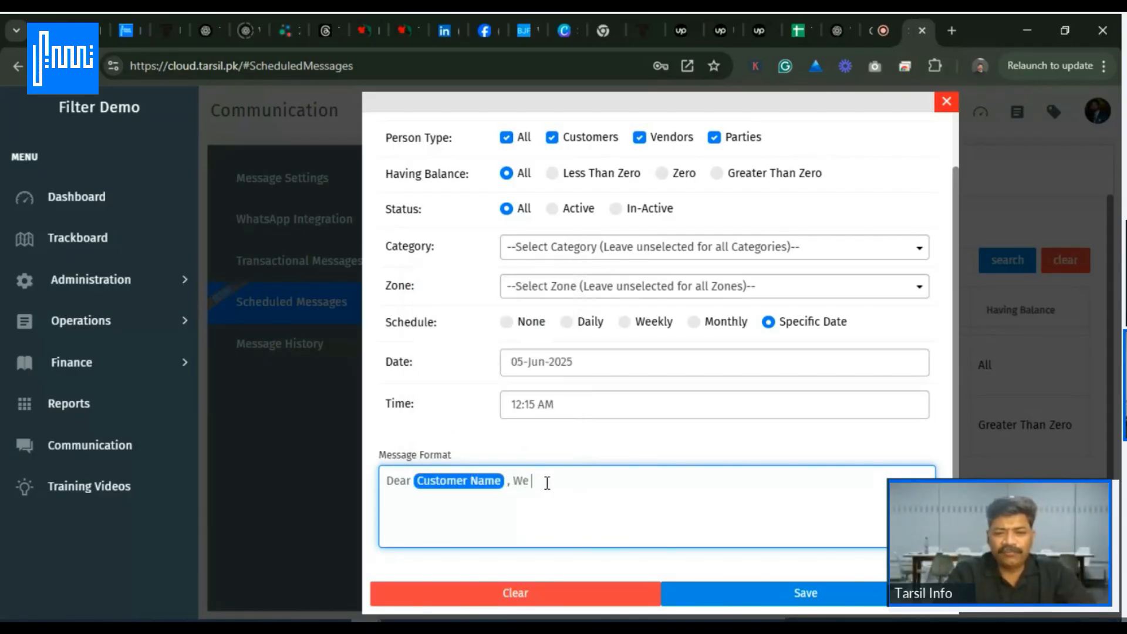
type(" will be off")
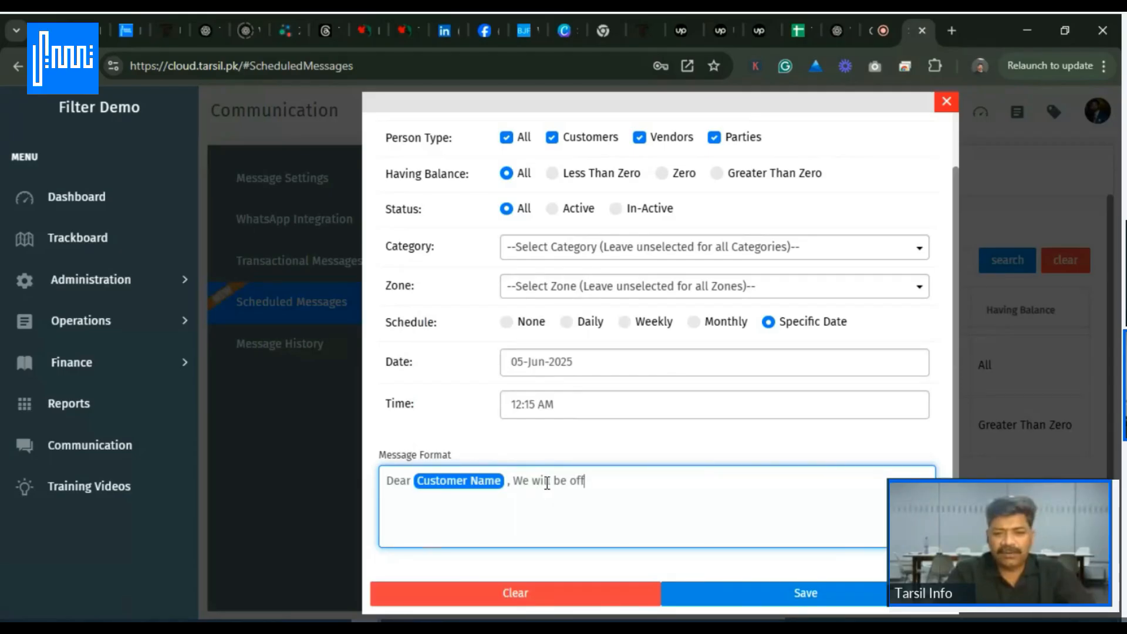
type(" during")
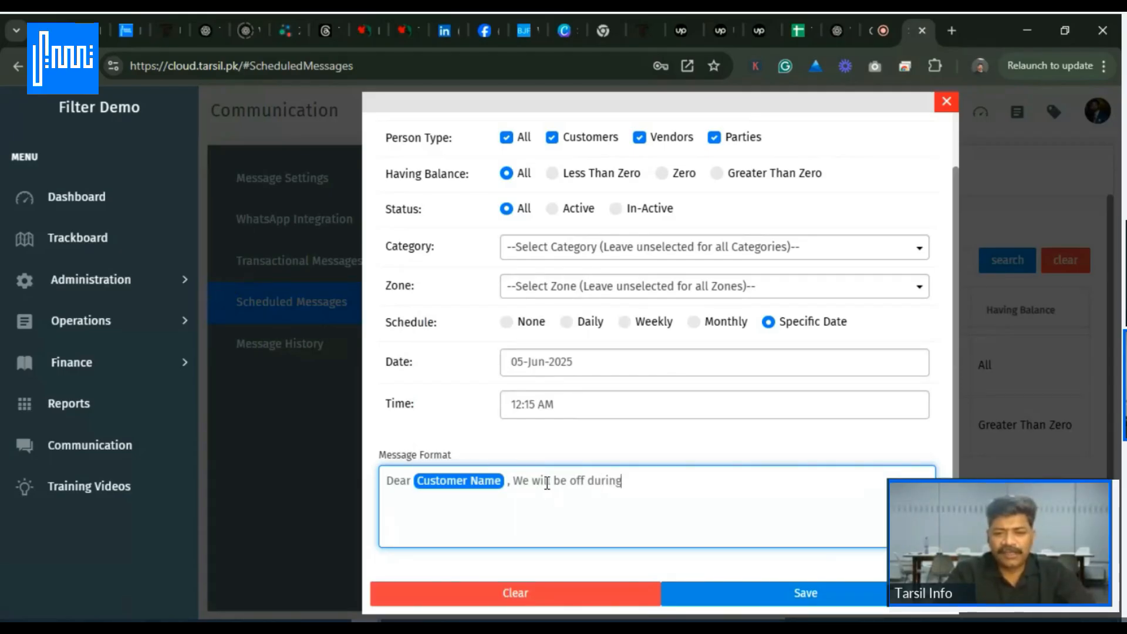
type(" Eid hol")
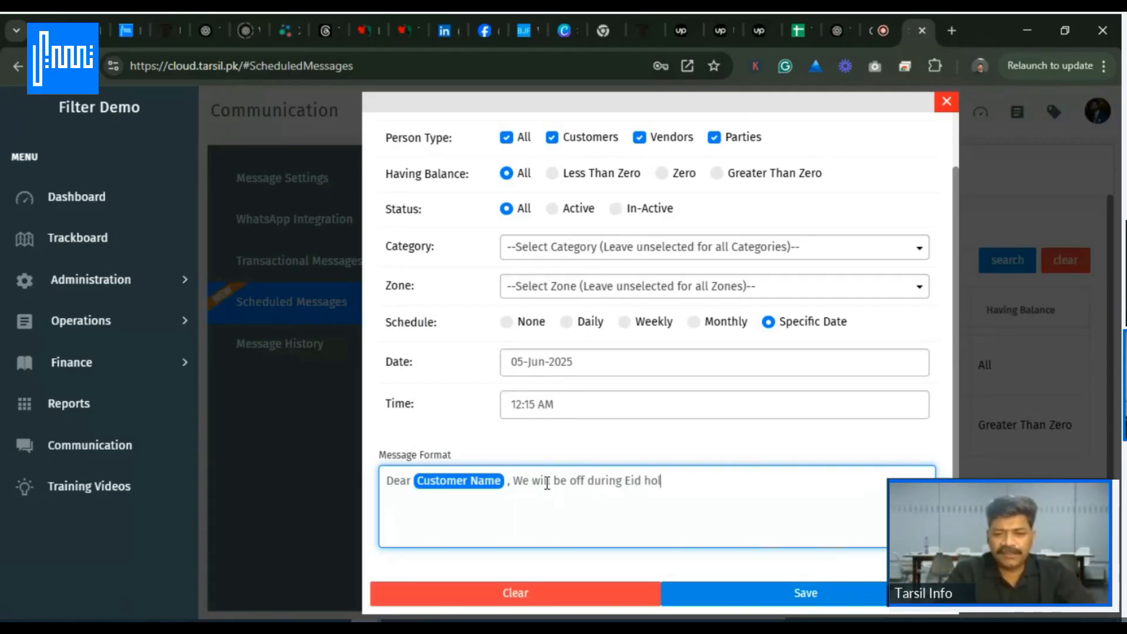
type("idays, ")
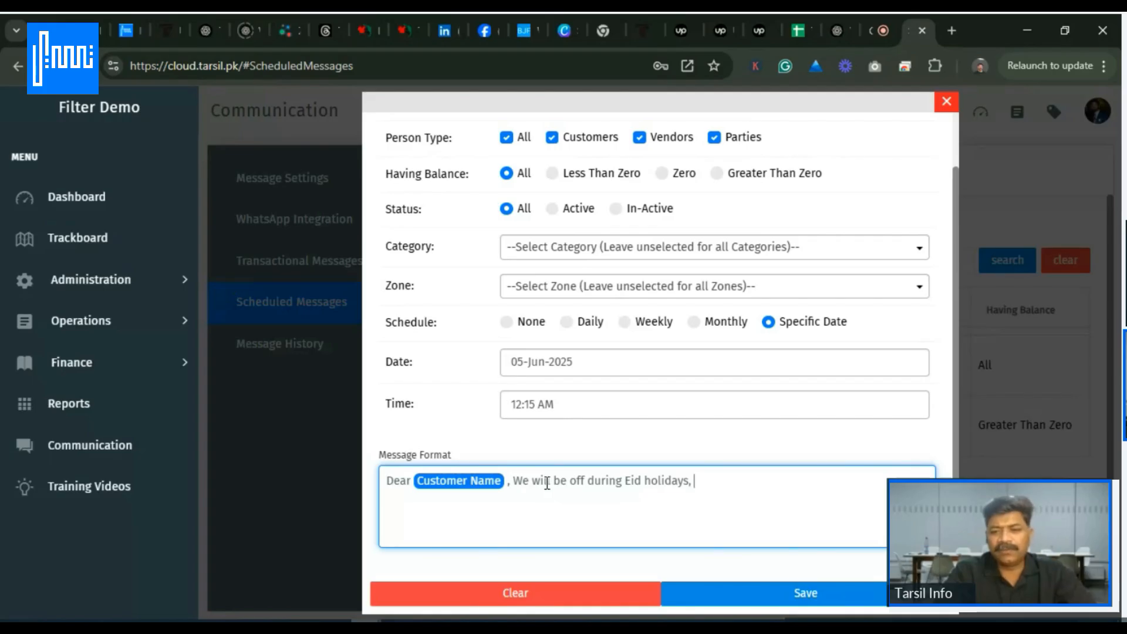
type("so pl")
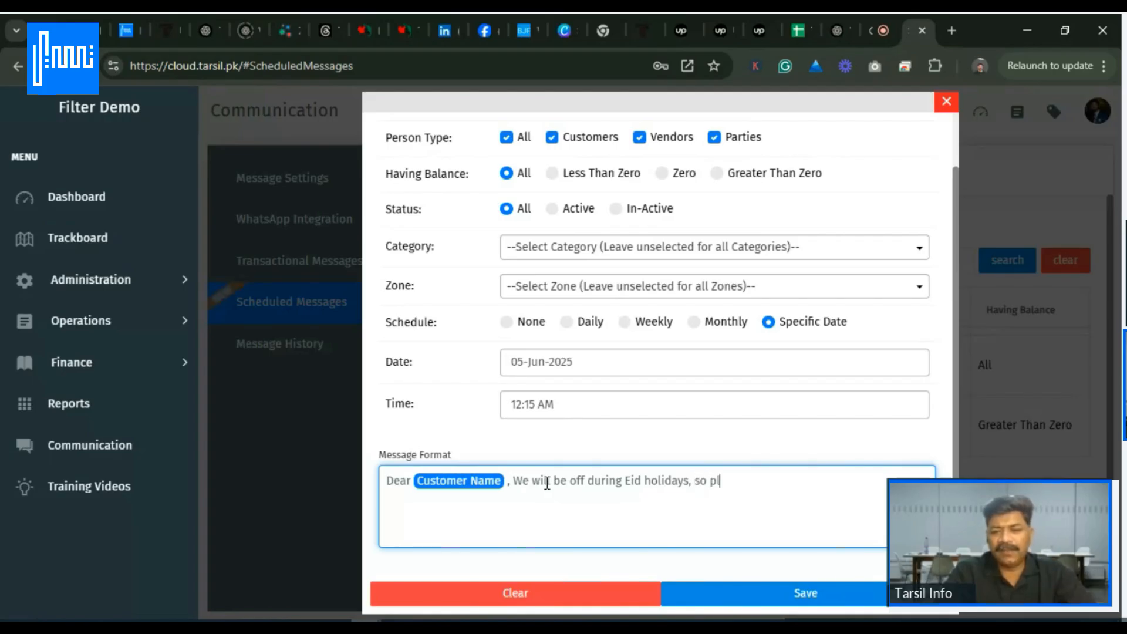
type("ease make your or")
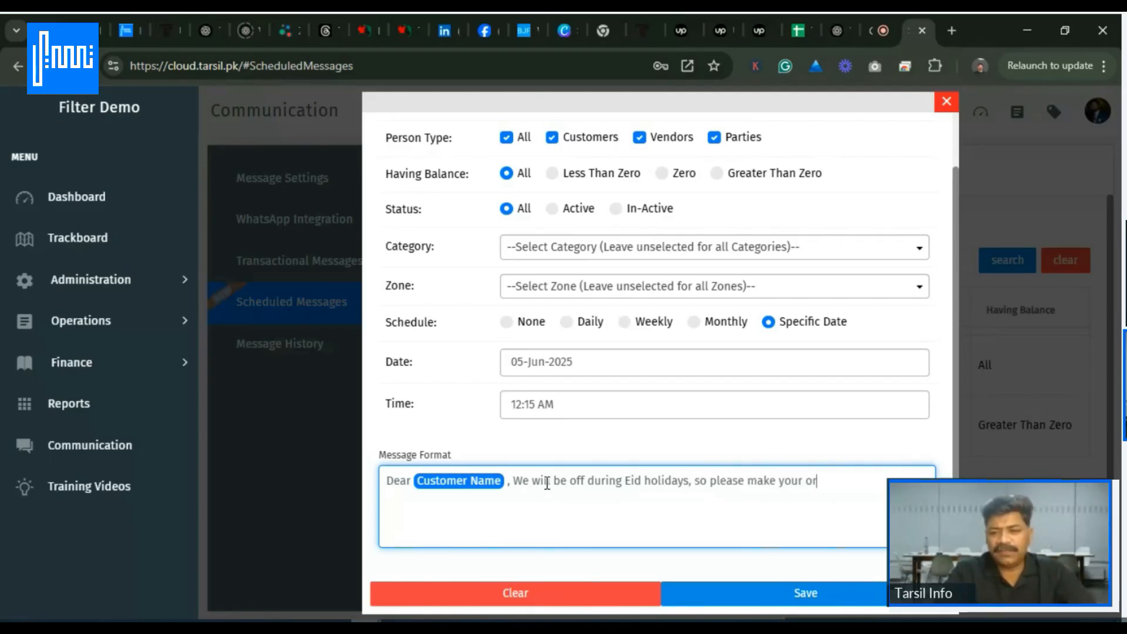
type("ders and help")
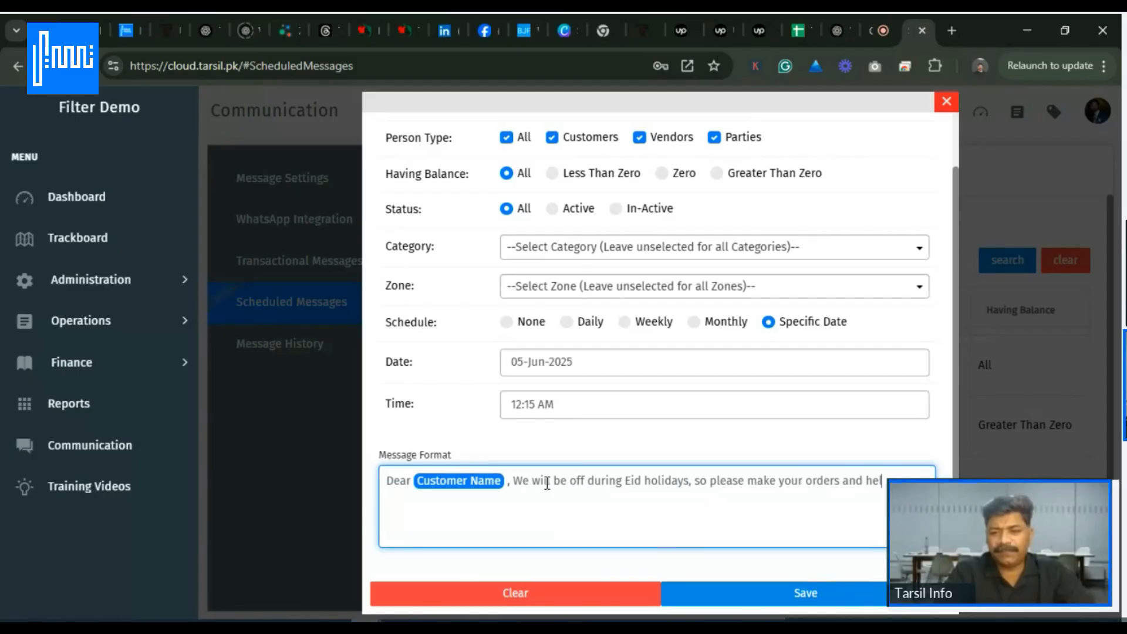
type(" arran")
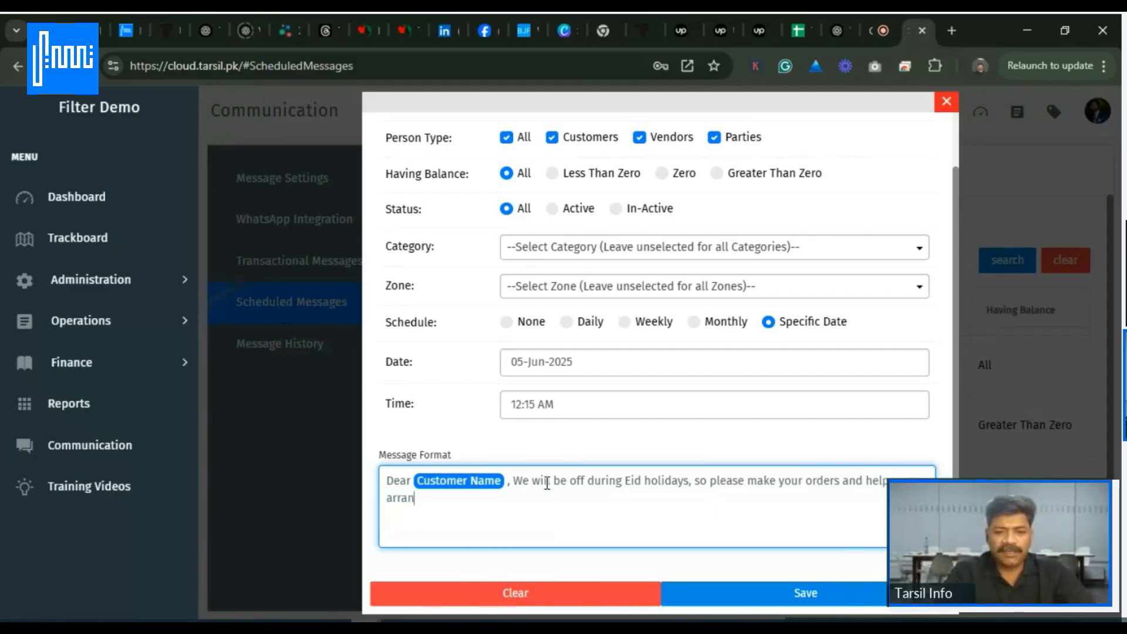
type("ge timely ")
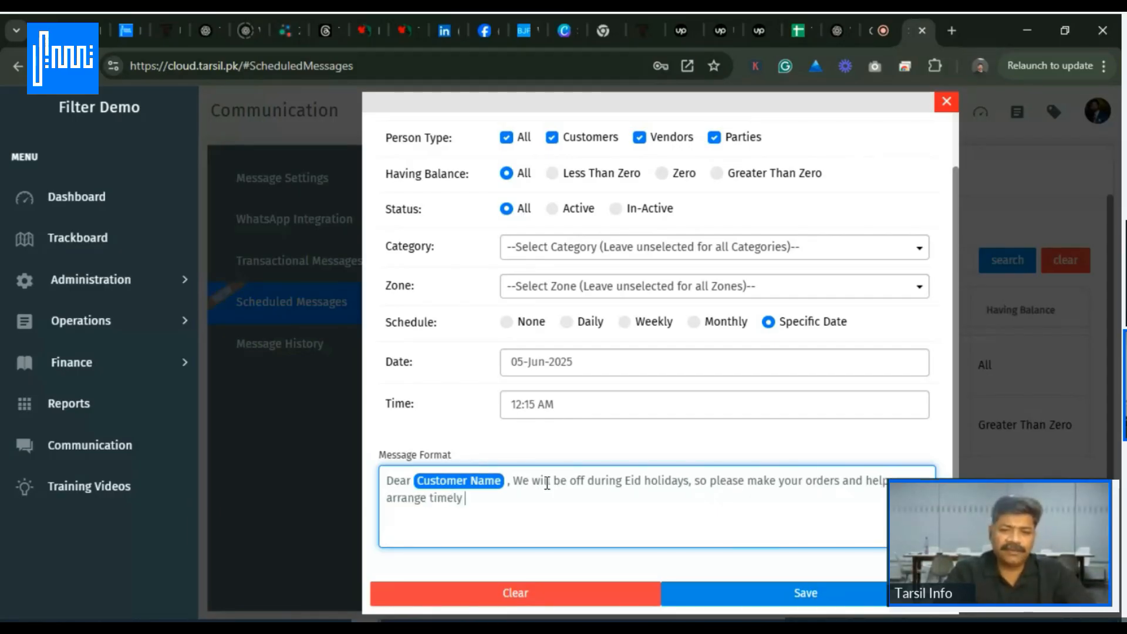
type("deliveies")
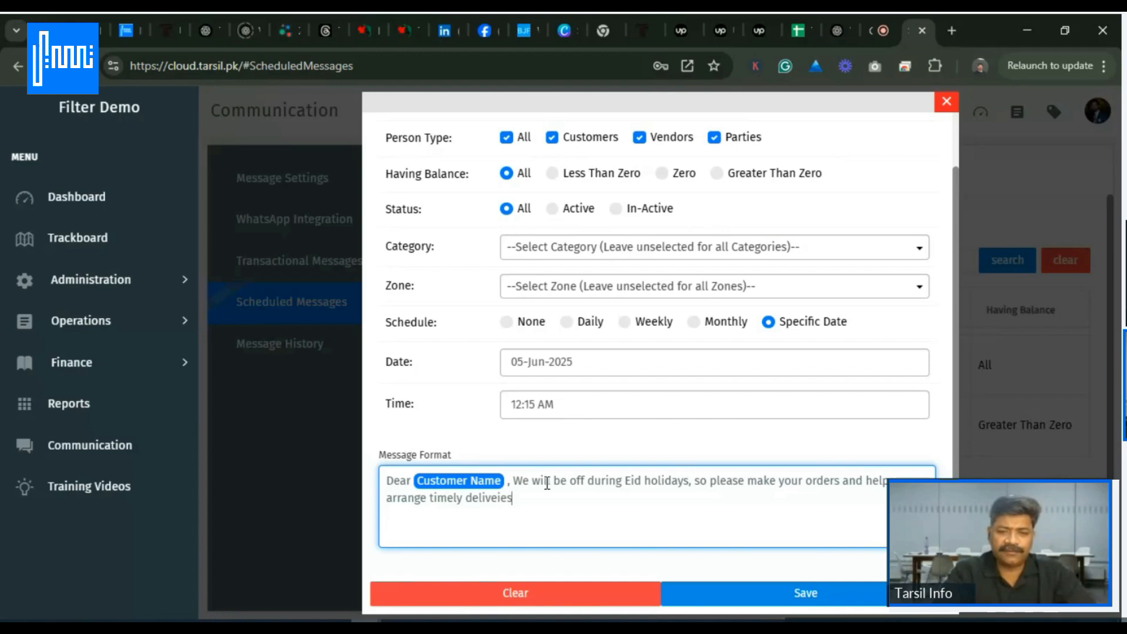
key("BackSpace")
key("BackSpace")
key("BackSpace")
type("ries.")
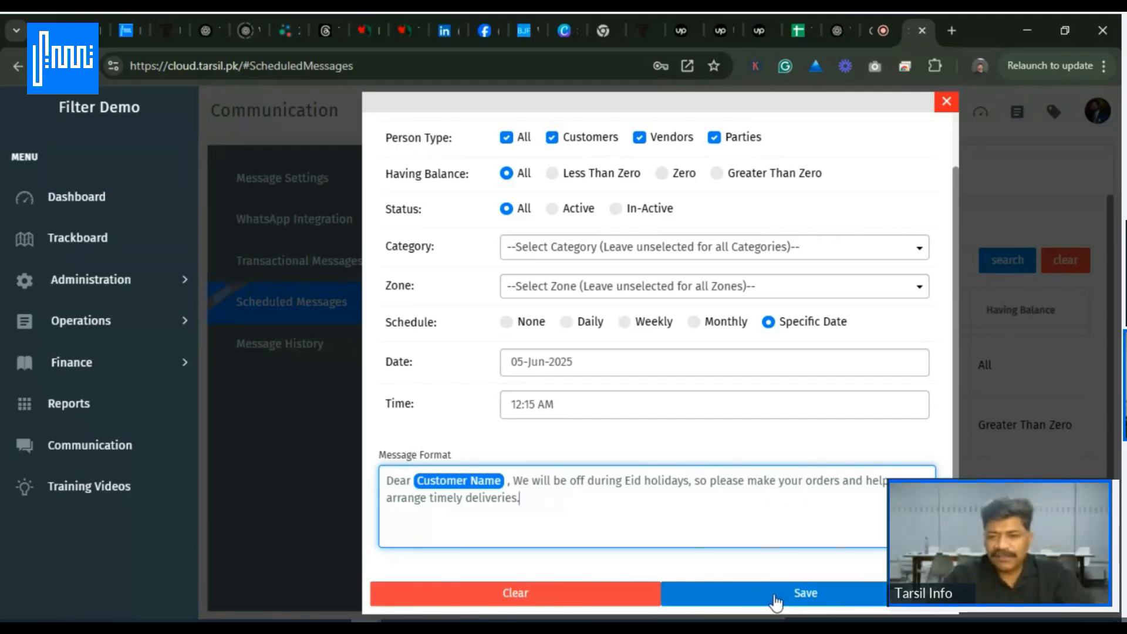
- Save and confirm the Eid Holiday Message schedule, then close the form
left_click(741, 592)
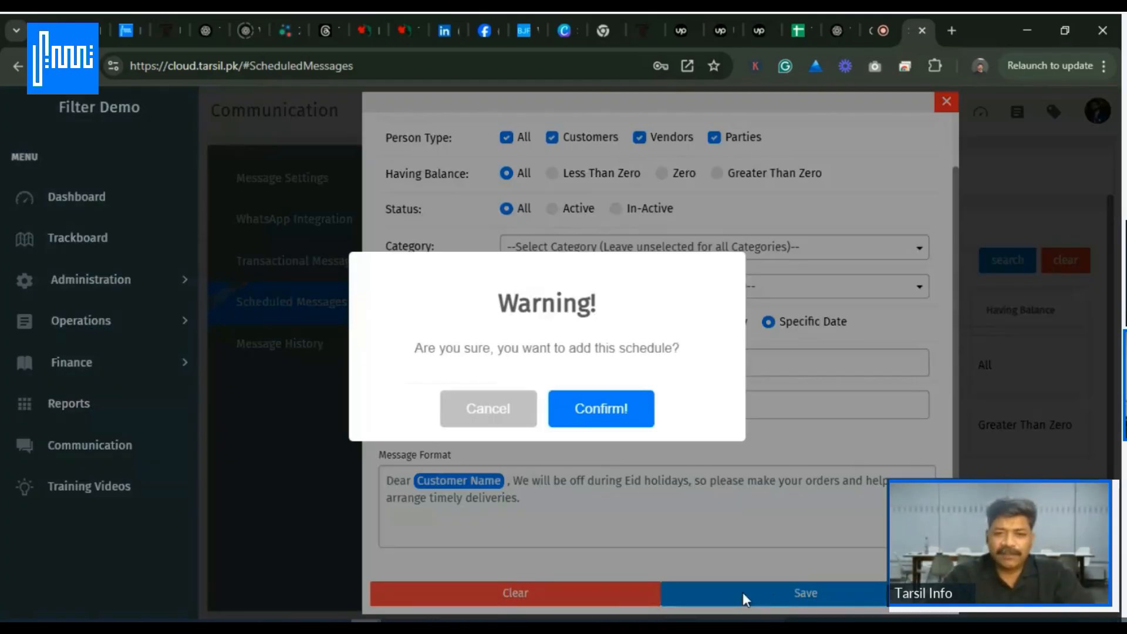
left_click(585, 418)
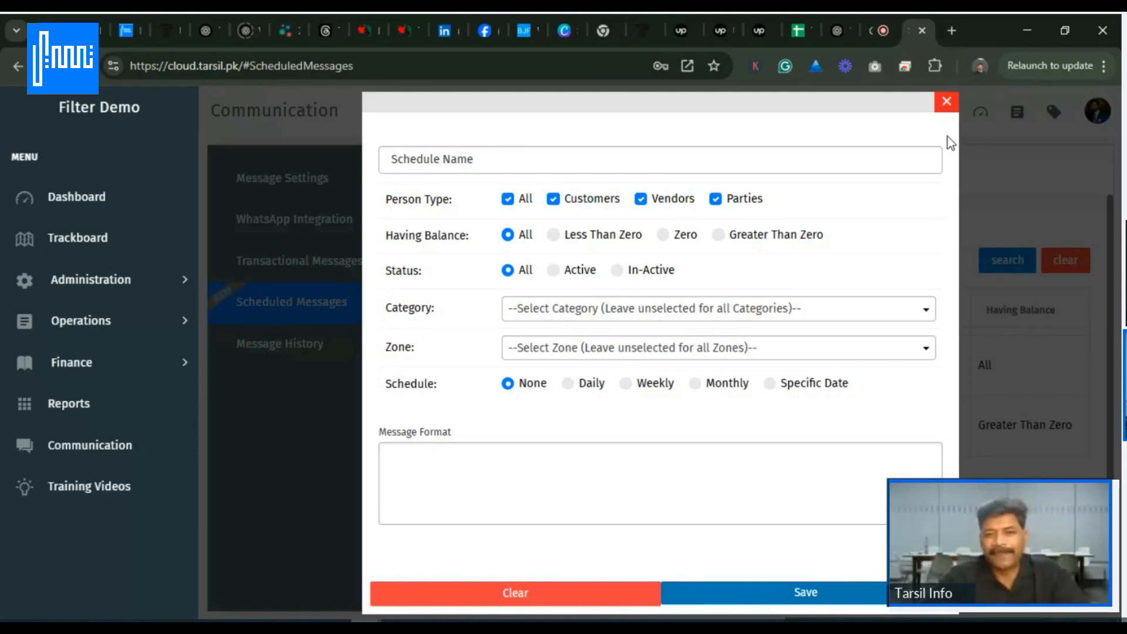
left_click(946, 102)
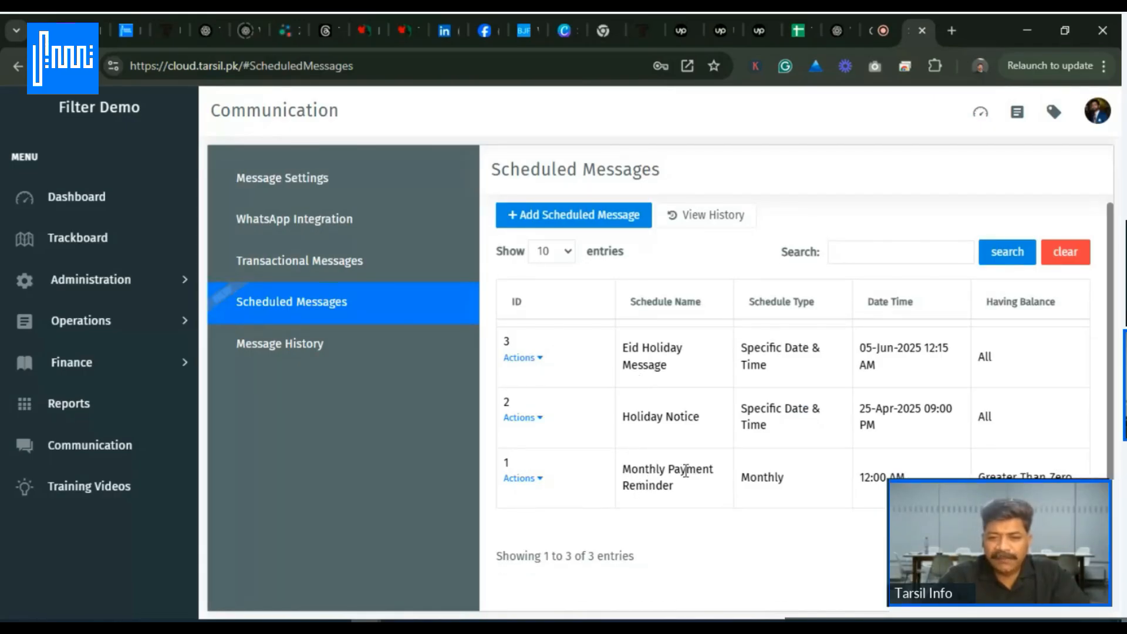
- Open the Monthly Payment Reminder schedule for editing
left_click(539, 480)
left_click(537, 513)
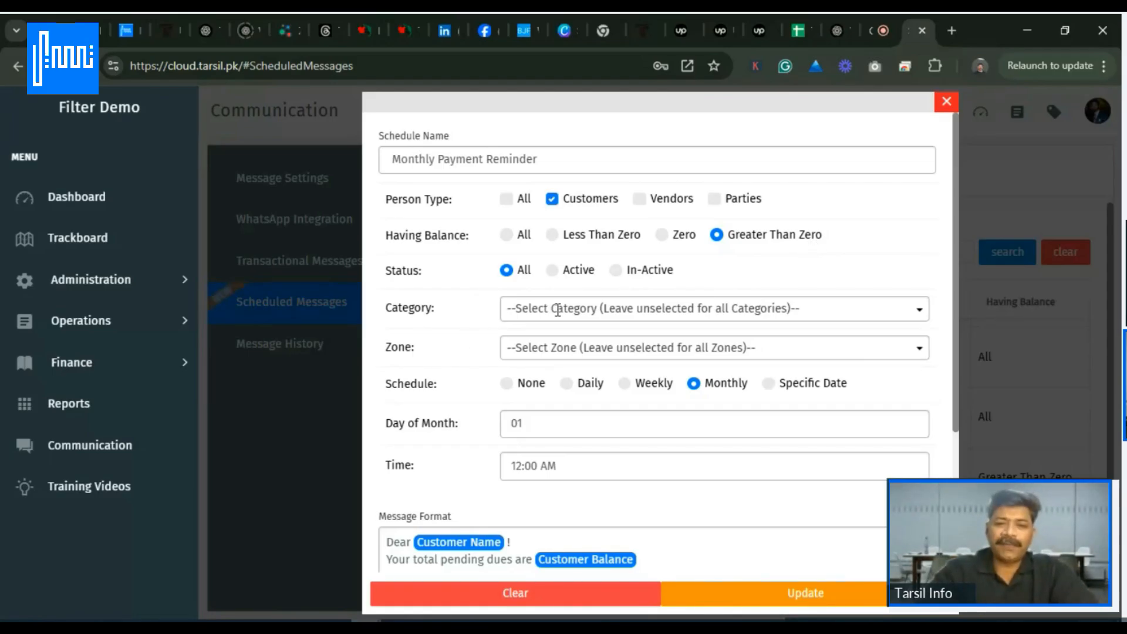
- Check the Category and Zone lists, closing both with nothing selected
left_click(599, 314)
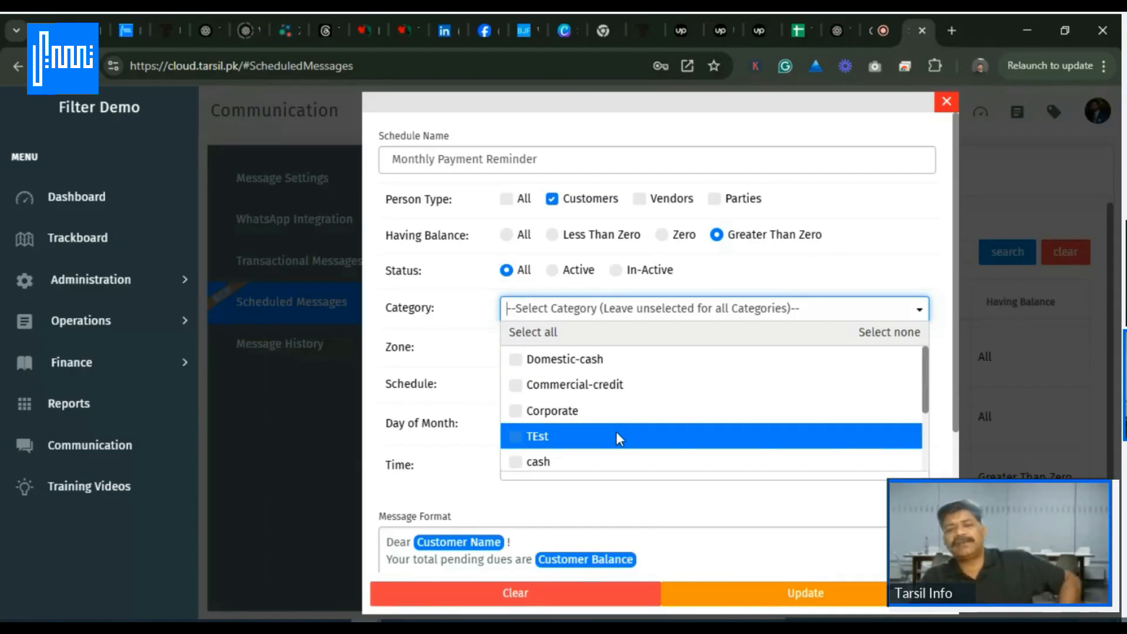
left_click(770, 288)
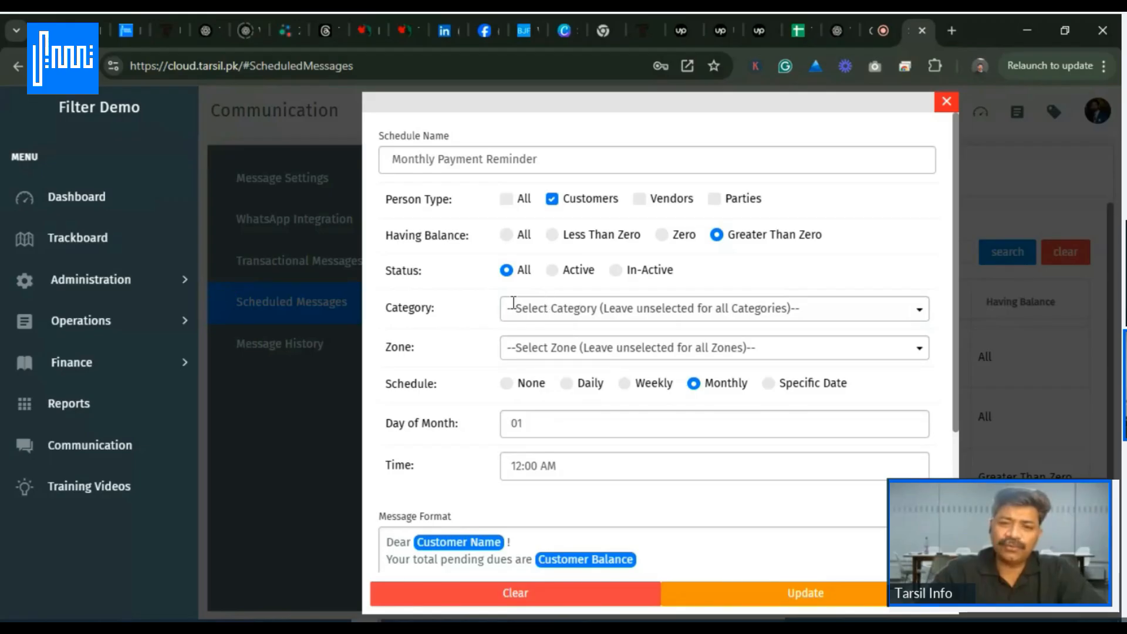
left_click(554, 350)
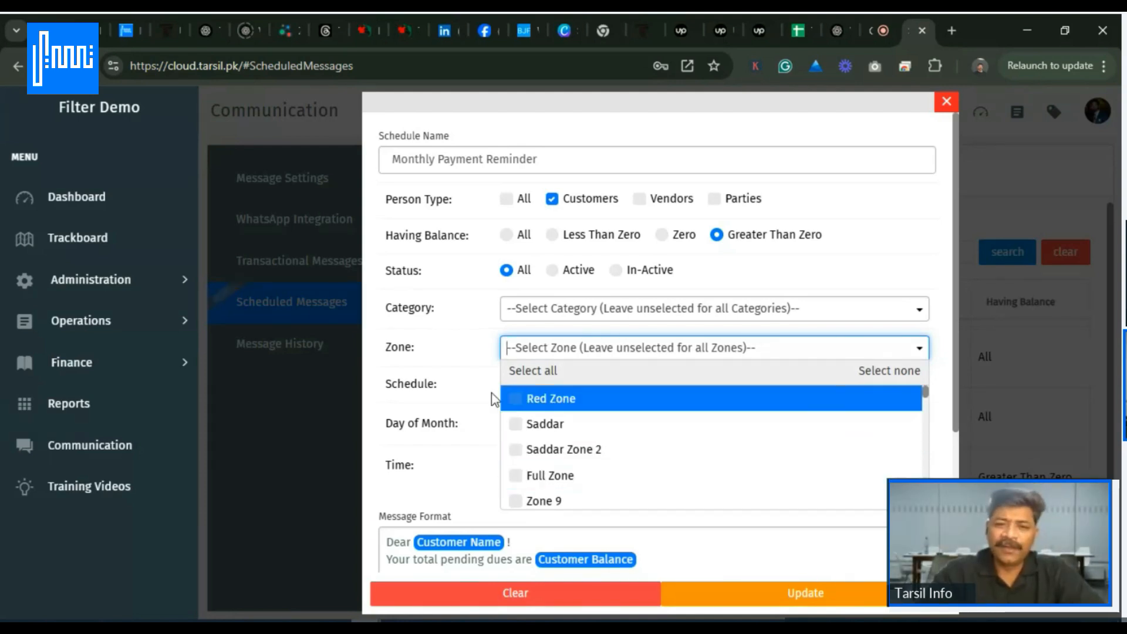
left_click(461, 351)
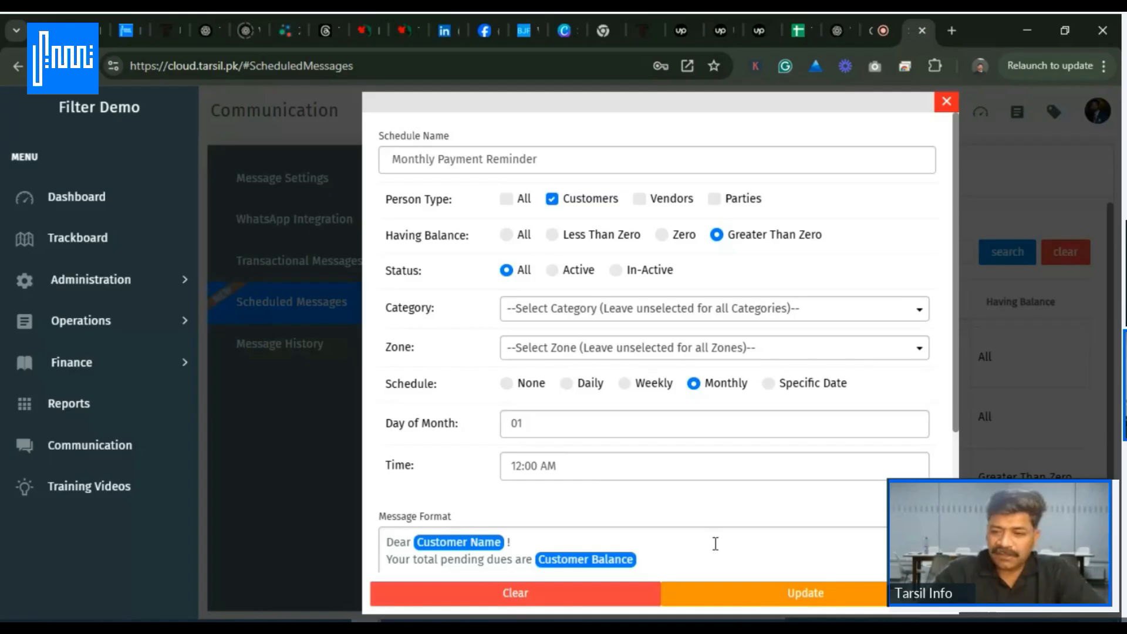
scroll(716, 543, "down", 4)
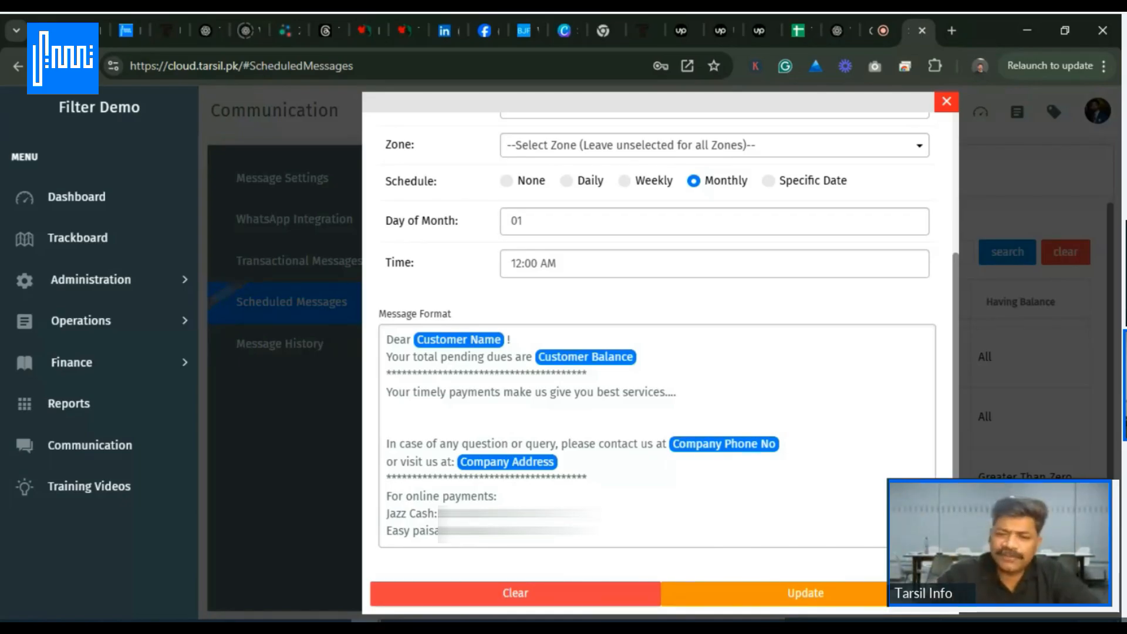
scroll(658, 352, "up", 4)
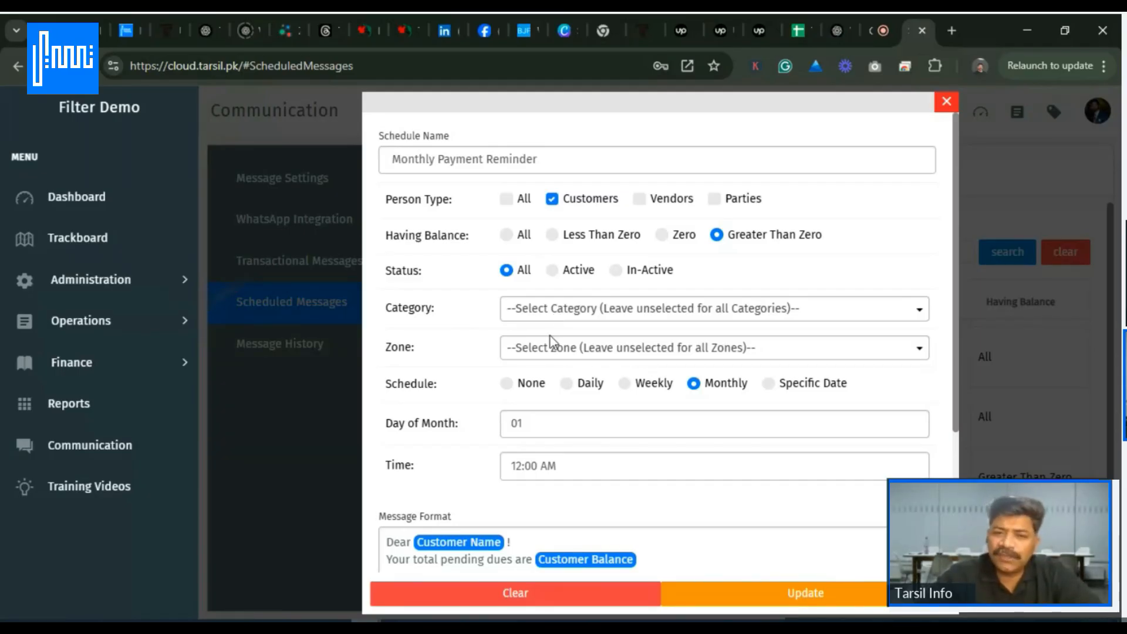
- Limit the Monthly Payment Reminder schedule to the Saddar zone
left_click(546, 346)
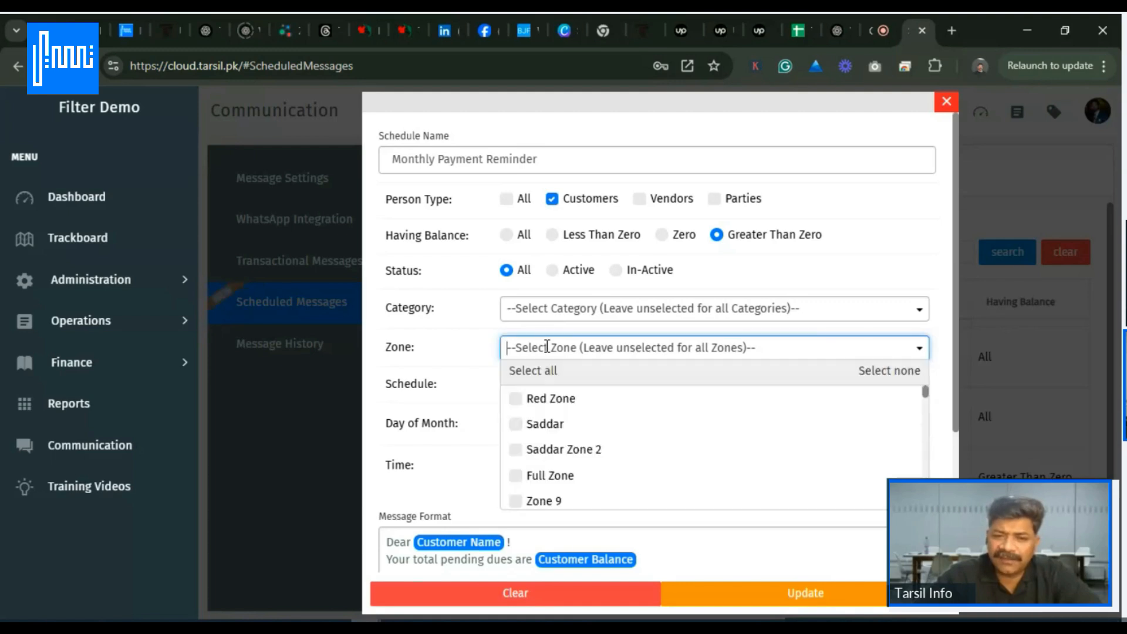
left_click(520, 419)
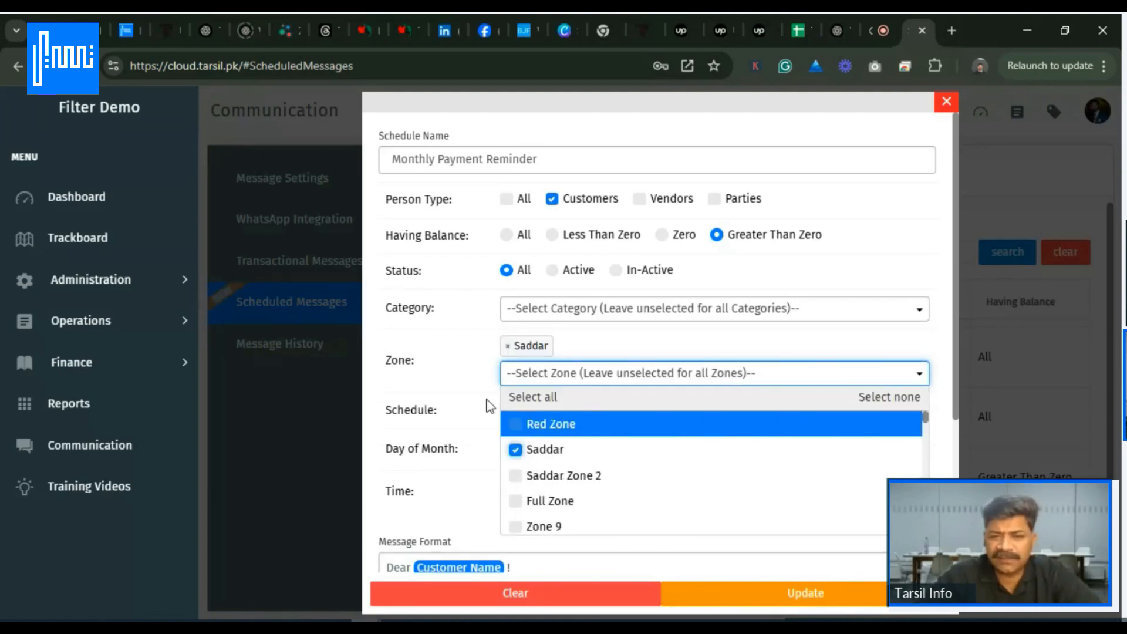
left_click(476, 365)
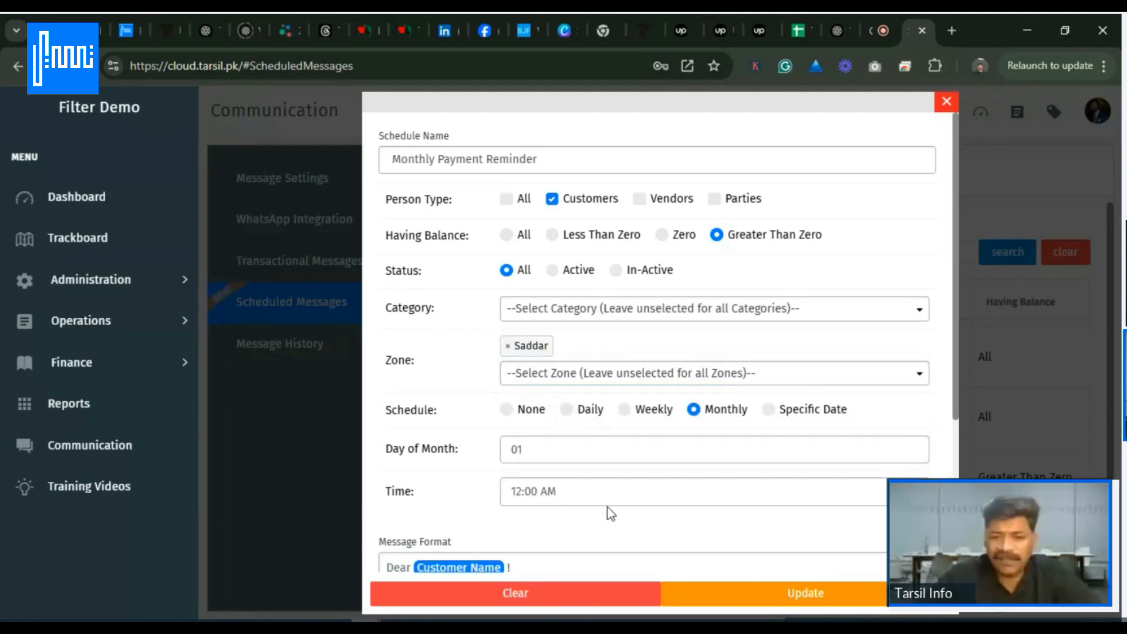
scroll(609, 511, "down", 4)
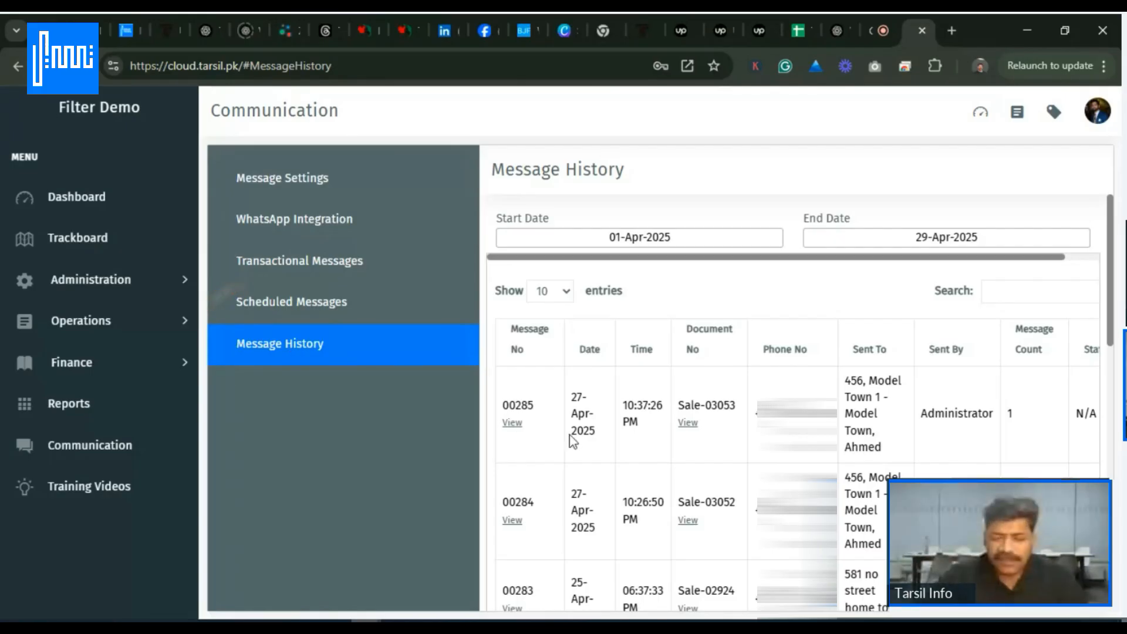
scroll(572, 440, "down", 5)
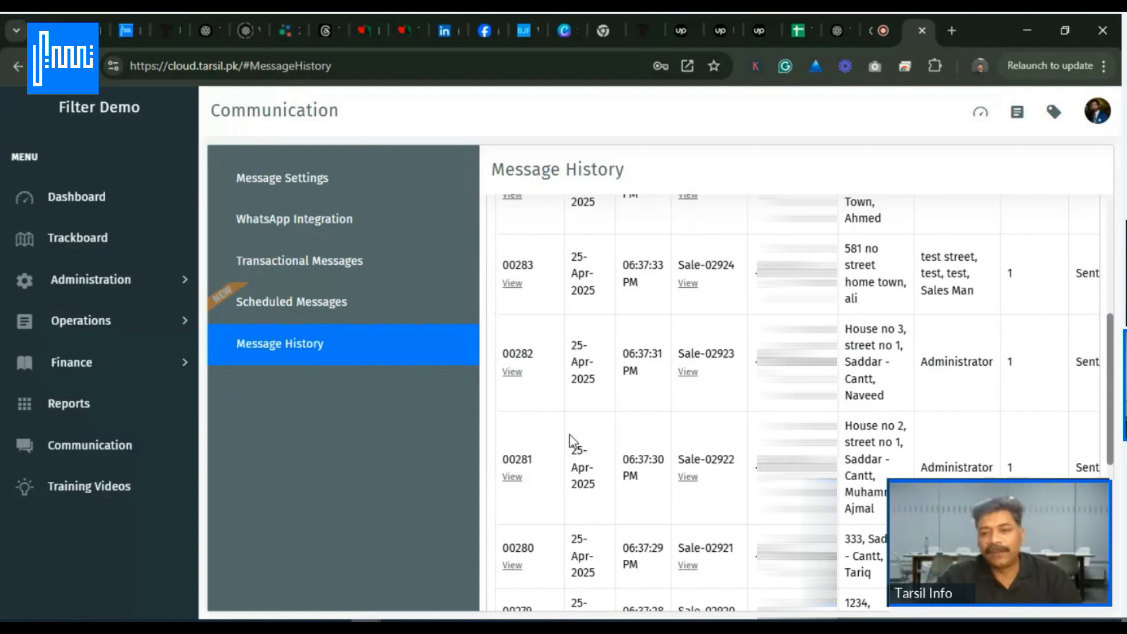
scroll(569, 436, "up", 5)
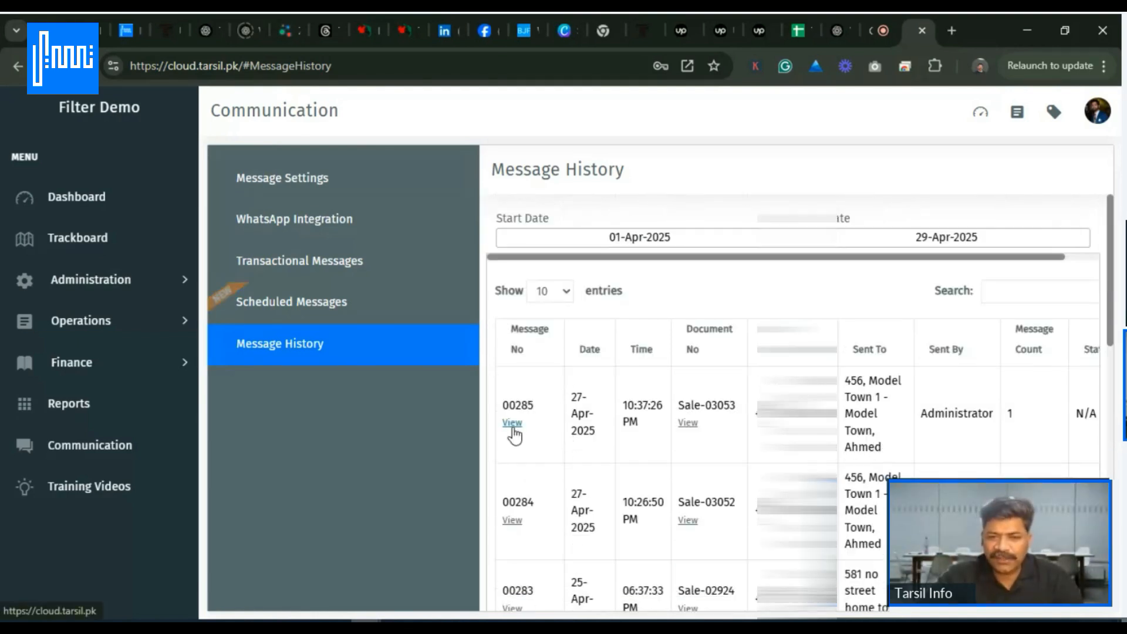
left_click(512, 424)
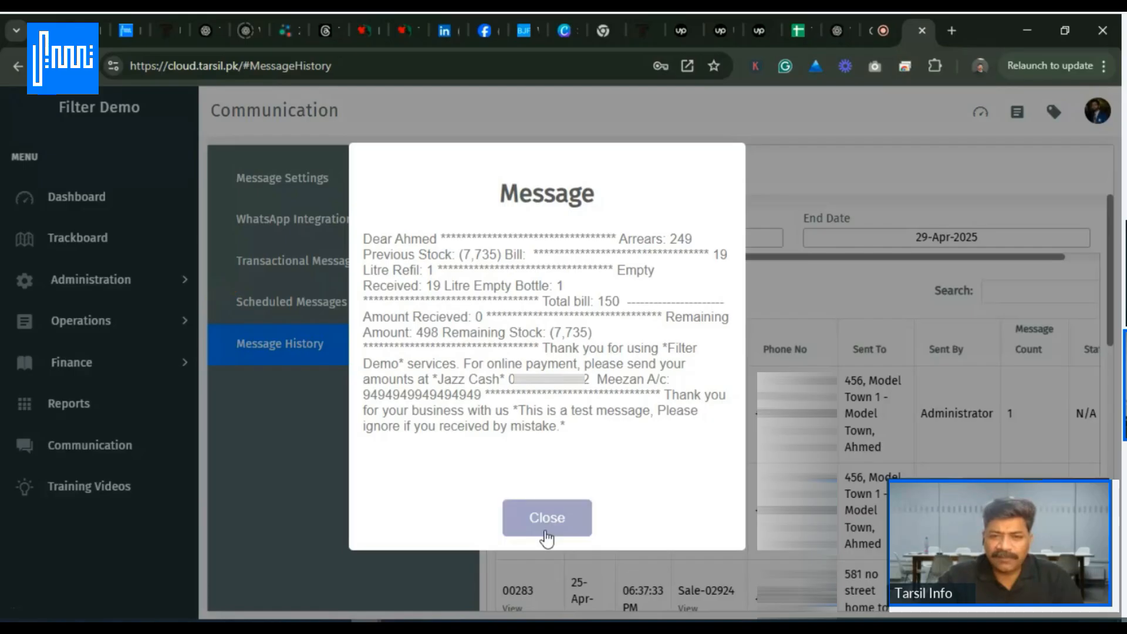
double_click(419, 237)
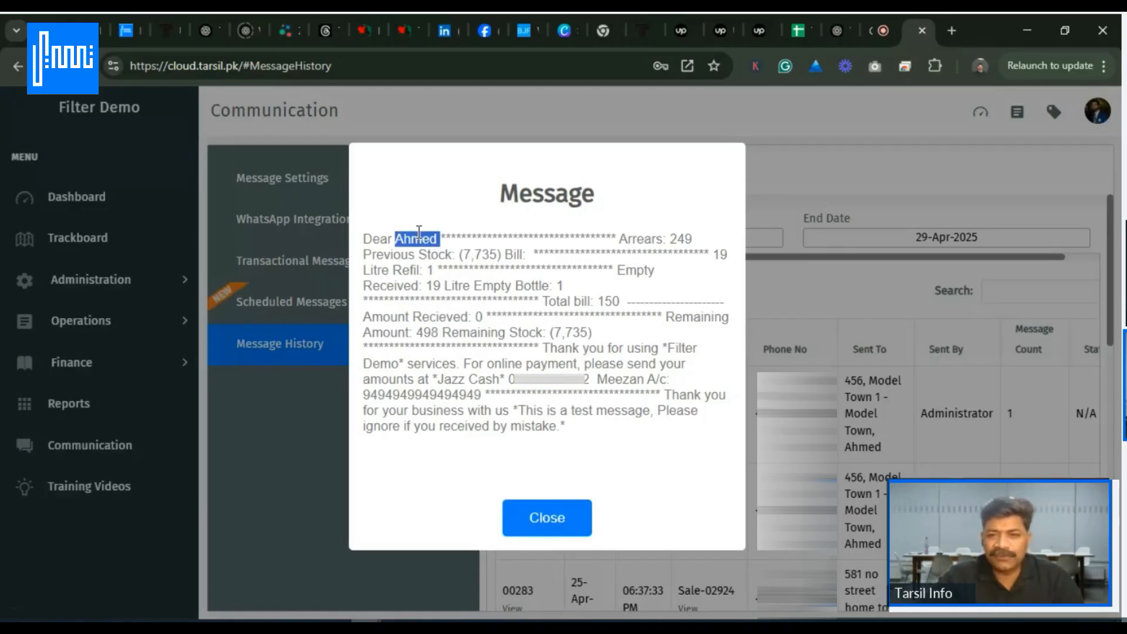
left_click(649, 243)
double_click(648, 239)
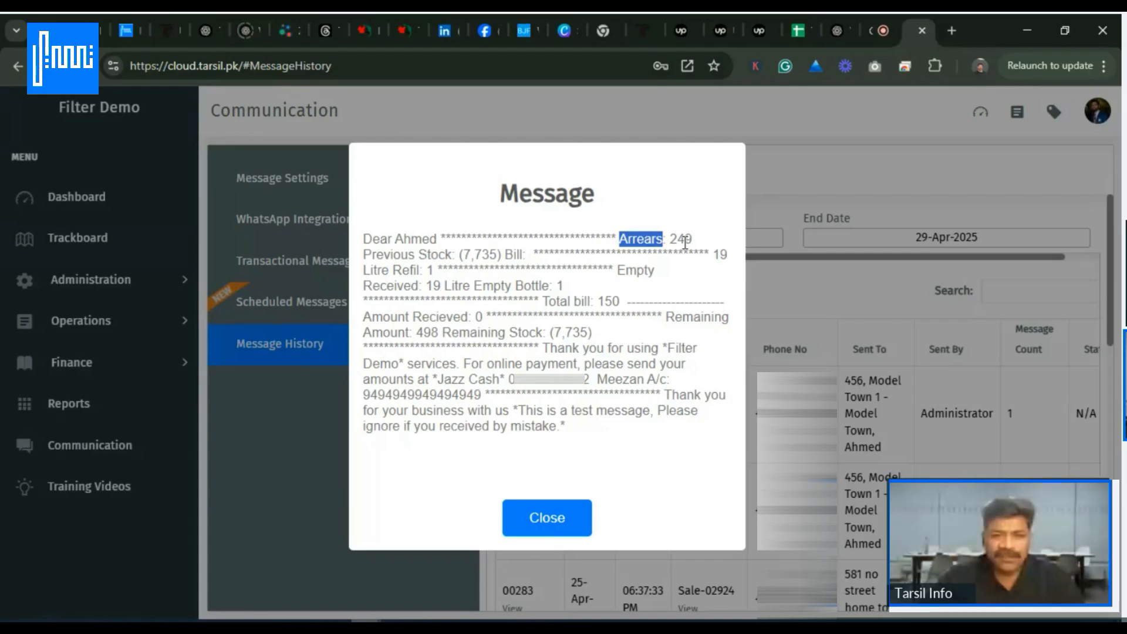
double_click(682, 238)
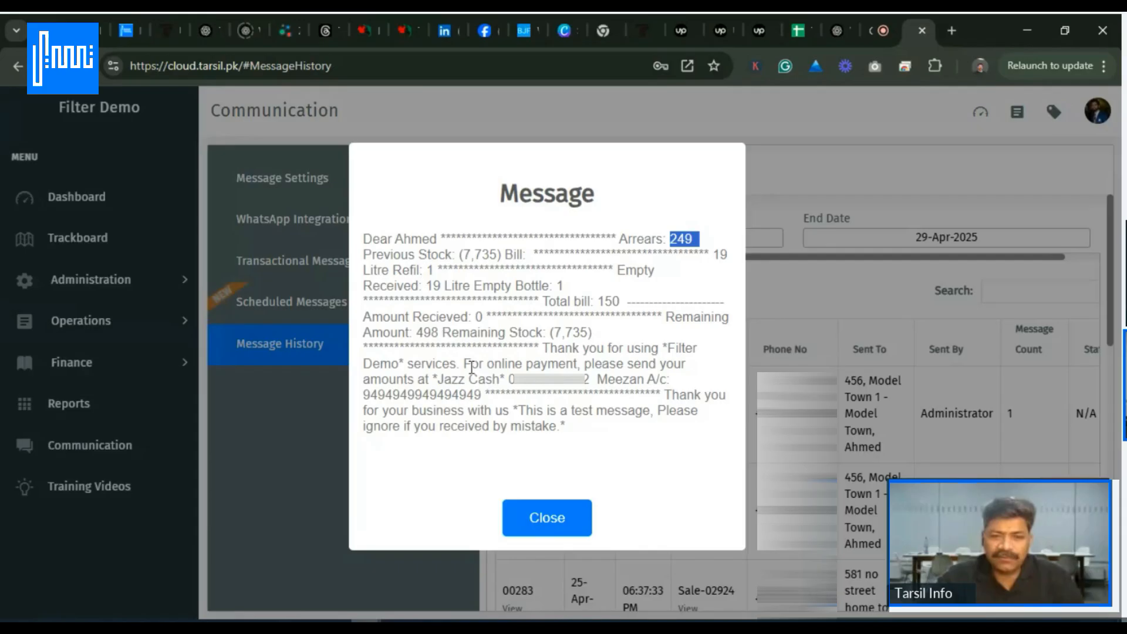
left_click(541, 520)
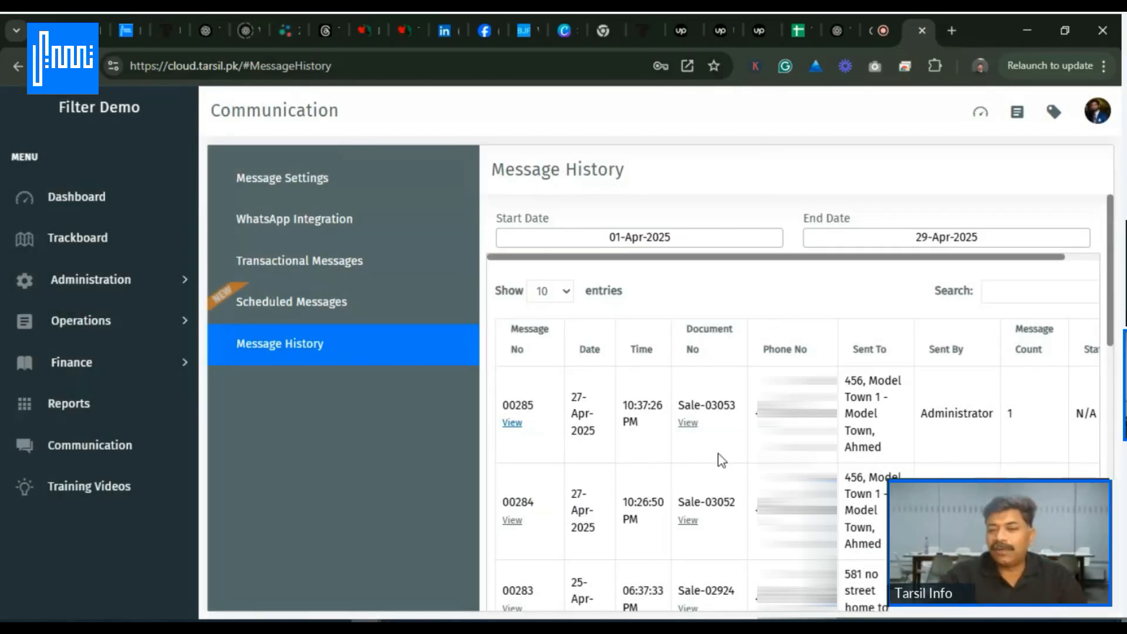
left_click(691, 428)
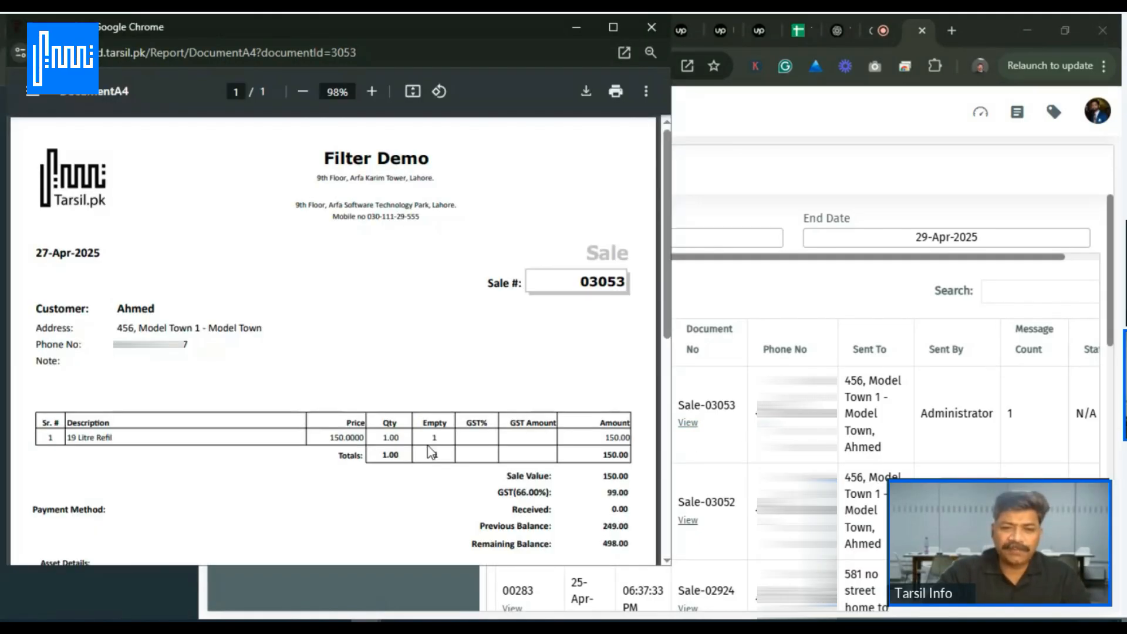
scroll(432, 453, "down", 3)
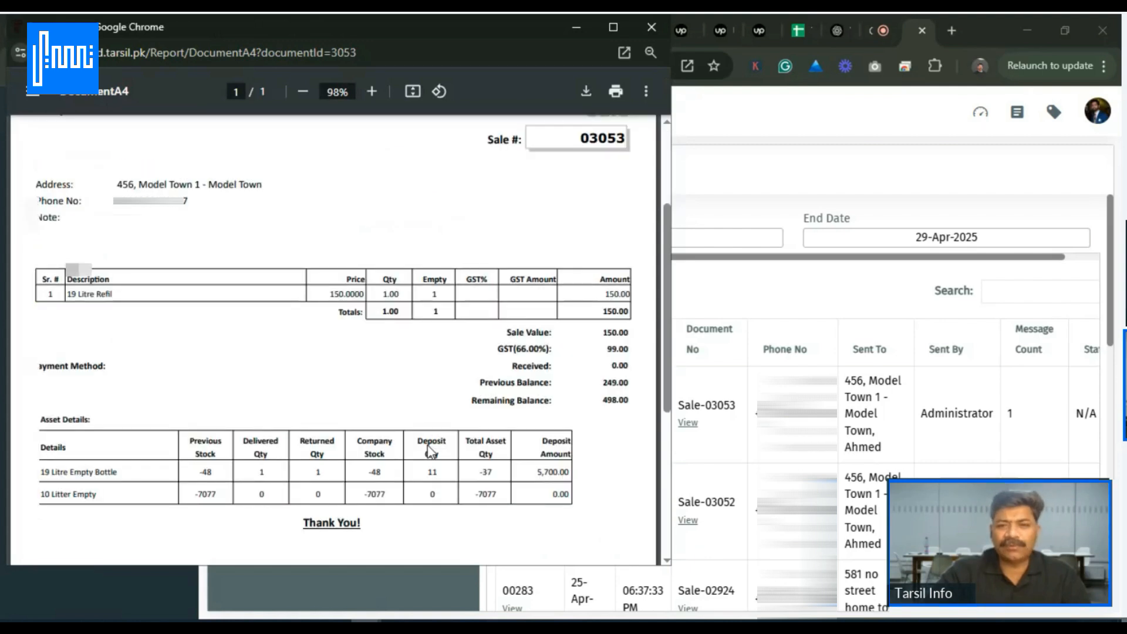
scroll(431, 453, "up", 3)
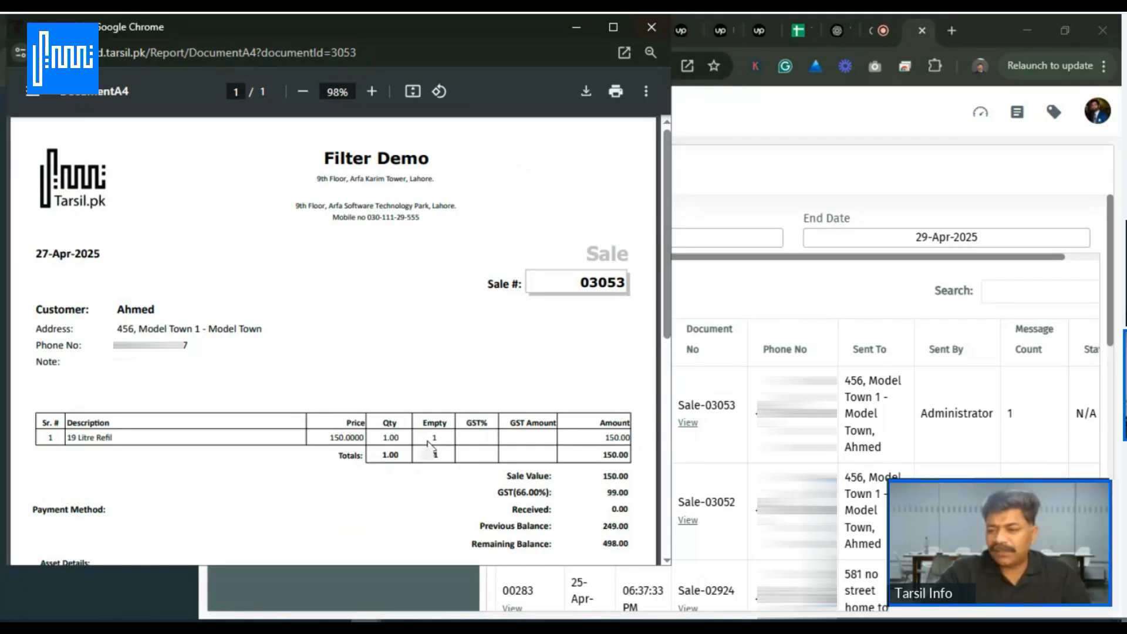
left_click(1047, 413)
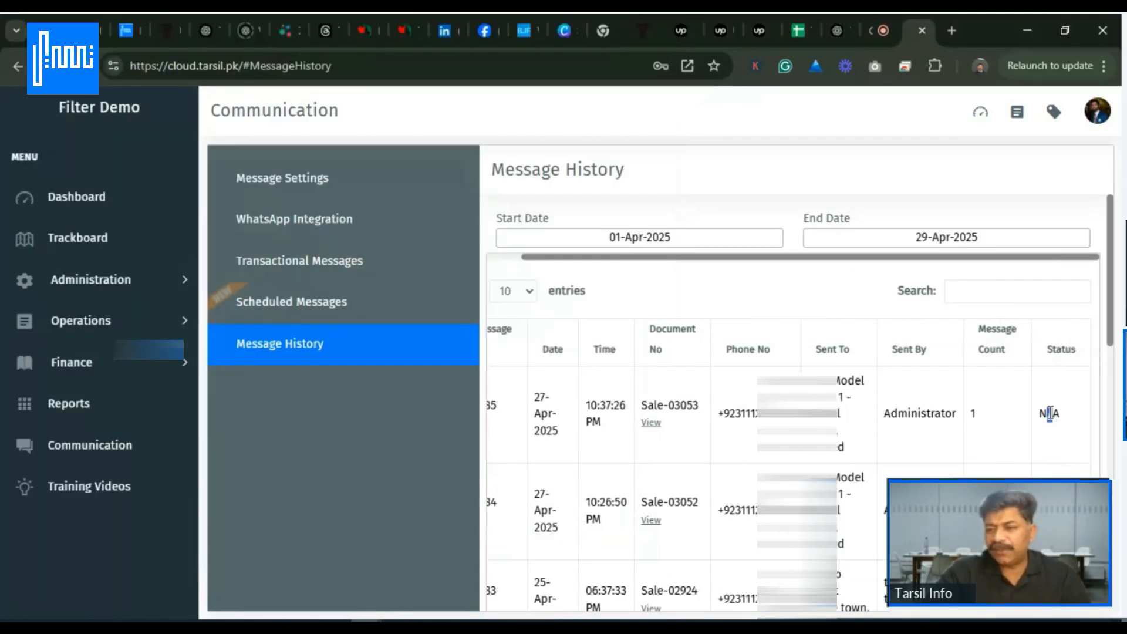
scroll(1047, 413, "down", 2)
scroll(1054, 411, "down", 4)
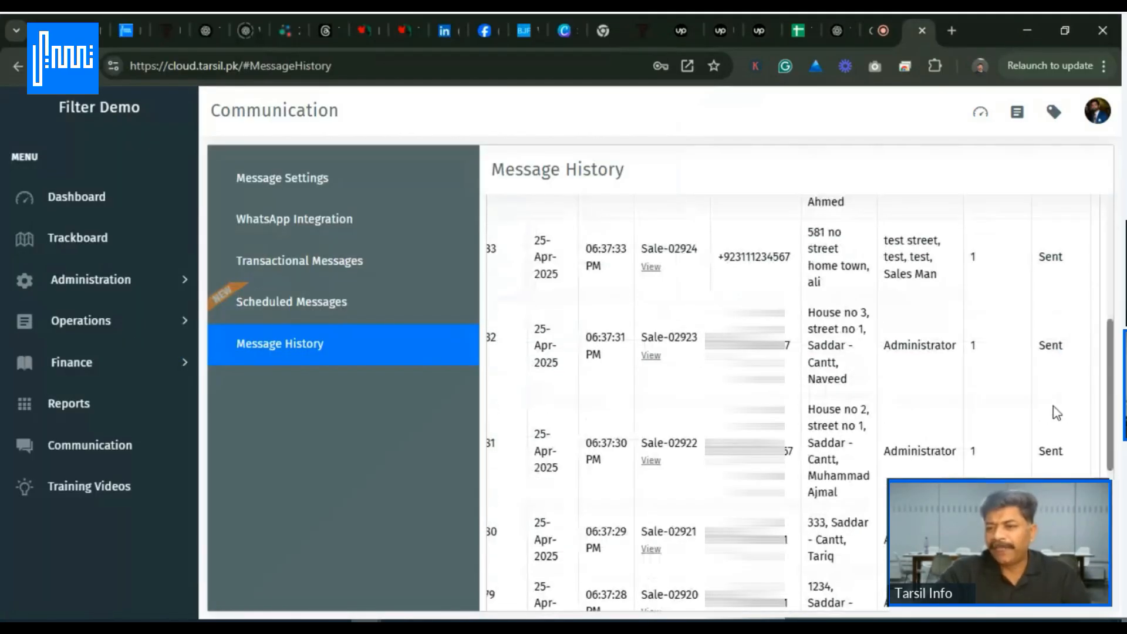
scroll(1042, 282, "up", 2)
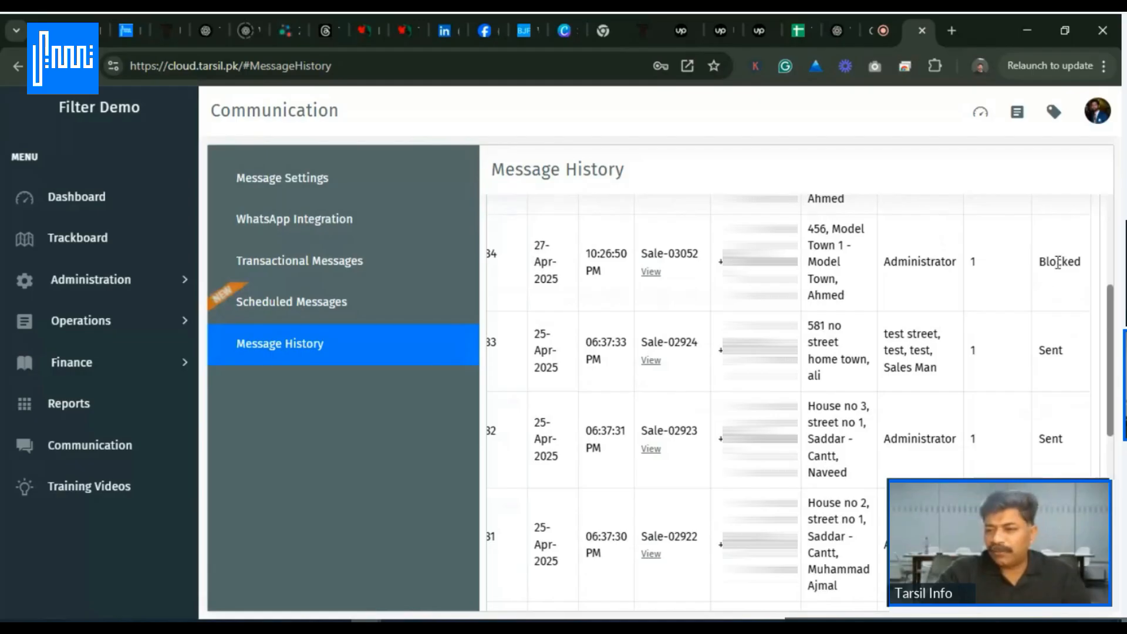
double_click(1059, 263)
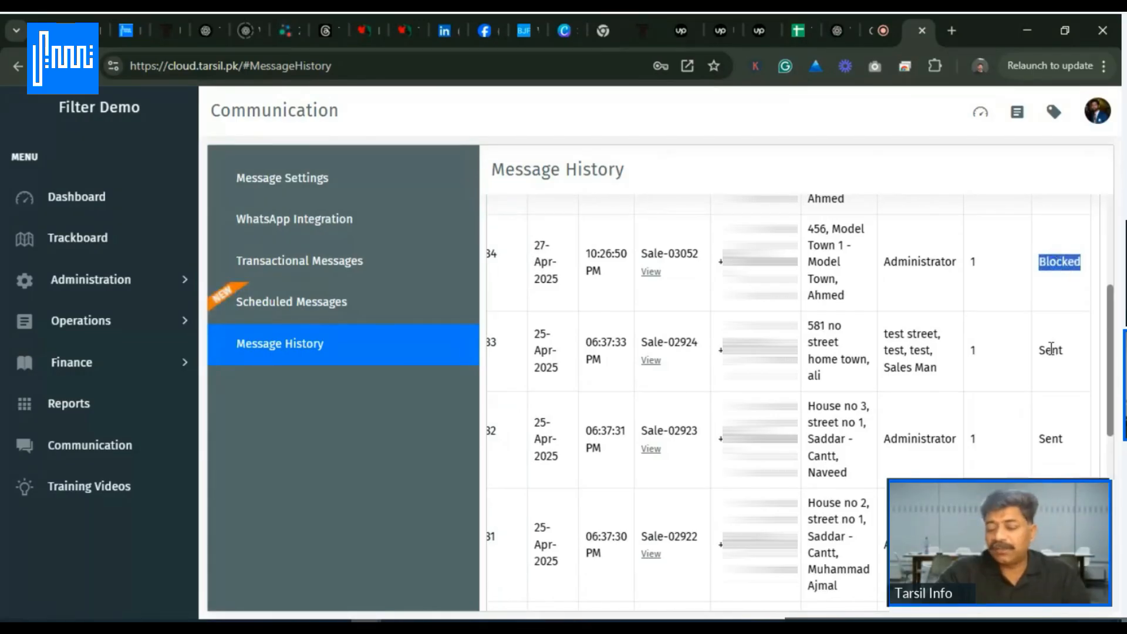
double_click(1051, 349)
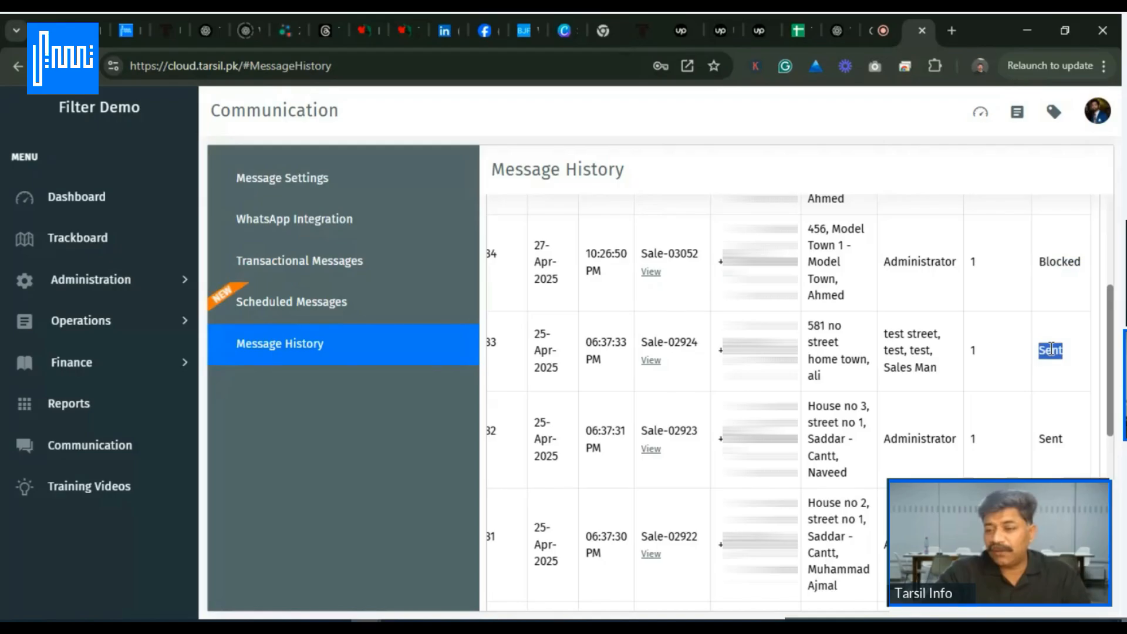
scroll(1051, 349, "down", 5)
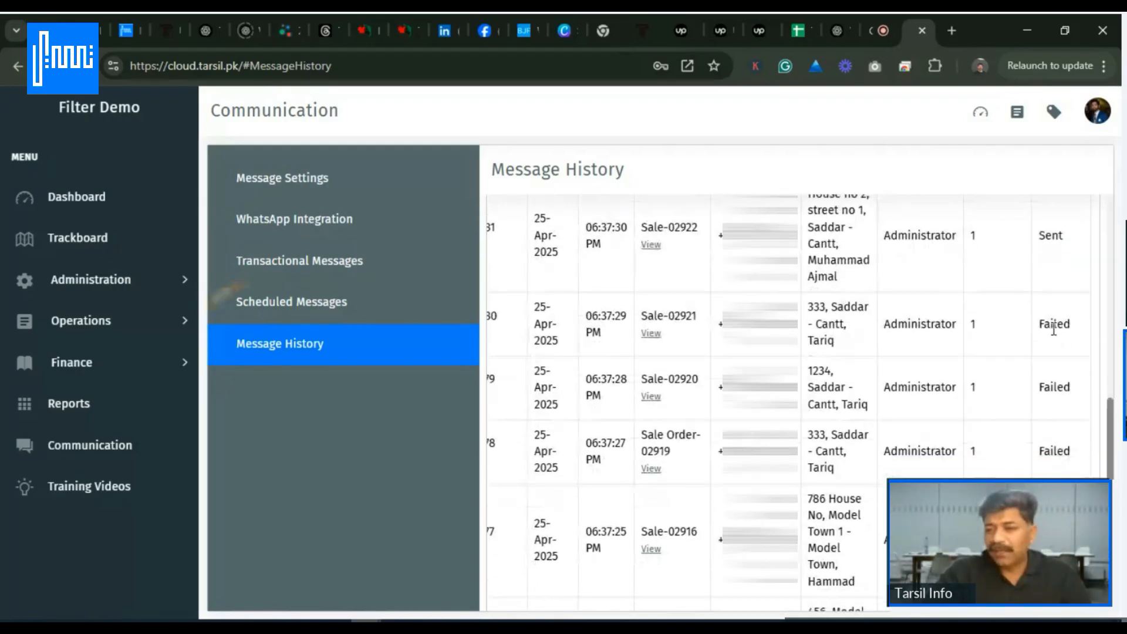
double_click(1054, 324)
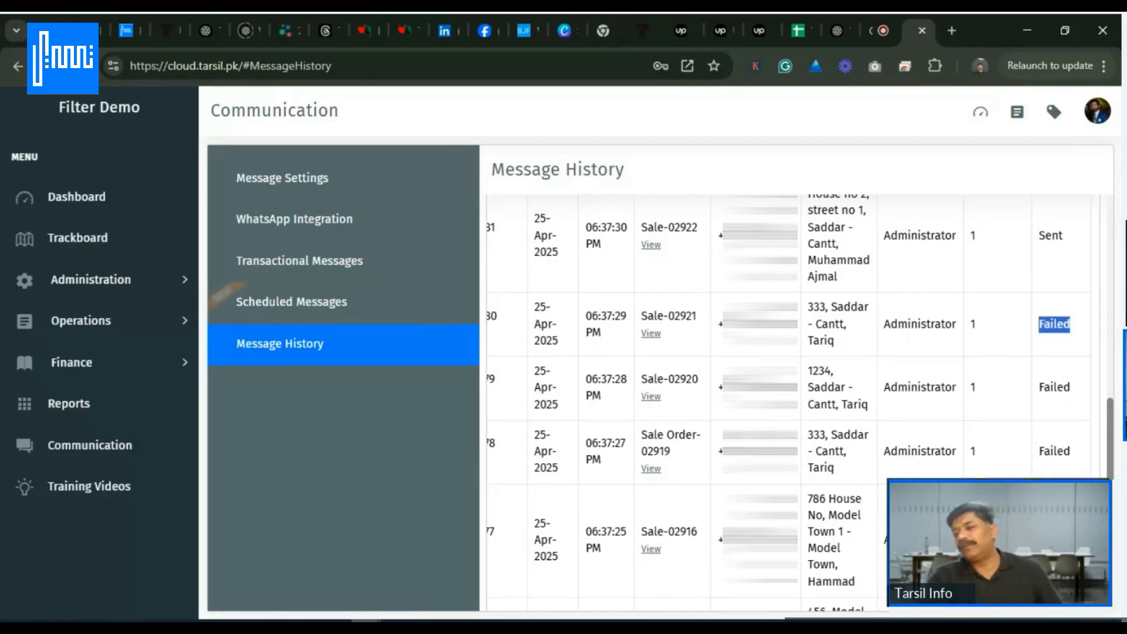
scroll(1045, 323, "down", 3)
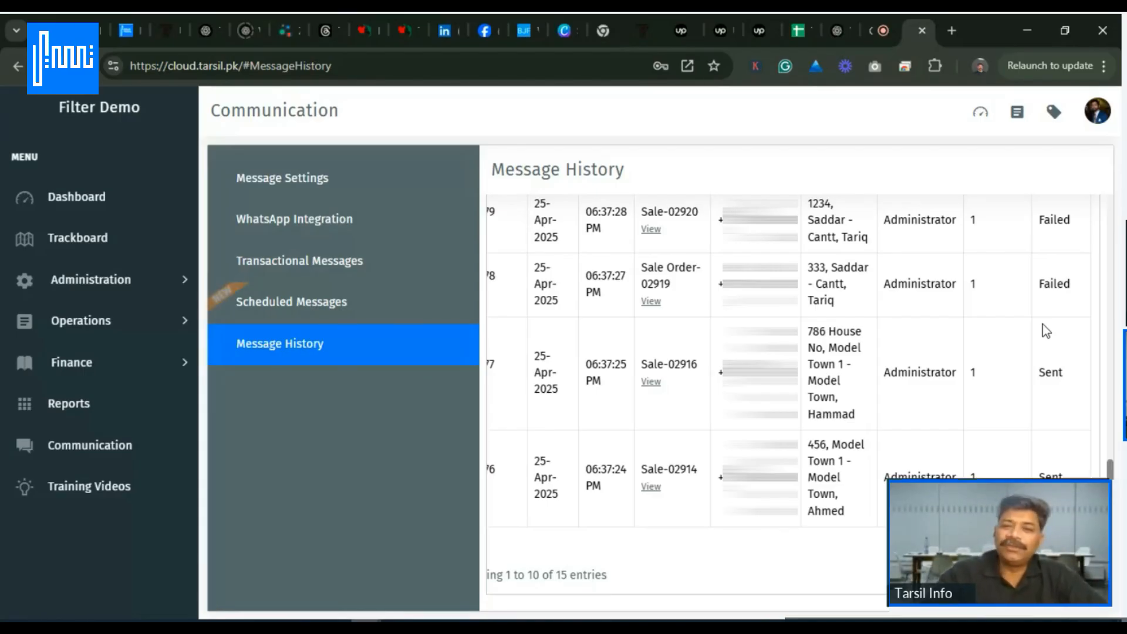
scroll(710, 285, "up", 10)
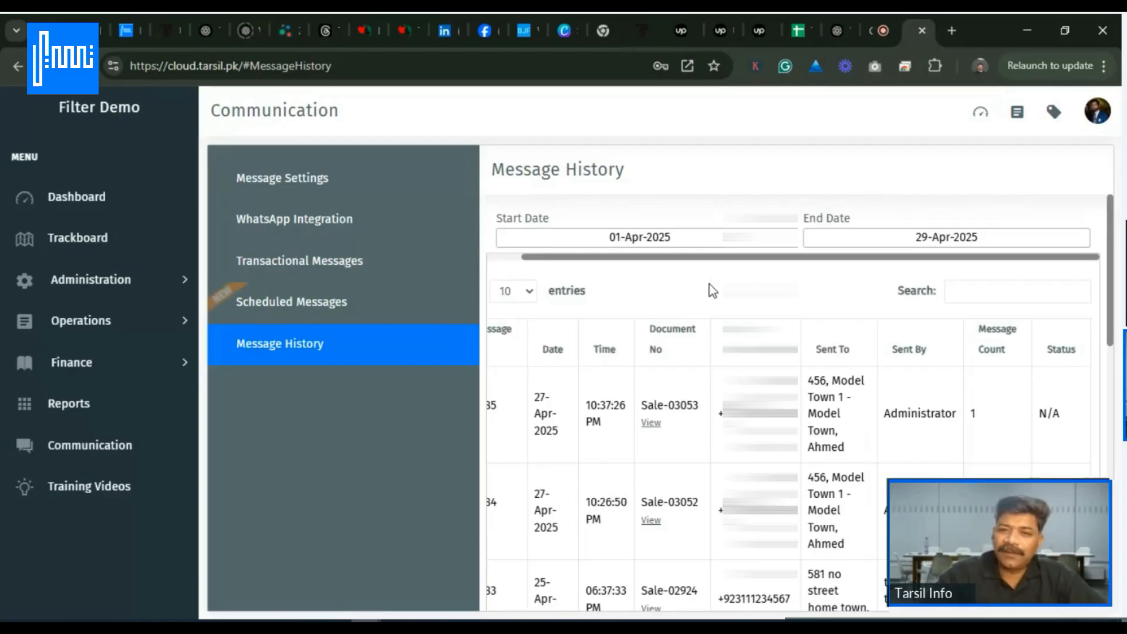